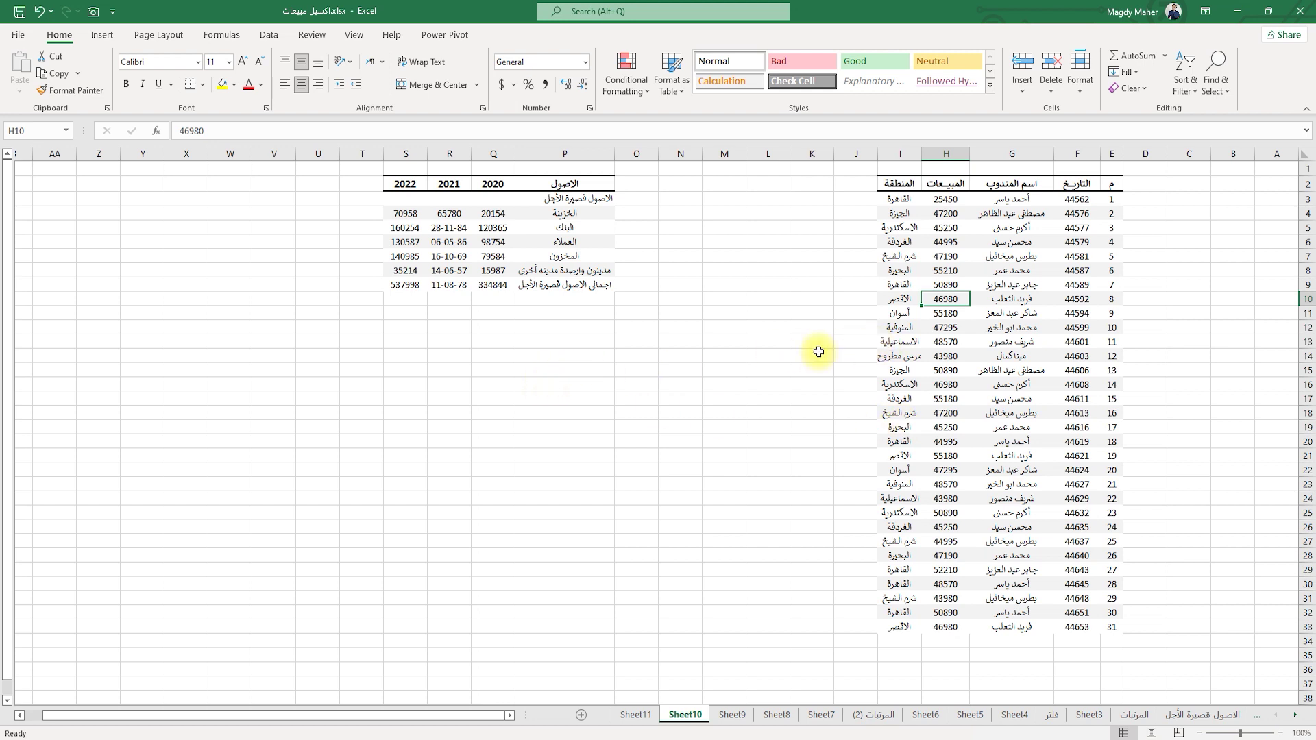
Protect Sheet10 with a password, entering it twice to confirm.
{"action": "left_click", "coordinate": [309, 34]}
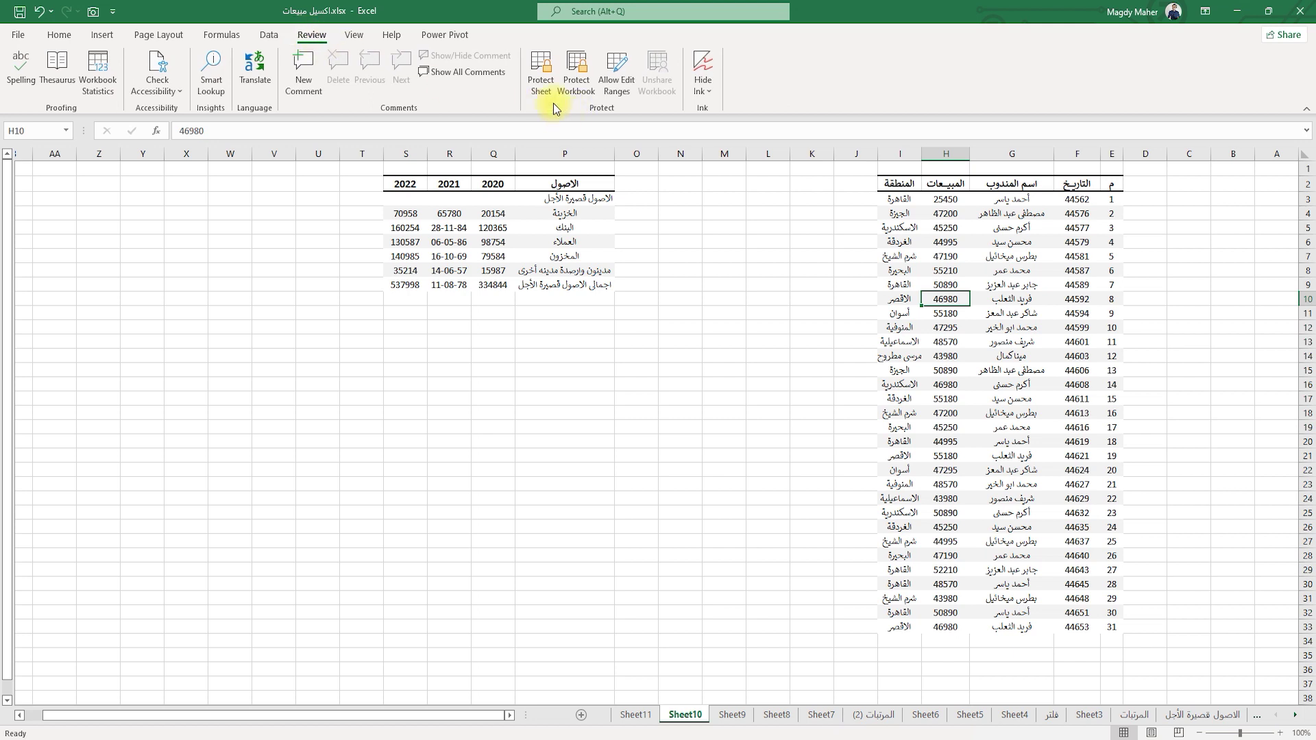
{"action": "left_click", "coordinate": [730, 269]}
{"action": "left_click", "coordinate": [541, 72]}
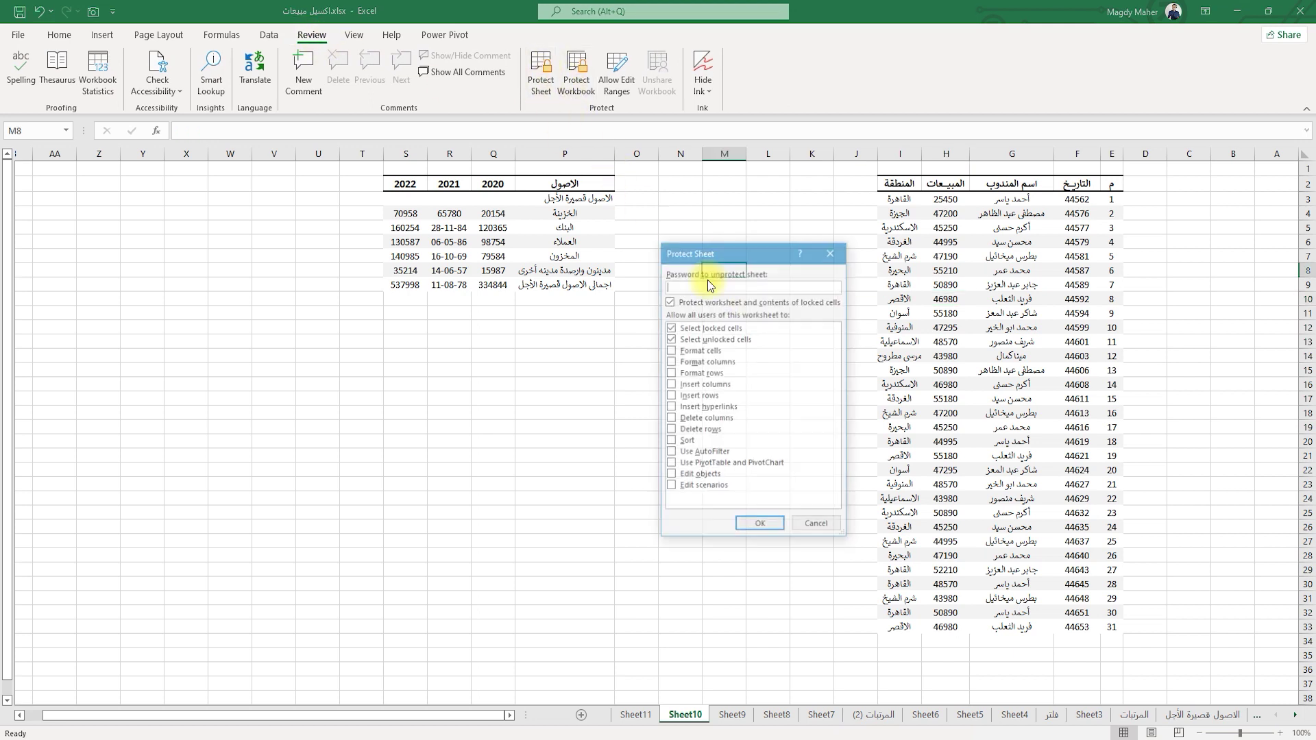
{"action": "type", "text": "1234"}
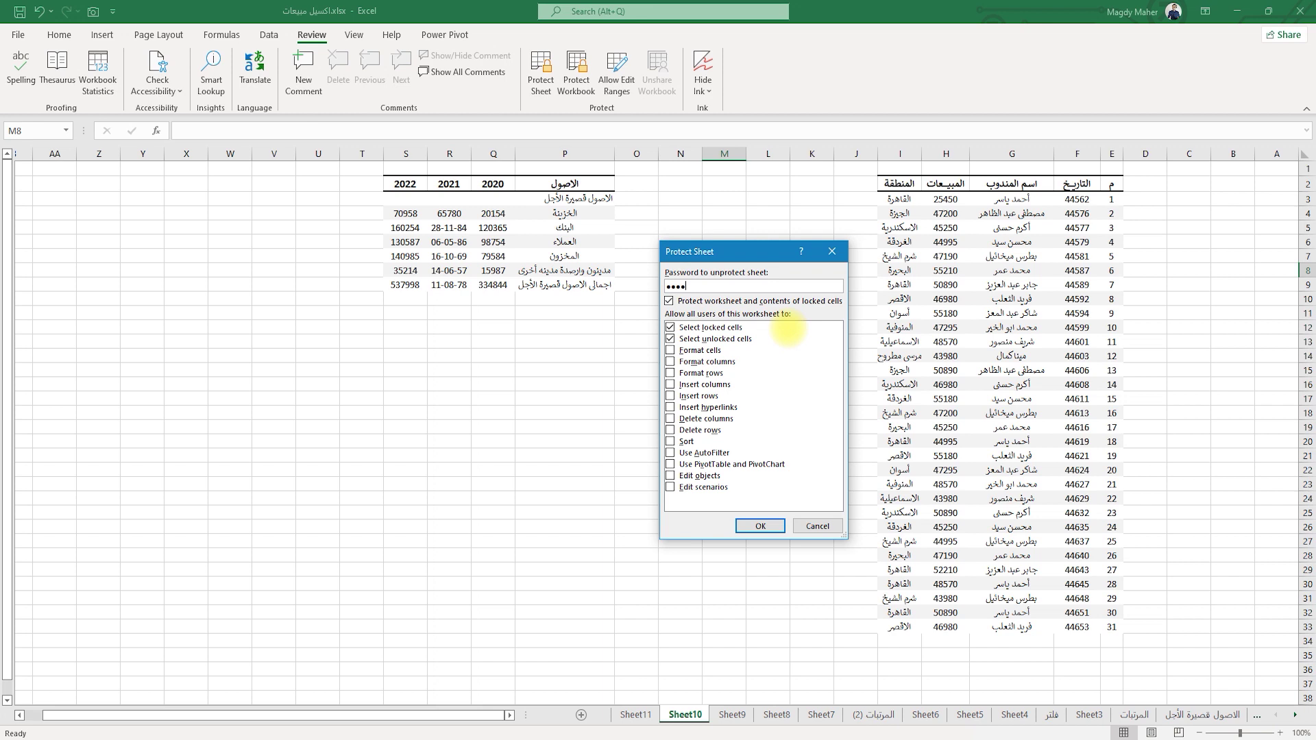
{"action": "key", "text": "Return"}
{"action": "type", "text": "12"}
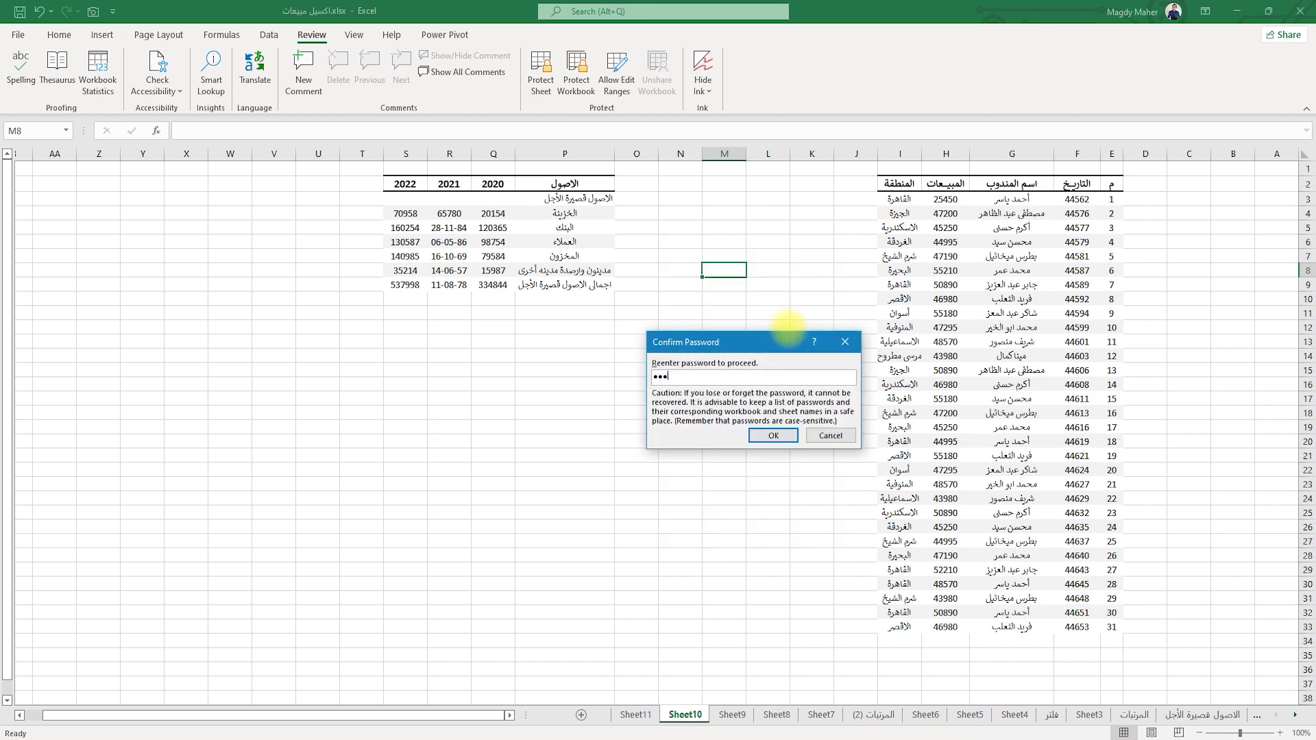
{"action": "type", "text": "34"}
{"action": "key", "text": "Return"}
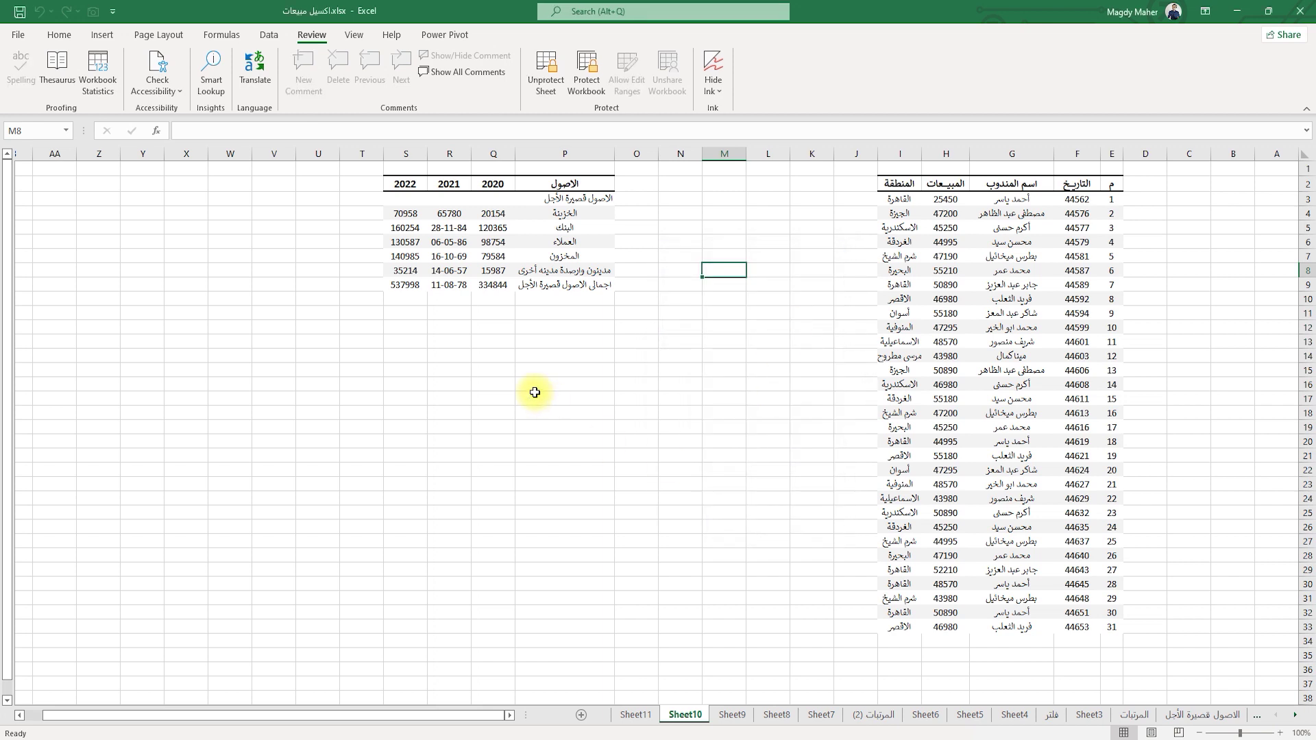
Test the protection by trying to edit cell P7 and dismissing the warning.
{"action": "left_click", "coordinate": [555, 259]}
{"action": "double_click", "coordinate": [555, 259]}
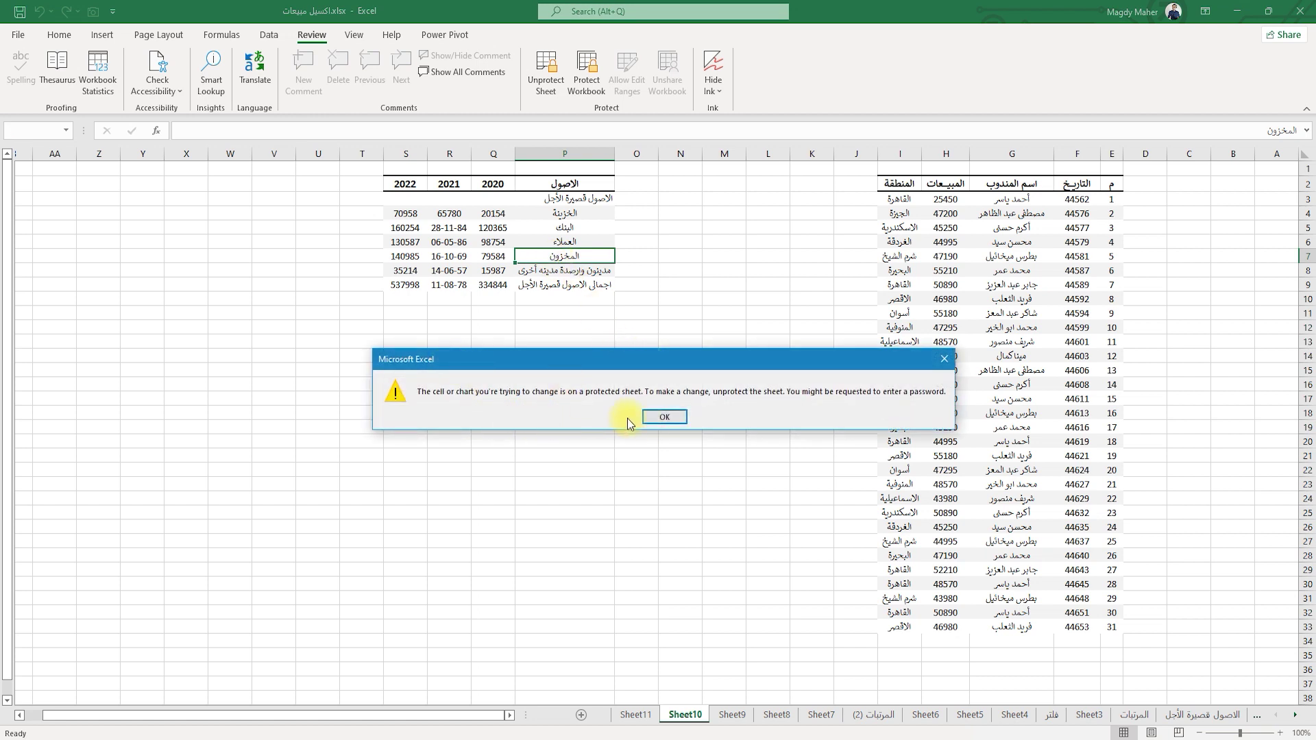
{"action": "left_click", "coordinate": [664, 418]}
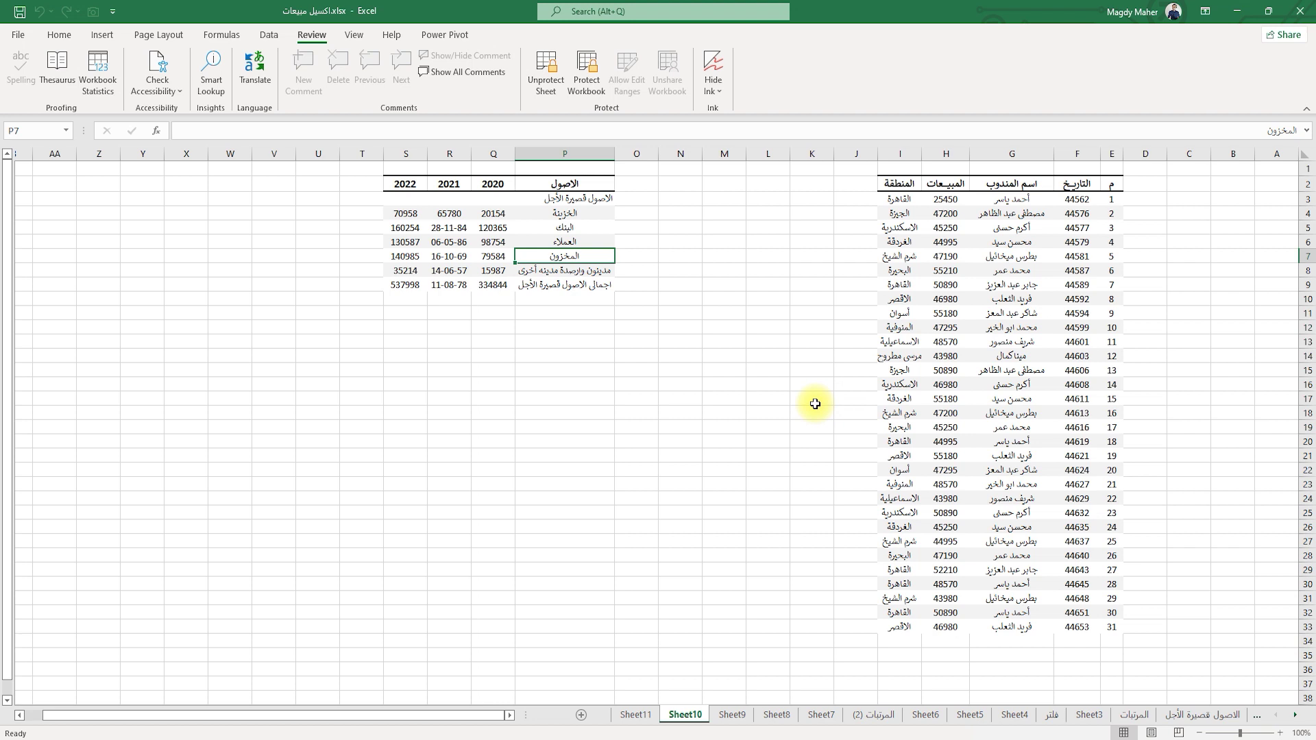
Unprotect Sheet10 with its password and select the sales table E2:I33.
{"action": "left_click", "coordinate": [546, 69]}
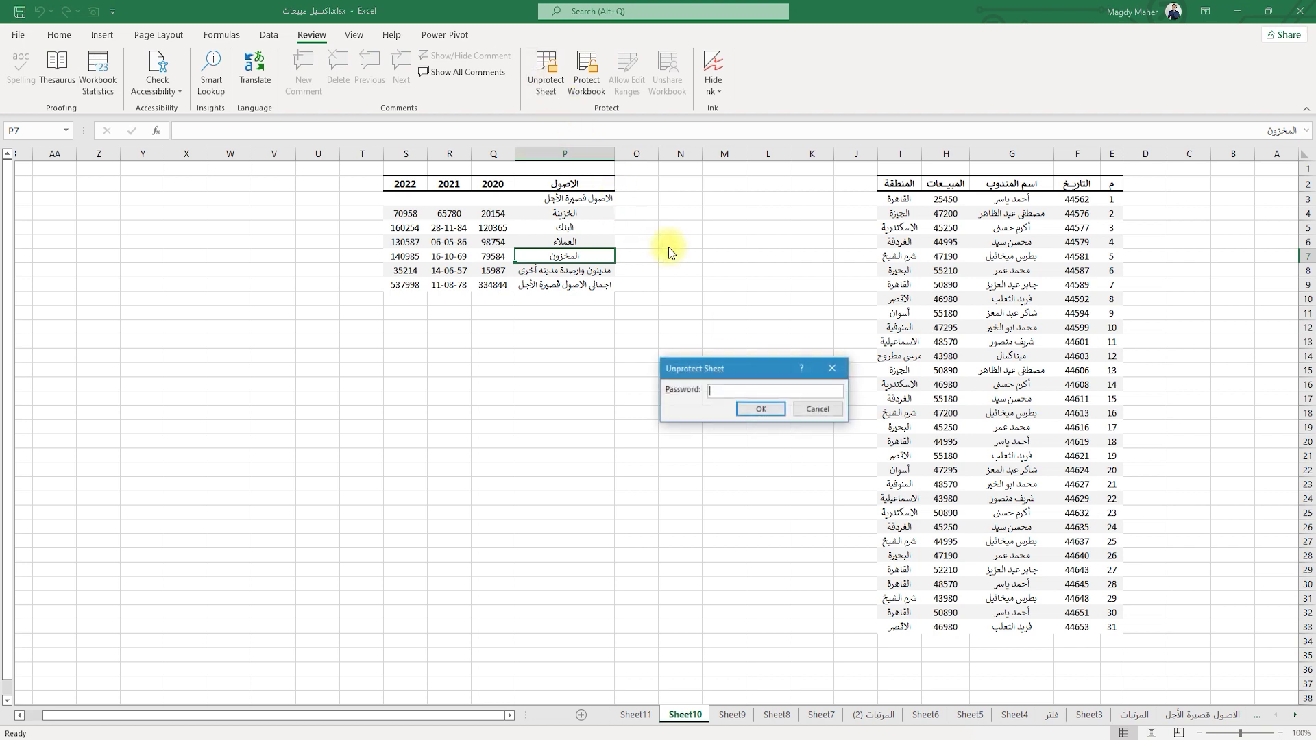
{"action": "type", "text": "1234"}
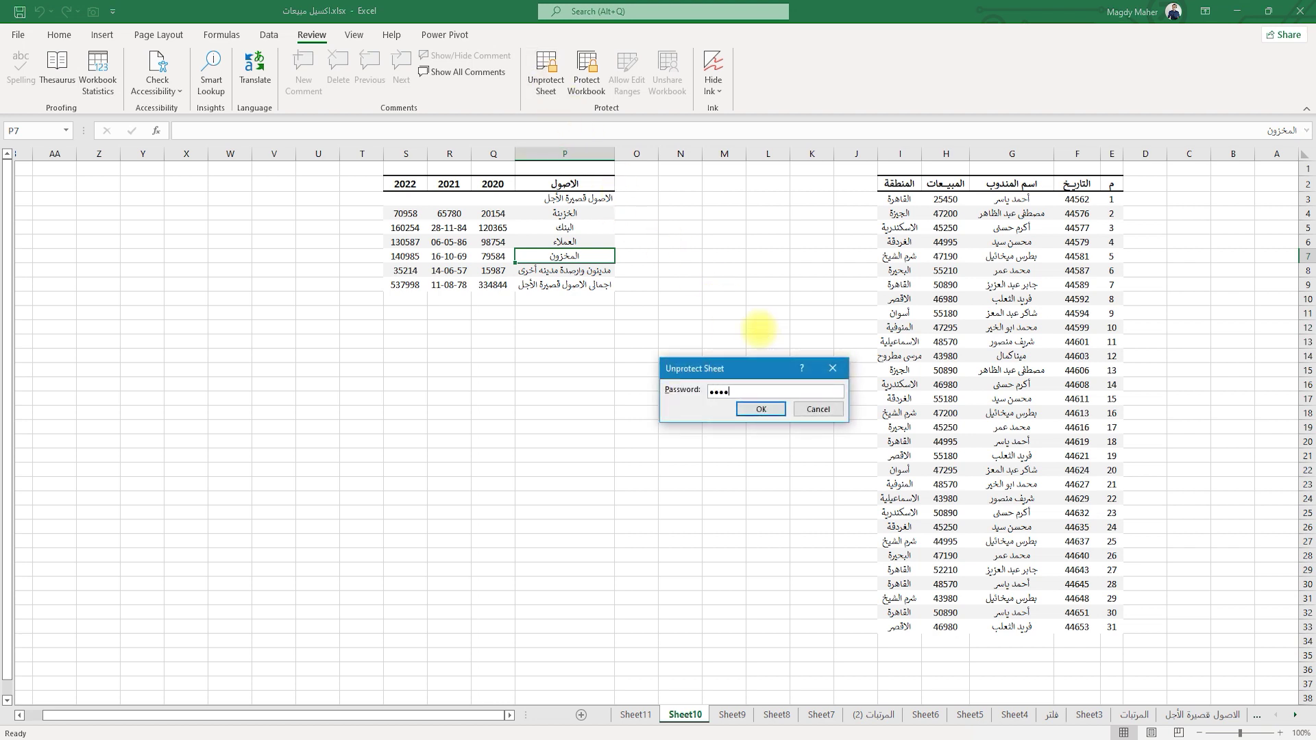
{"action": "key", "text": "Return"}
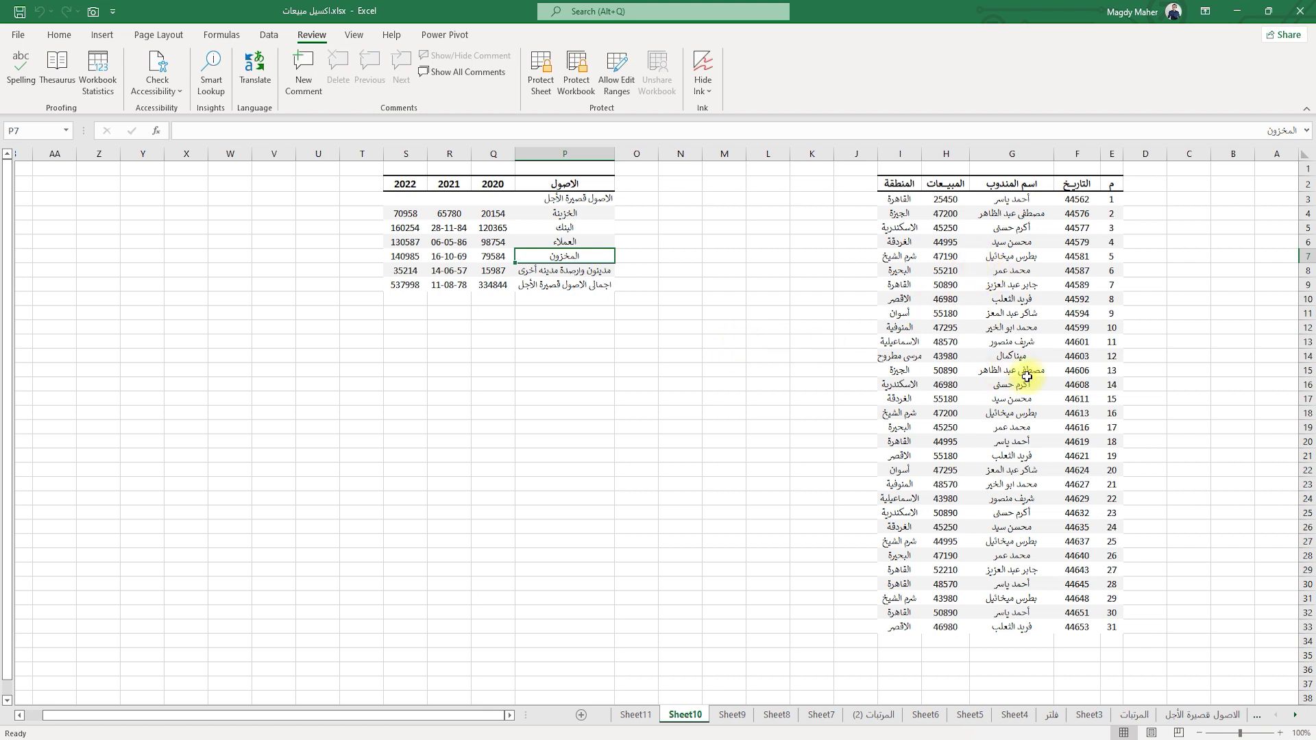
{"action": "left_click_drag", "start_coordinate": [1112, 183], "coordinate": [907, 623]}
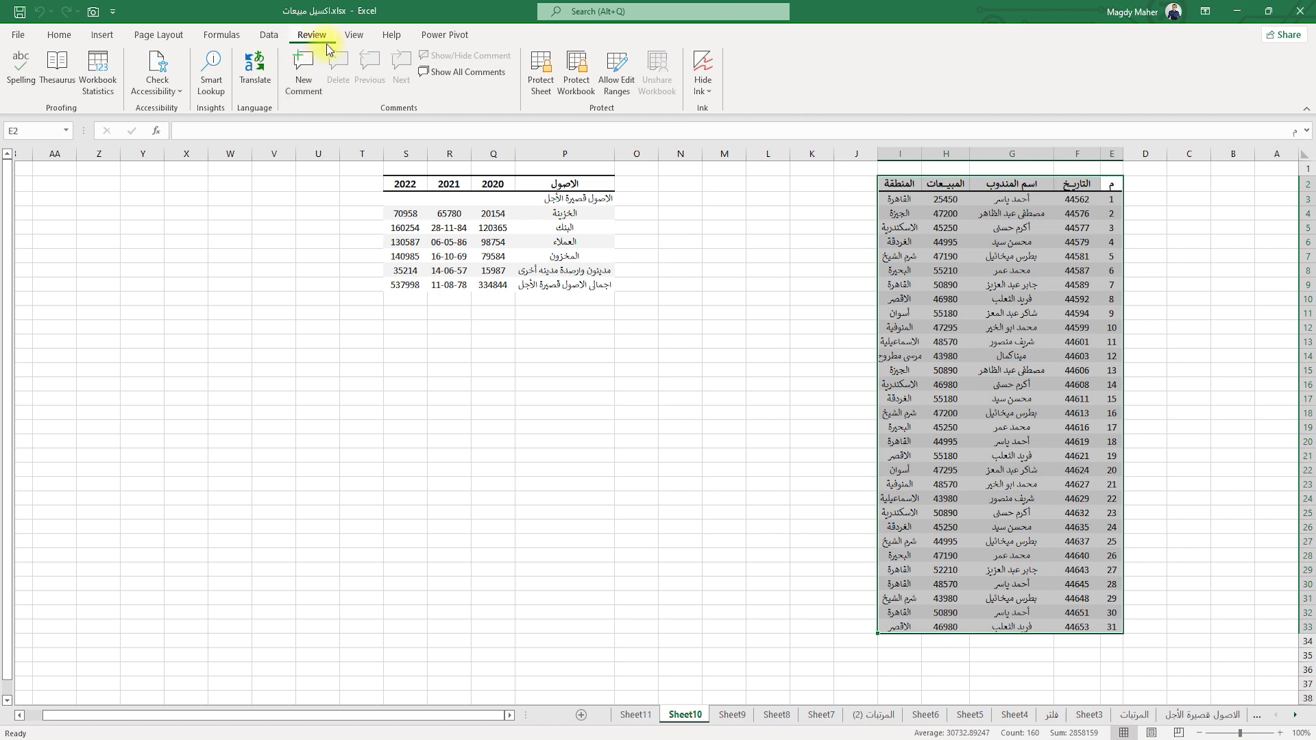
Create editable range جدول1 over E2:I33 with its own confirmed range password, and apply it.
{"action": "left_click", "coordinate": [618, 77]}
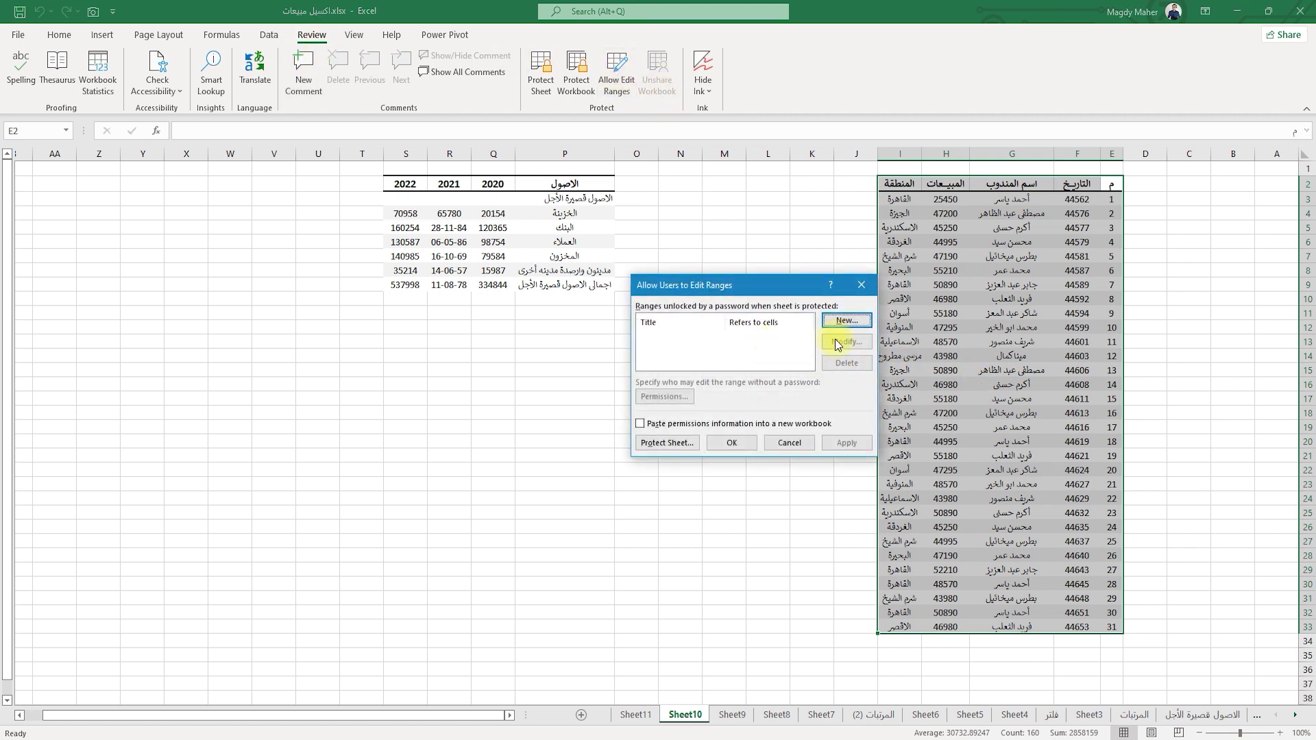
{"action": "left_click", "coordinate": [846, 321]}
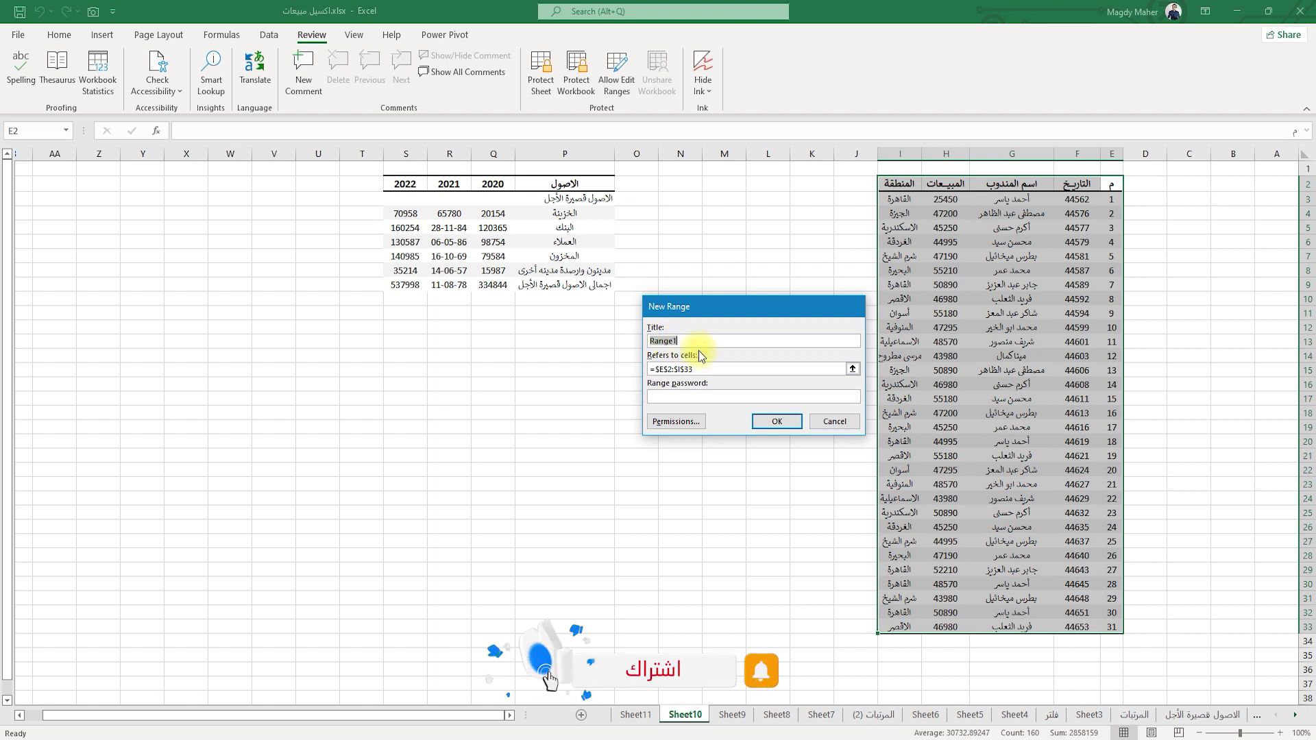
{"action": "type", "text": "جدول1"}
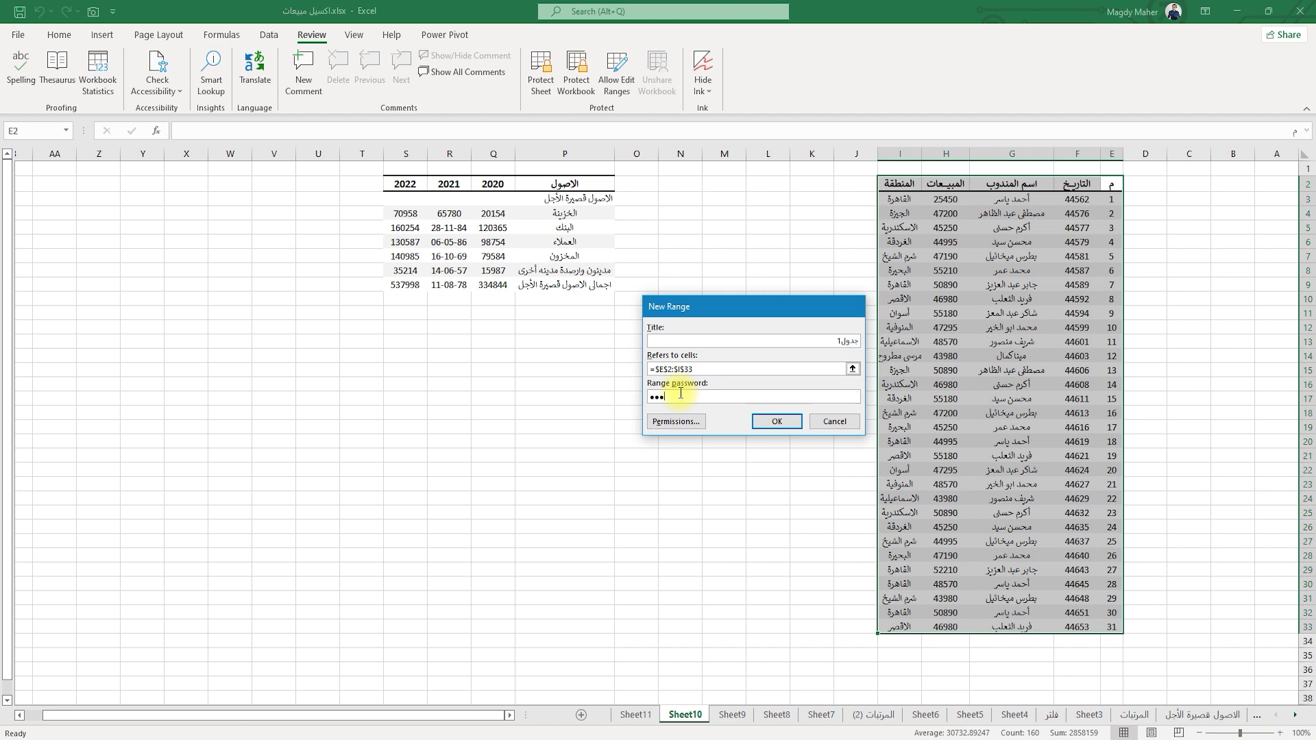
{"action": "left_click", "coordinate": [777, 422]}
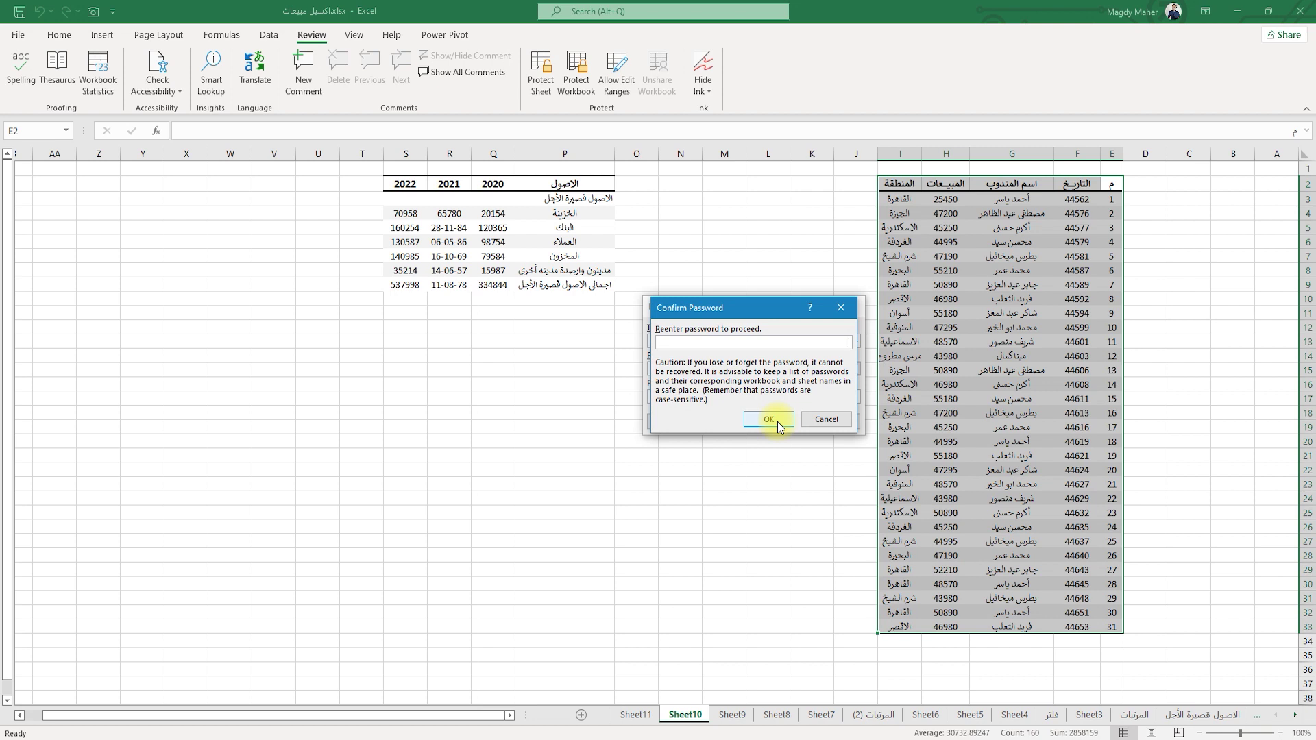
{"action": "type", "text": "123"}
{"action": "left_click", "coordinate": [777, 421]}
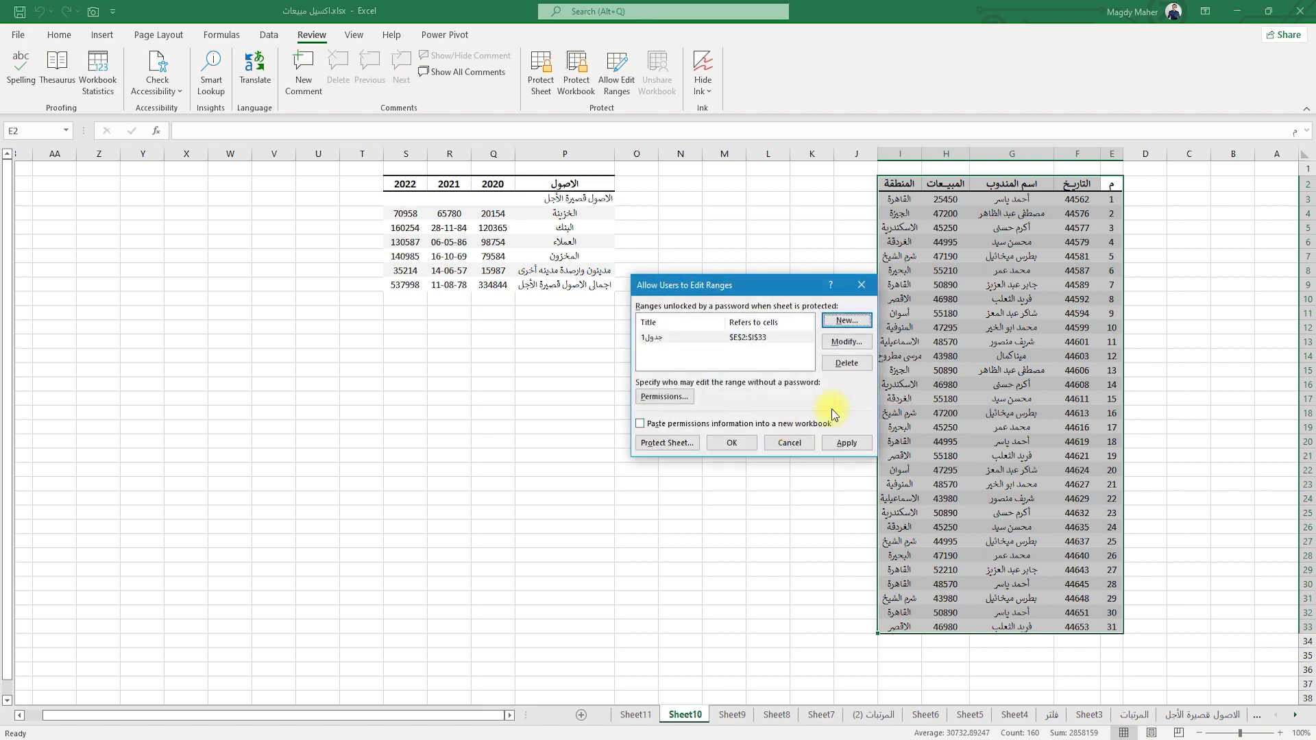
{"action": "left_click", "coordinate": [849, 444]}
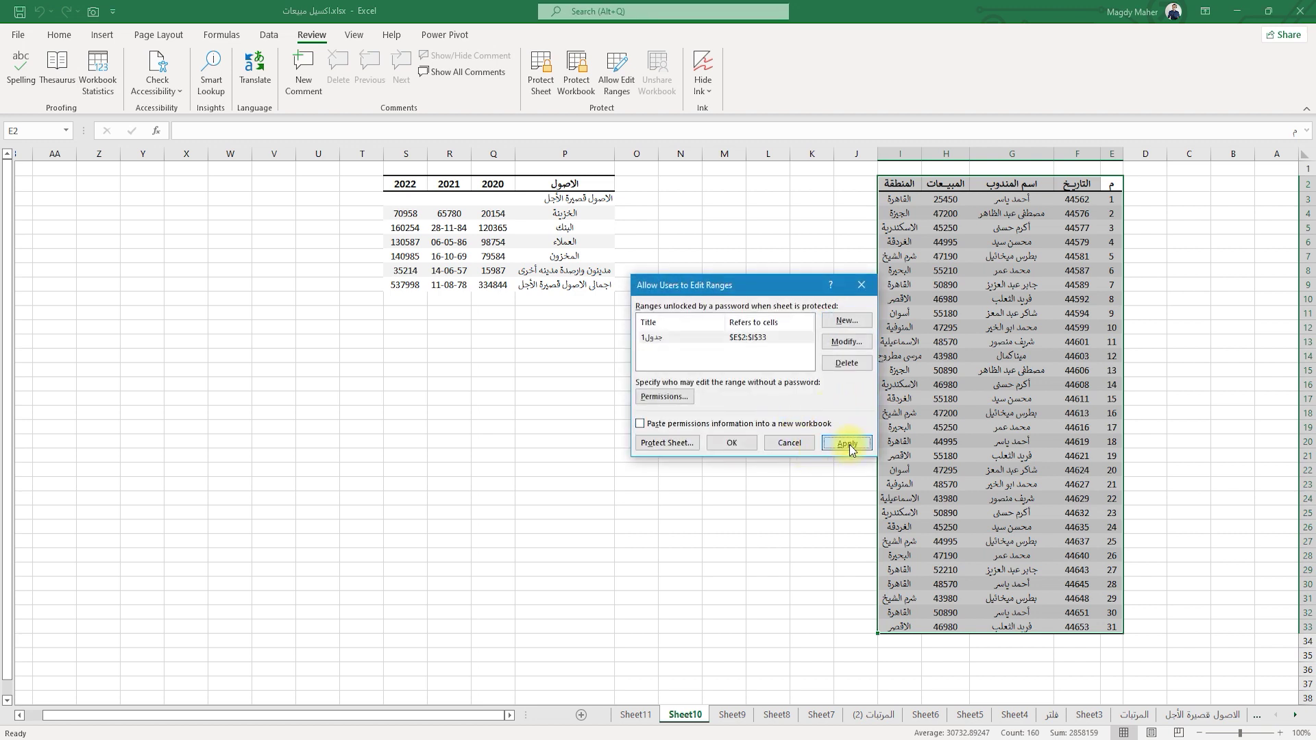
{"action": "left_click", "coordinate": [730, 444]}
{"action": "left_click", "coordinate": [724, 285]}
Re-protect Sheet10 with a password, confirming it a second time.
{"action": "left_click", "coordinate": [540, 68]}
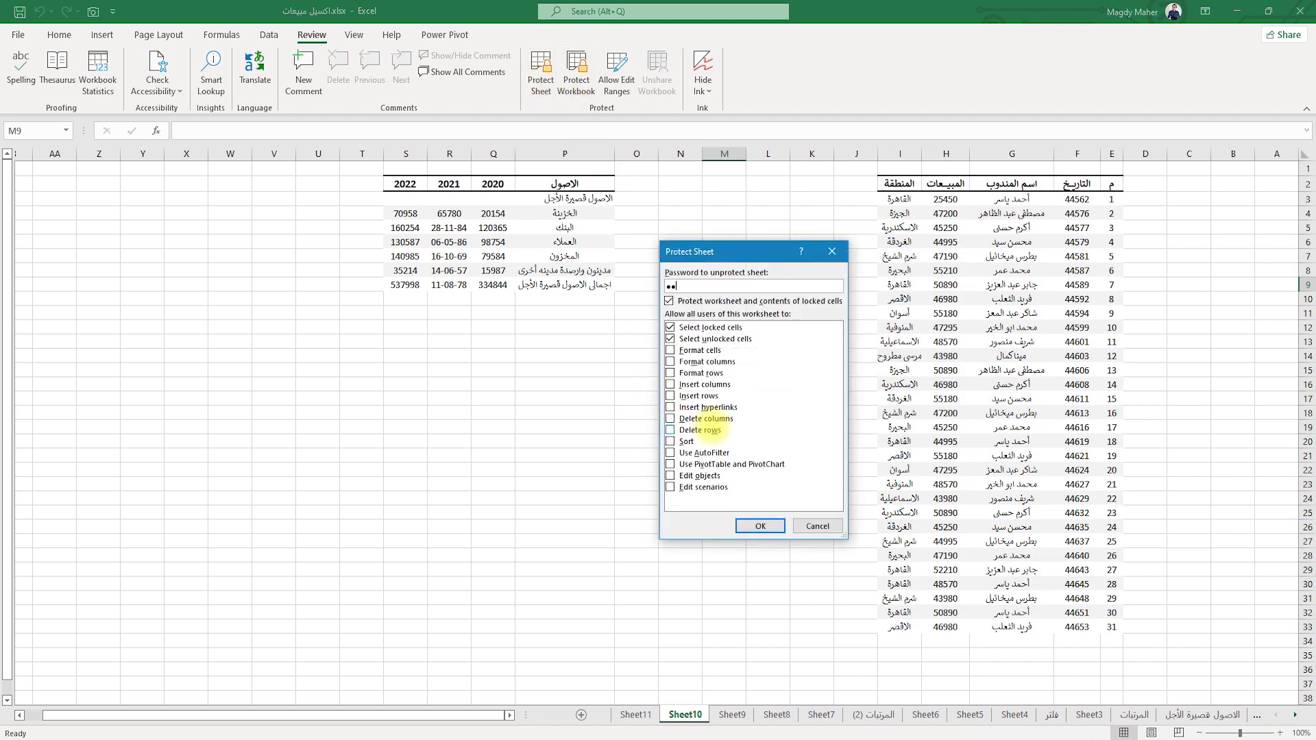
{"action": "key", "text": "Return"}
{"action": "type", "text": "1234"}
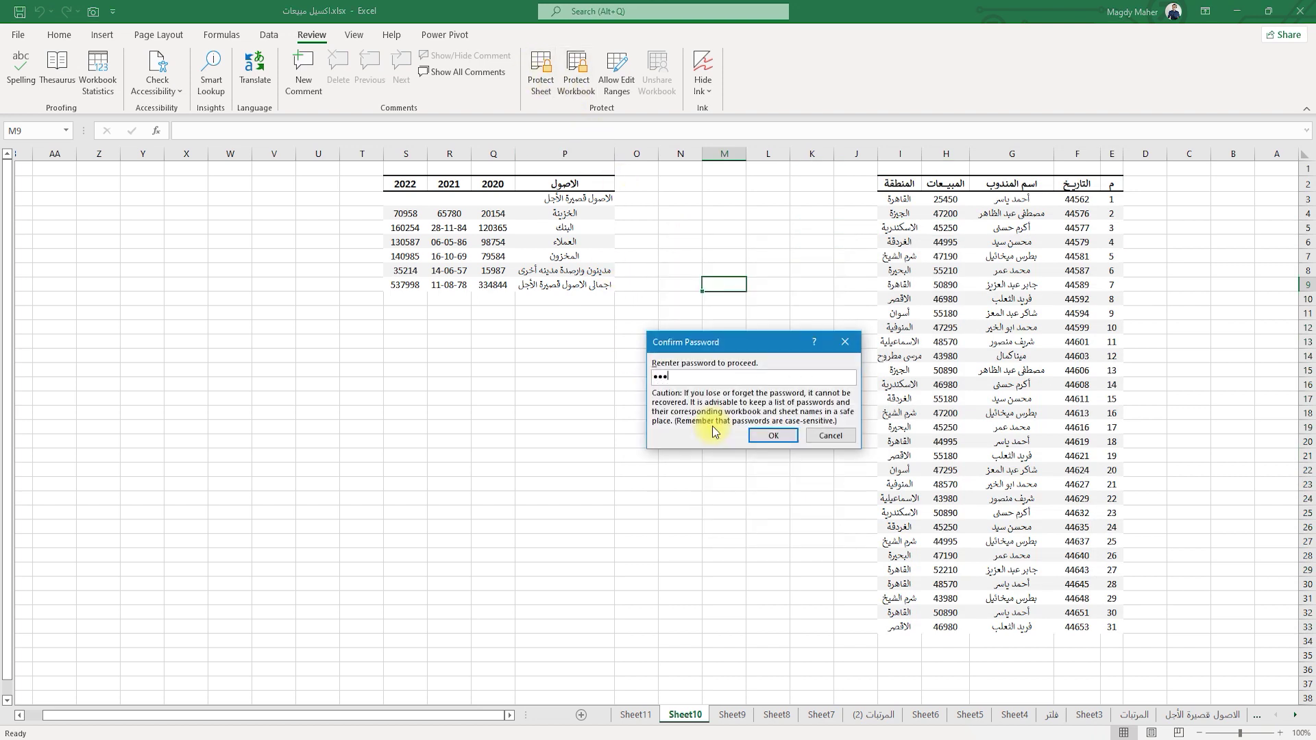
{"action": "left_click", "coordinate": [775, 436]}
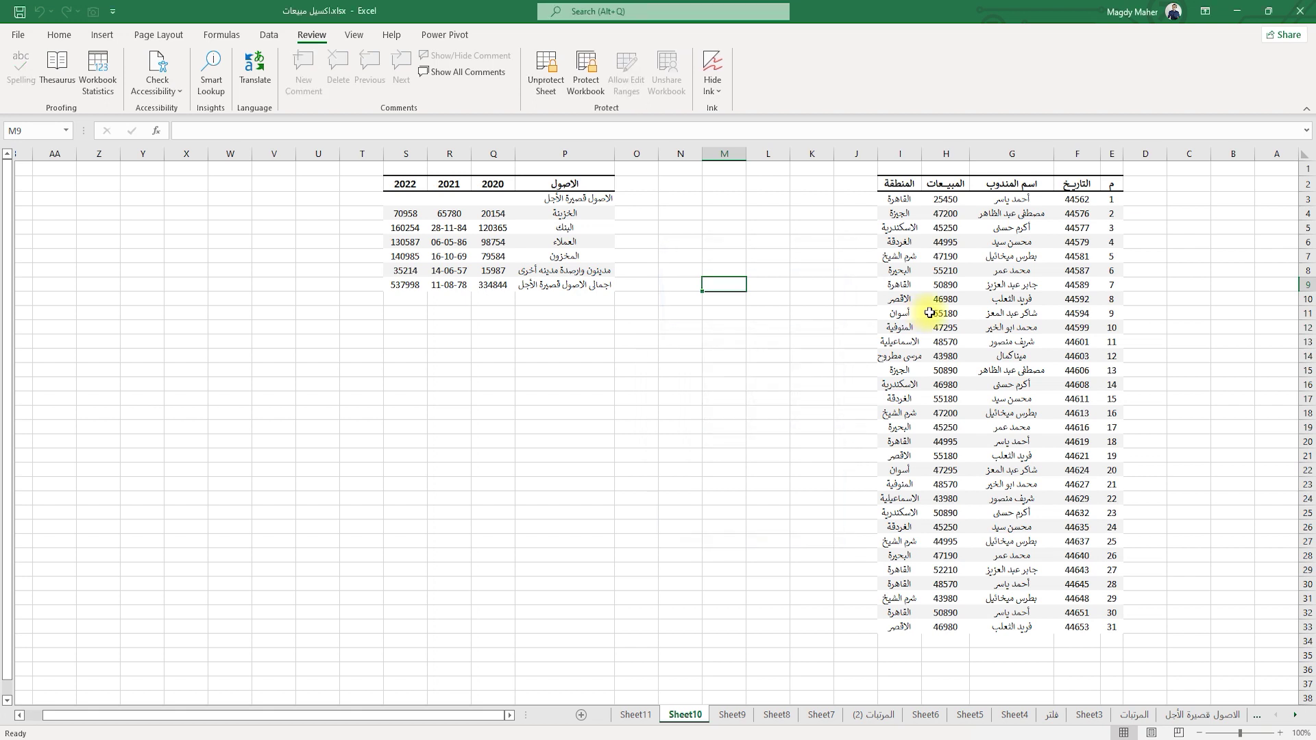
Test the lock by trying to edit M10 and P8, dismissing each warning.
{"action": "left_click", "coordinate": [703, 296]}
{"action": "double_click", "coordinate": [727, 298]}
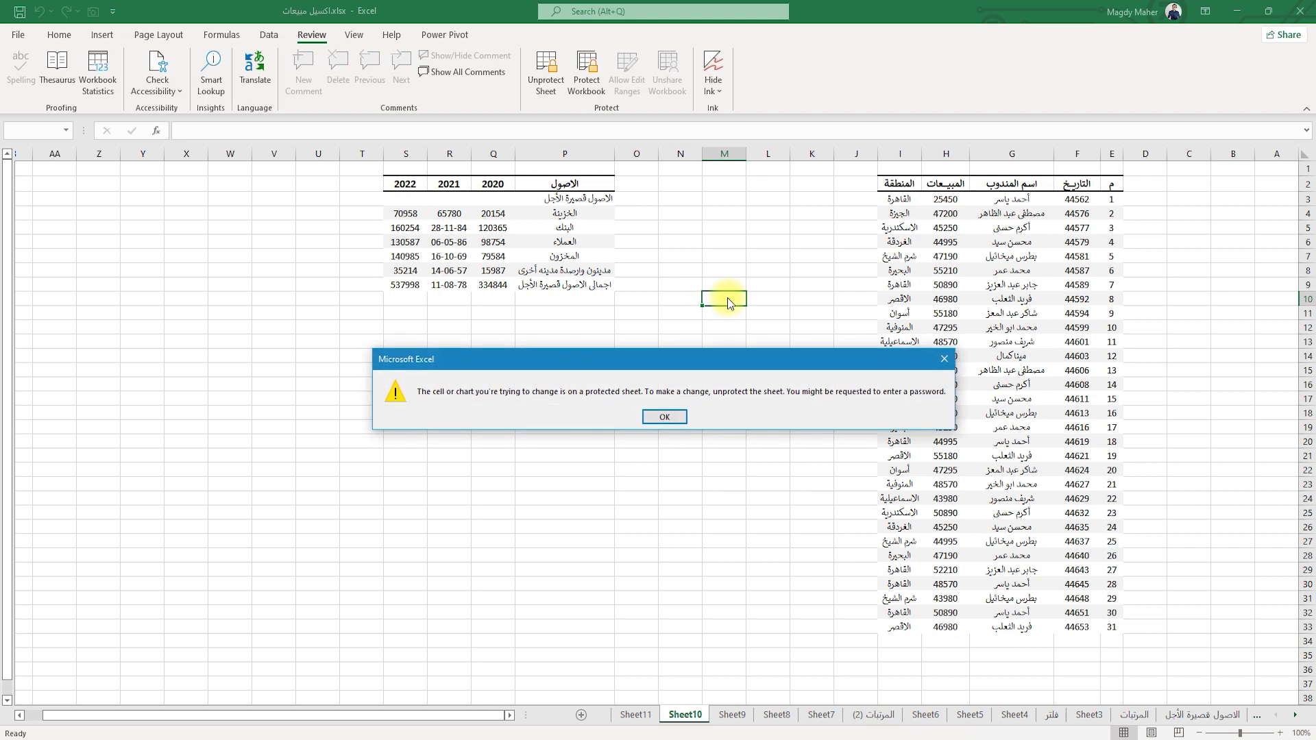
{"action": "left_click", "coordinate": [664, 416]}
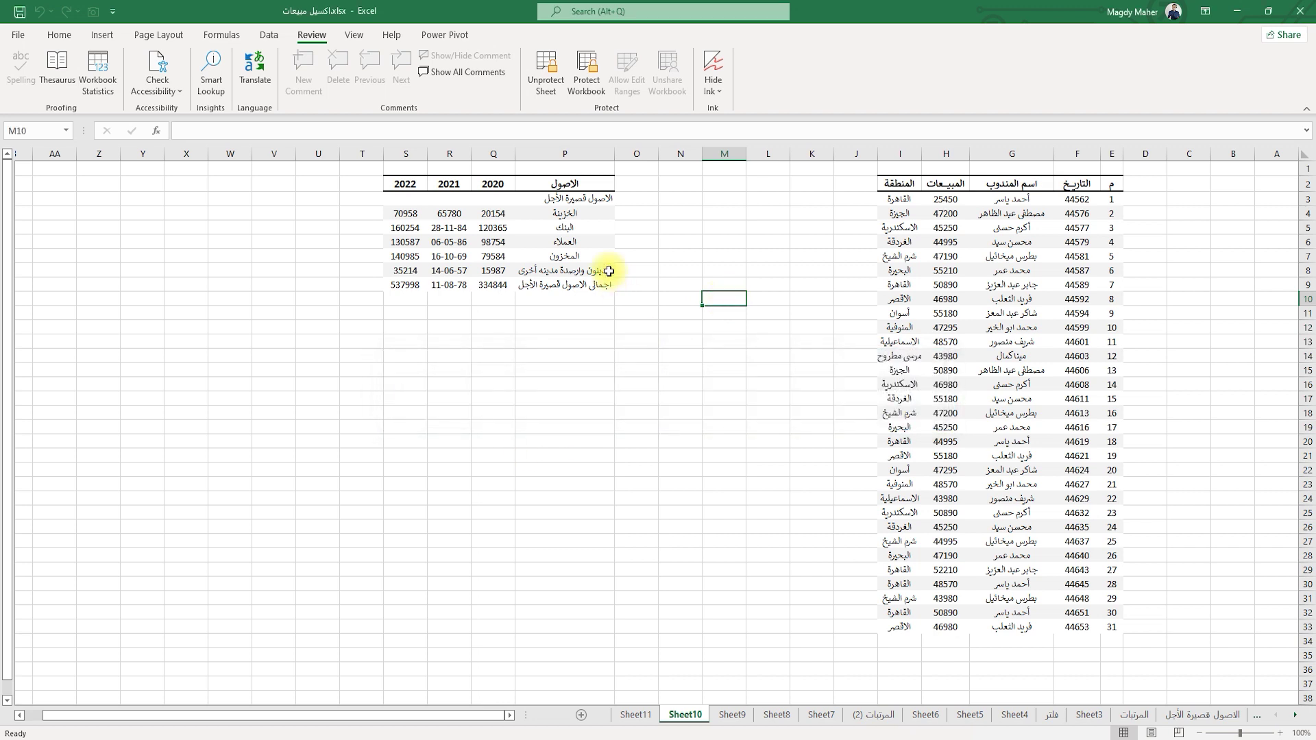
{"action": "double_click", "coordinate": [583, 267]}
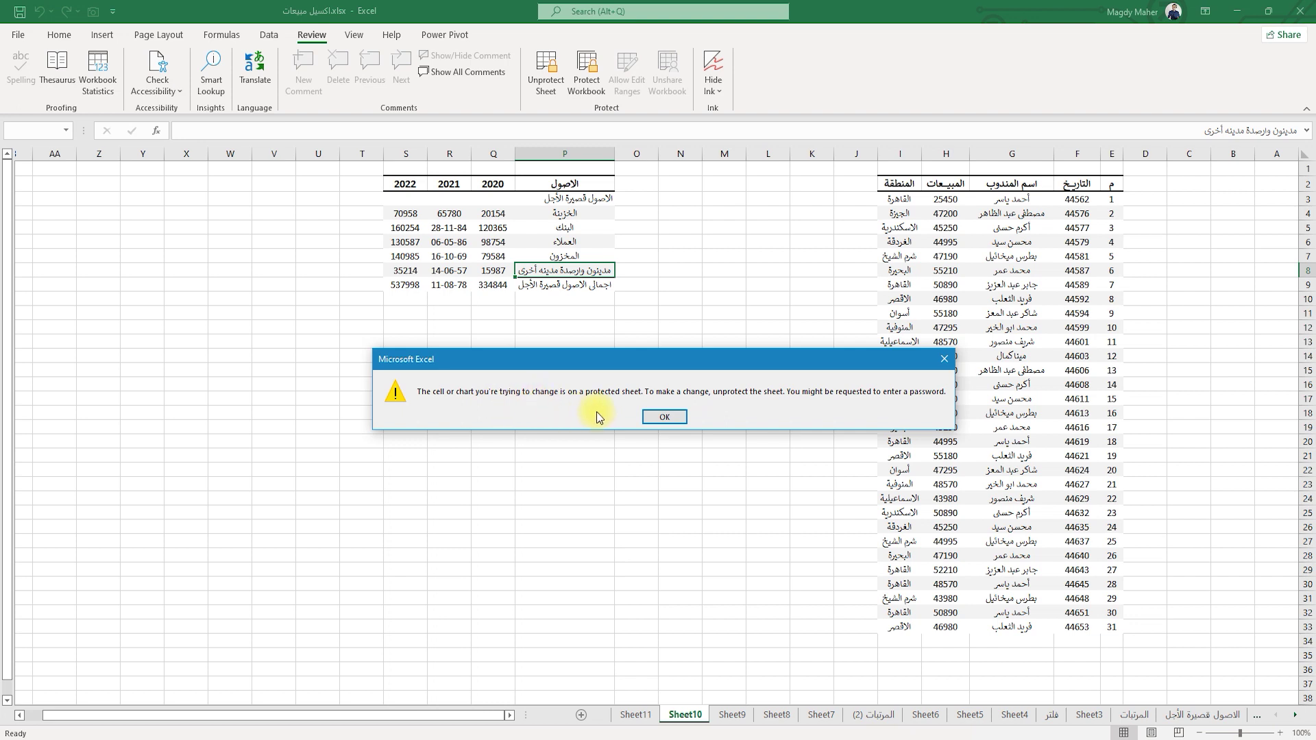
{"action": "left_click", "coordinate": [657, 418]}
{"action": "left_click", "coordinate": [993, 313]}
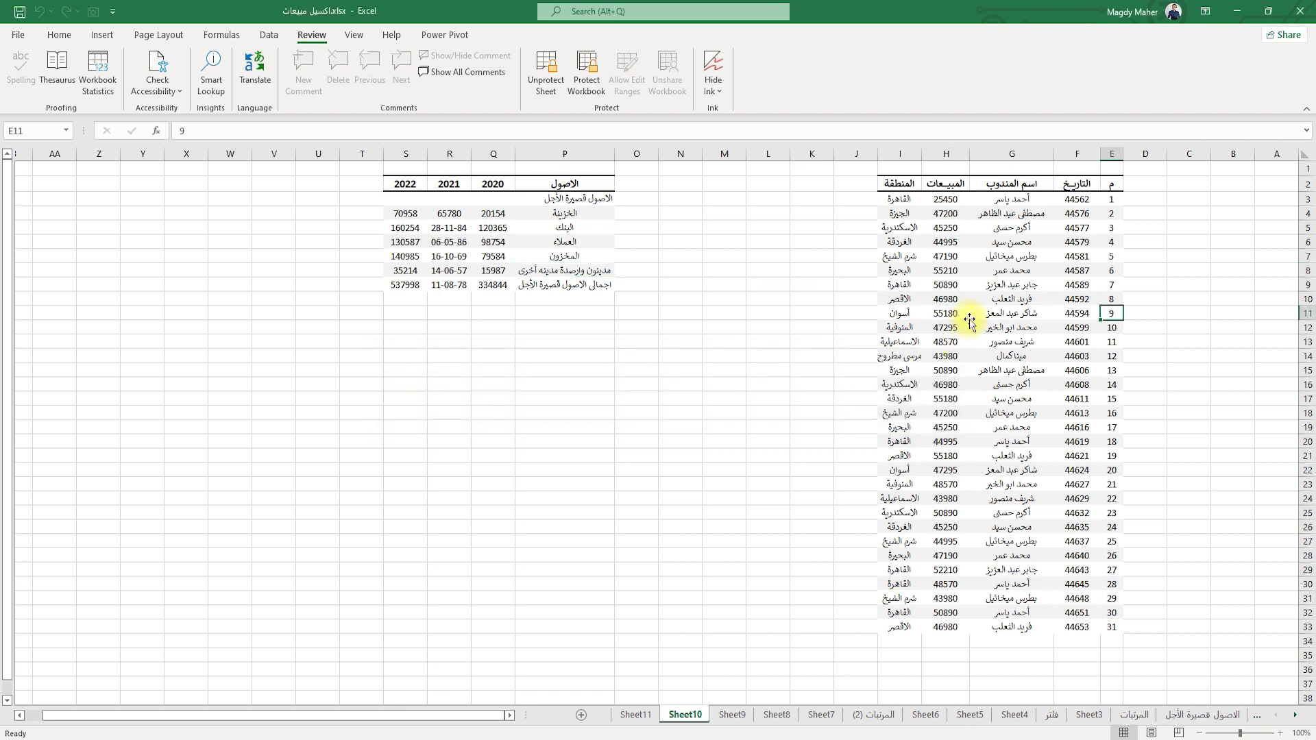
Unlock the جدول1 range with its password and change H8 from 55210 to 5210.
{"action": "double_click", "coordinate": [992, 314]}
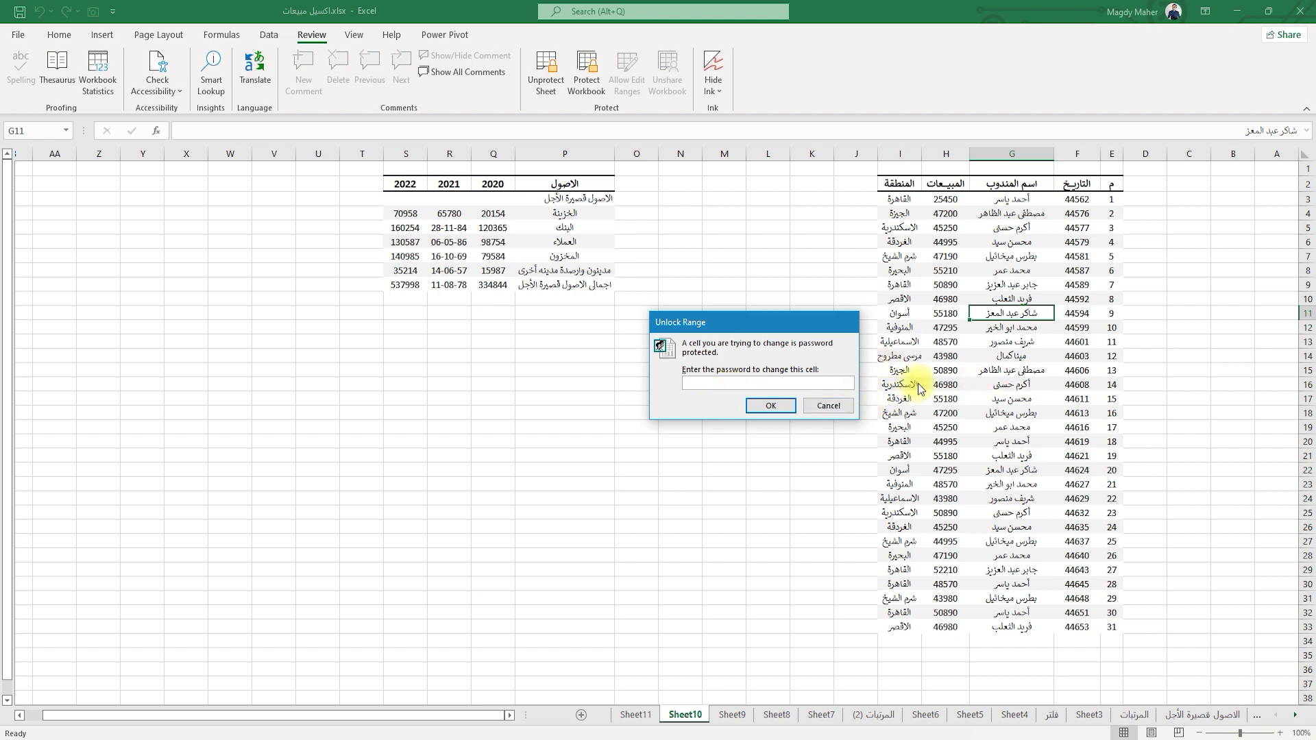
{"action": "type", "text": "****"}
{"action": "key", "text": "Return"}
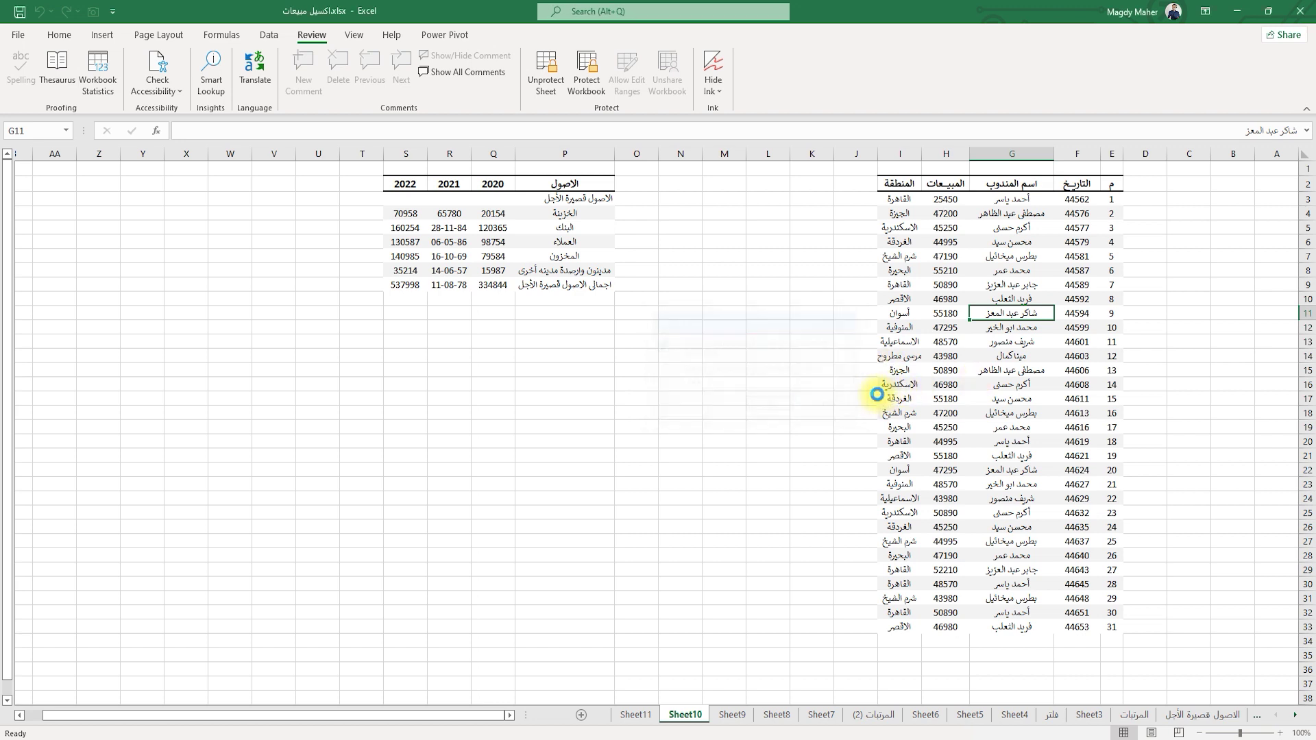
{"action": "double_click", "coordinate": [944, 271]}
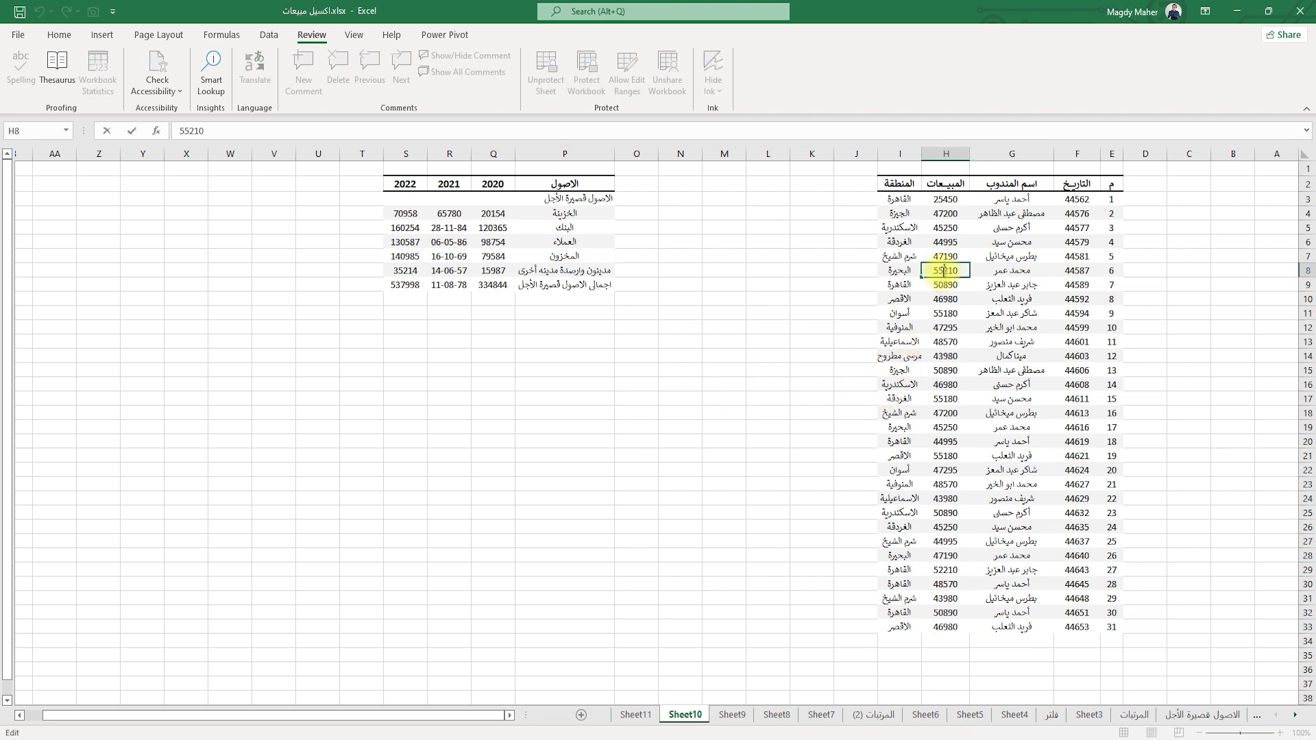
{"action": "key", "text": "BackSpace"}
{"action": "key", "text": "Return"}
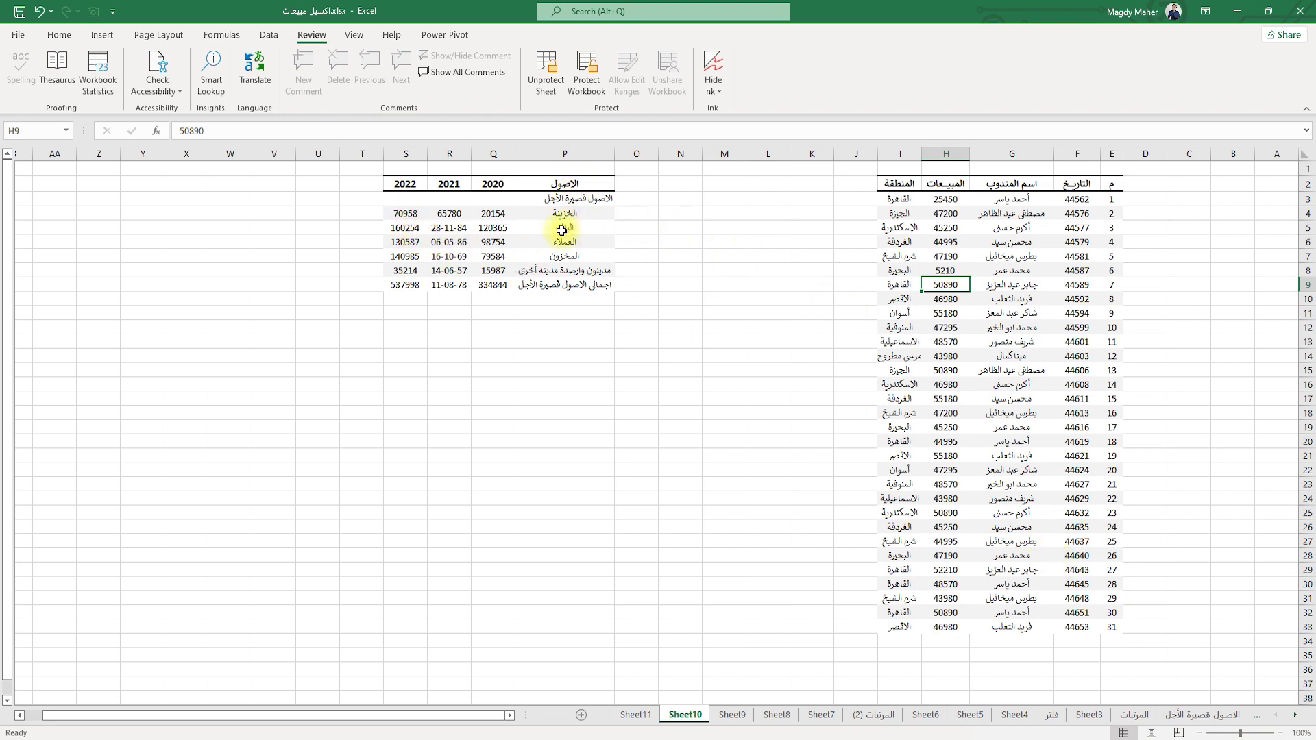
Unprotect Sheet10 with its password.
{"action": "left_click", "coordinate": [545, 72]}
{"action": "type", "text": "1234"}
{"action": "key", "text": "Return"}
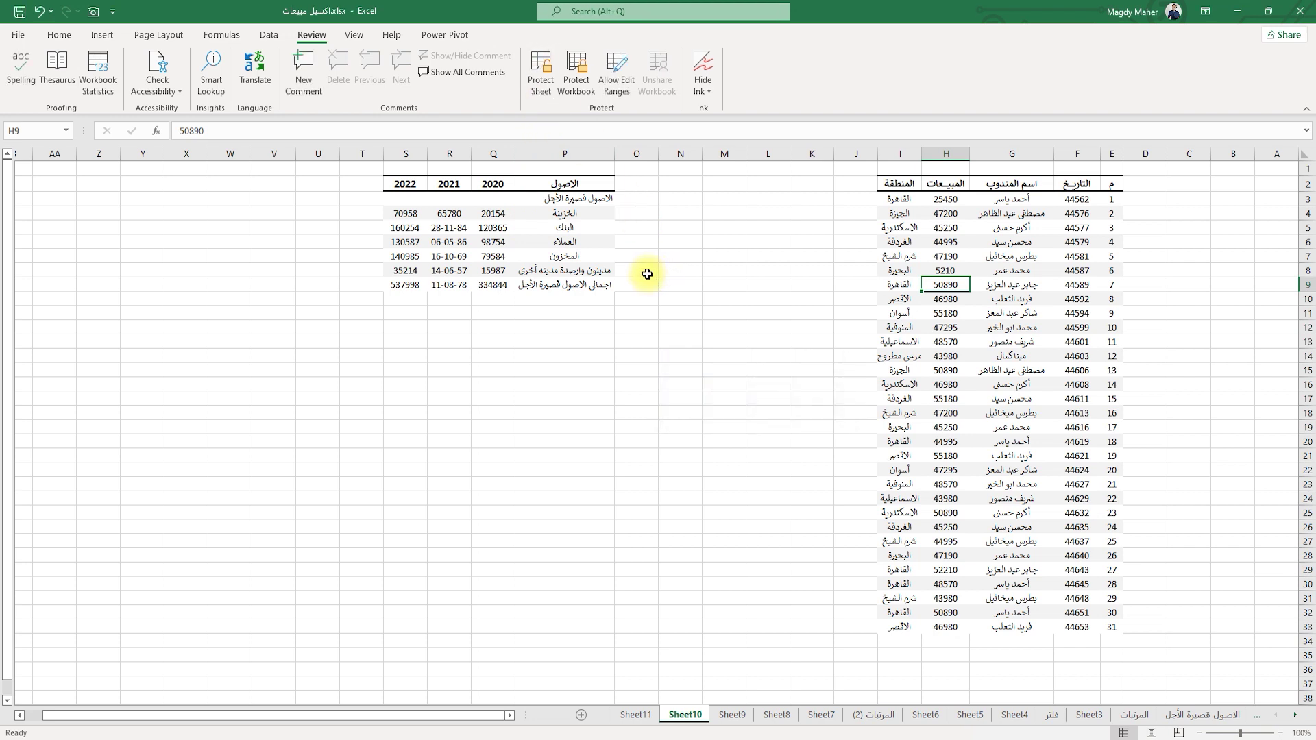
Add editable range جدول2 over P2:S9 with its own confirmed range password.
{"action": "left_click_drag", "start_coordinate": [595, 184], "coordinate": [433, 283]}
{"action": "left_click", "coordinate": [619, 77]}
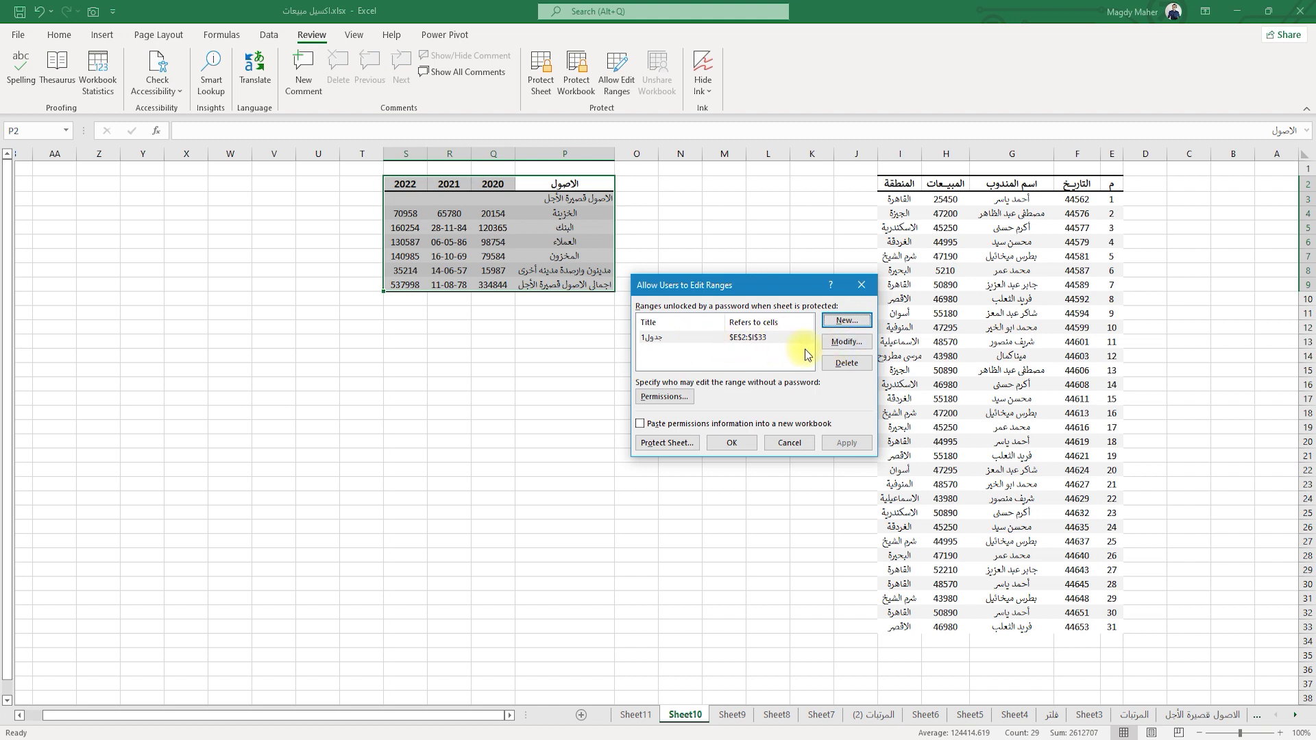
{"action": "left_click", "coordinate": [847, 322]}
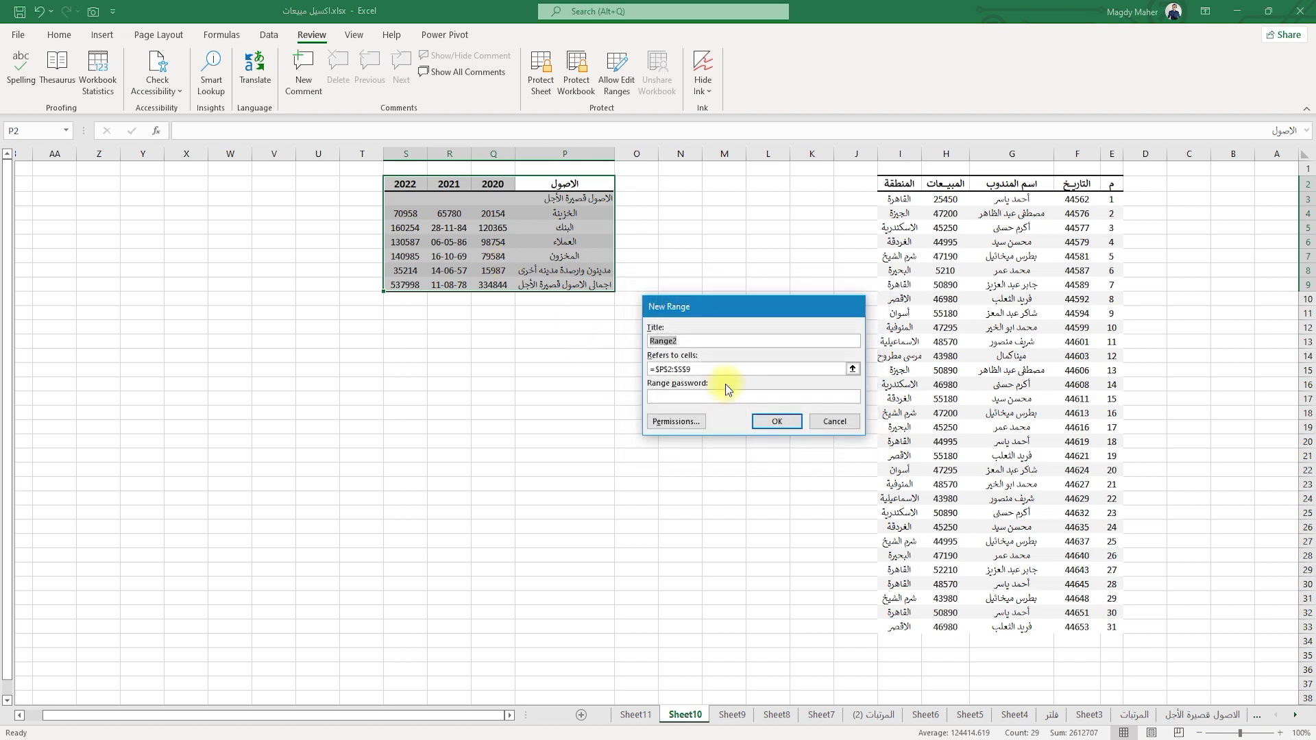
{"action": "type", "text": "جدول2"}
{"action": "left_click", "coordinate": [725, 398]}
{"action": "type", "text": "•••"}
{"action": "left_click", "coordinate": [781, 422]}
{"action": "type", "text": "•••"}
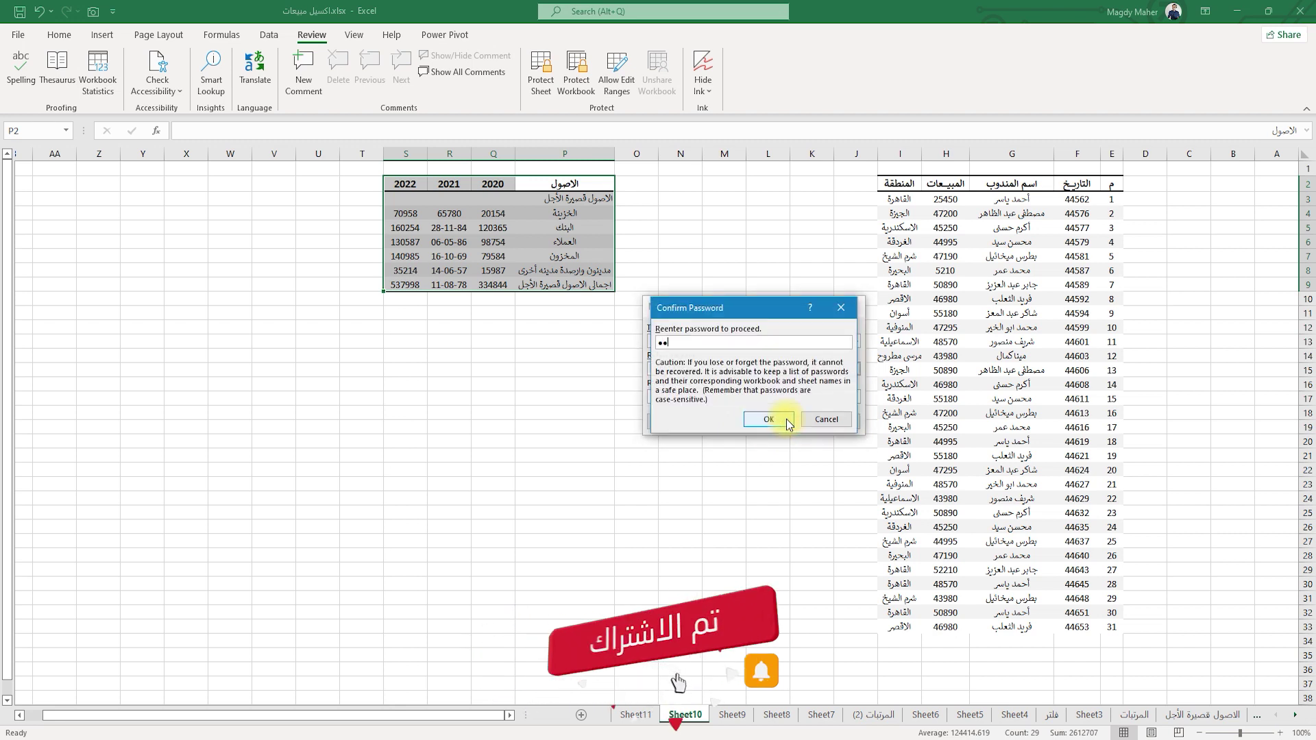
{"action": "left_click", "coordinate": [778, 421]}
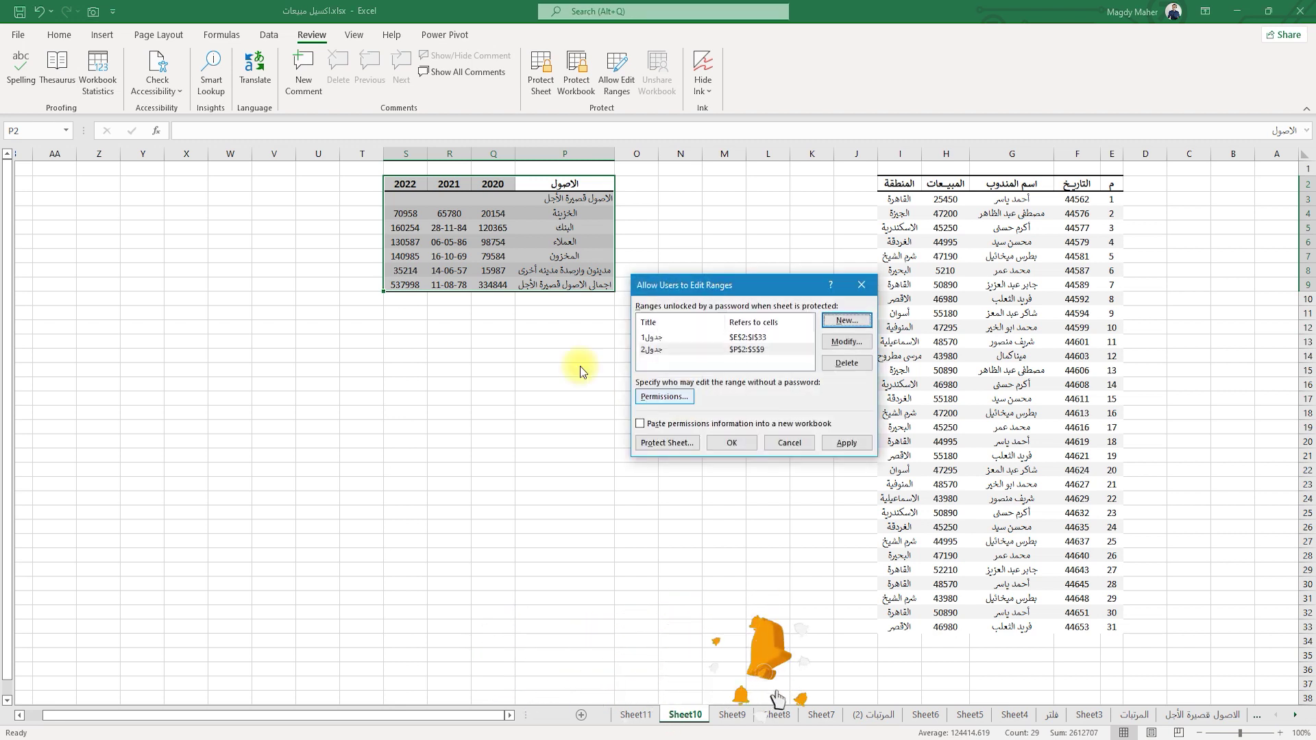
Review the permissions for جدول2 and close them without changes.
{"action": "left_click", "coordinate": [687, 350]}
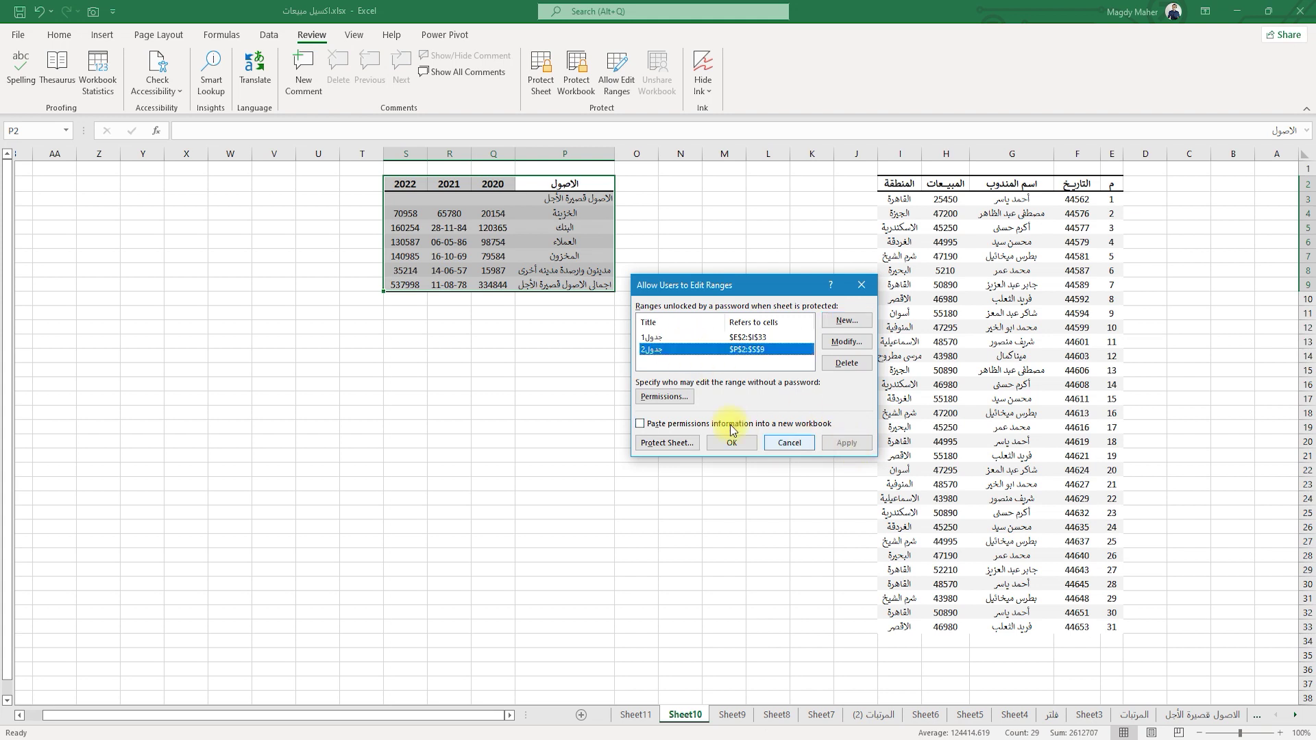
{"action": "left_click", "coordinate": [668, 396]}
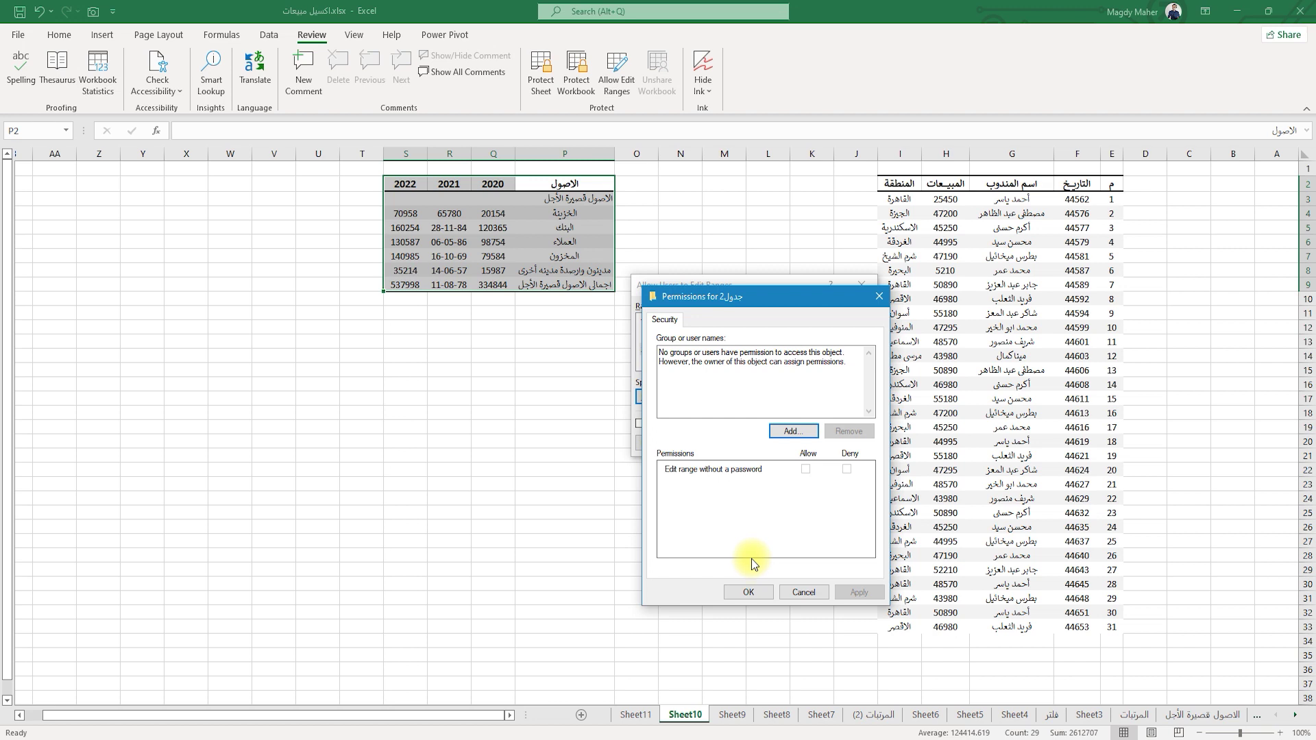
{"action": "left_click", "coordinate": [750, 592]}
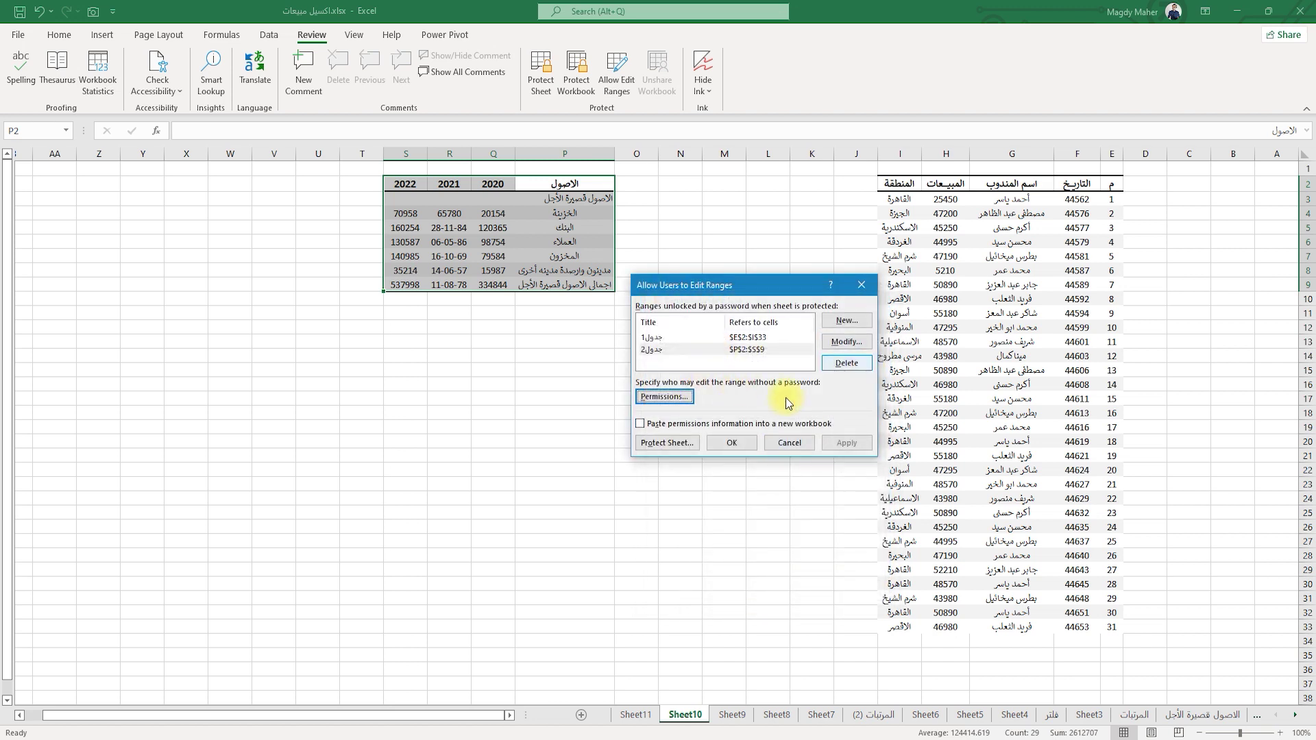
Protect Sheet10 from the Allow Edit Ranges dialog, entering and confirming the password.
{"action": "left_click", "coordinate": [661, 443]}
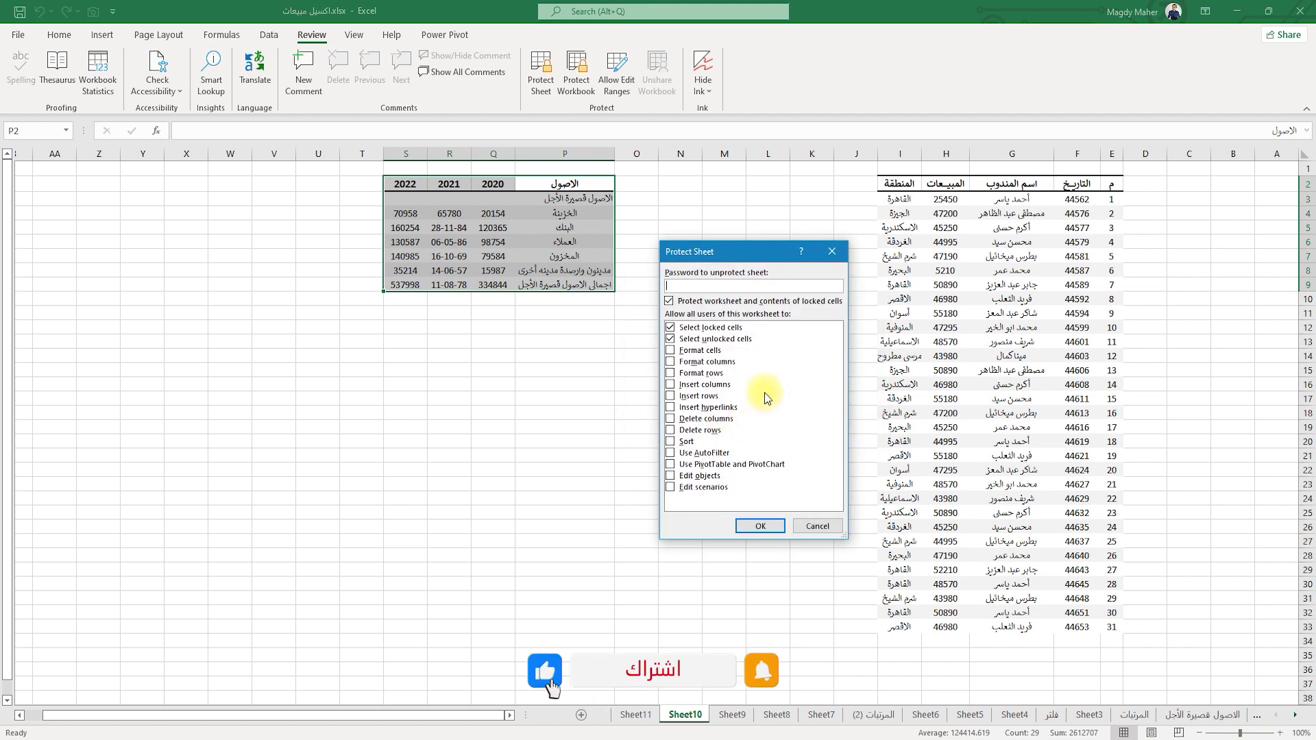
{"action": "type", "text": "1234"}
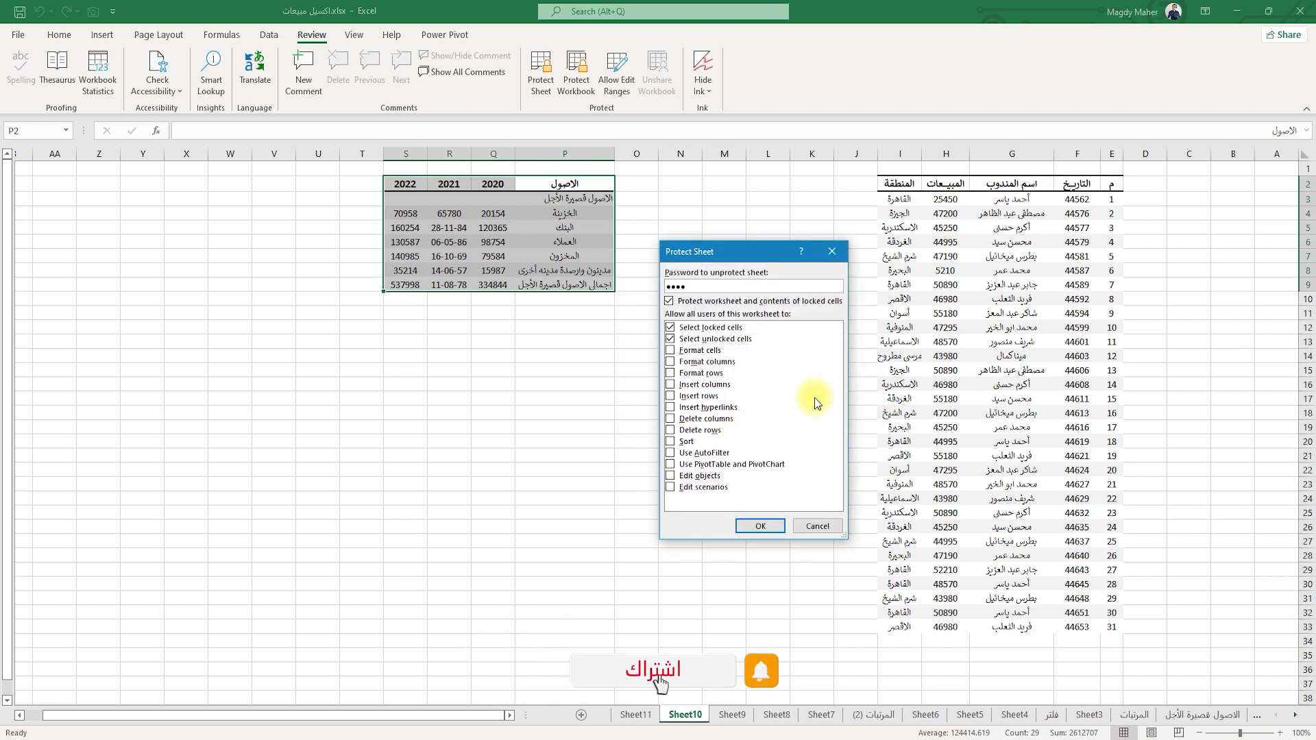
{"action": "left_click", "coordinate": [760, 527]}
{"action": "type", "text": "1234"}
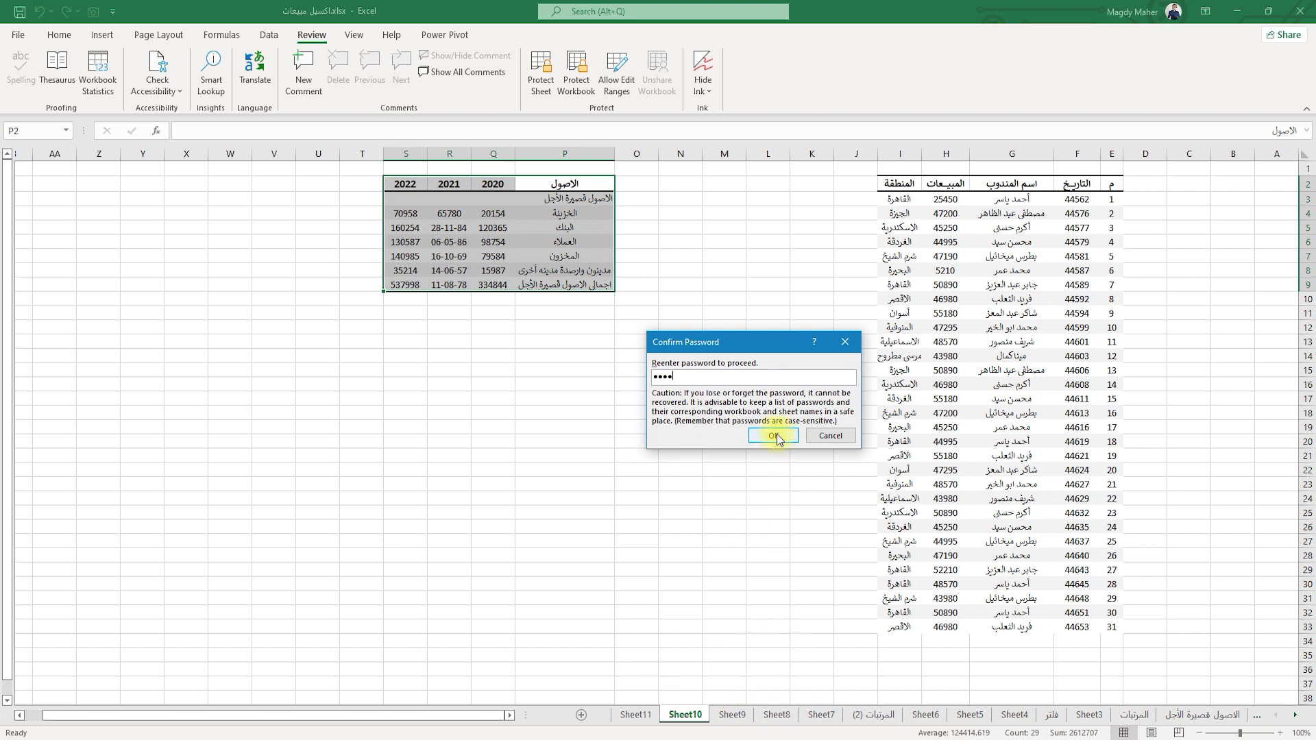
{"action": "left_click", "coordinate": [772, 436]}
{"action": "left_click", "coordinate": [690, 260]}
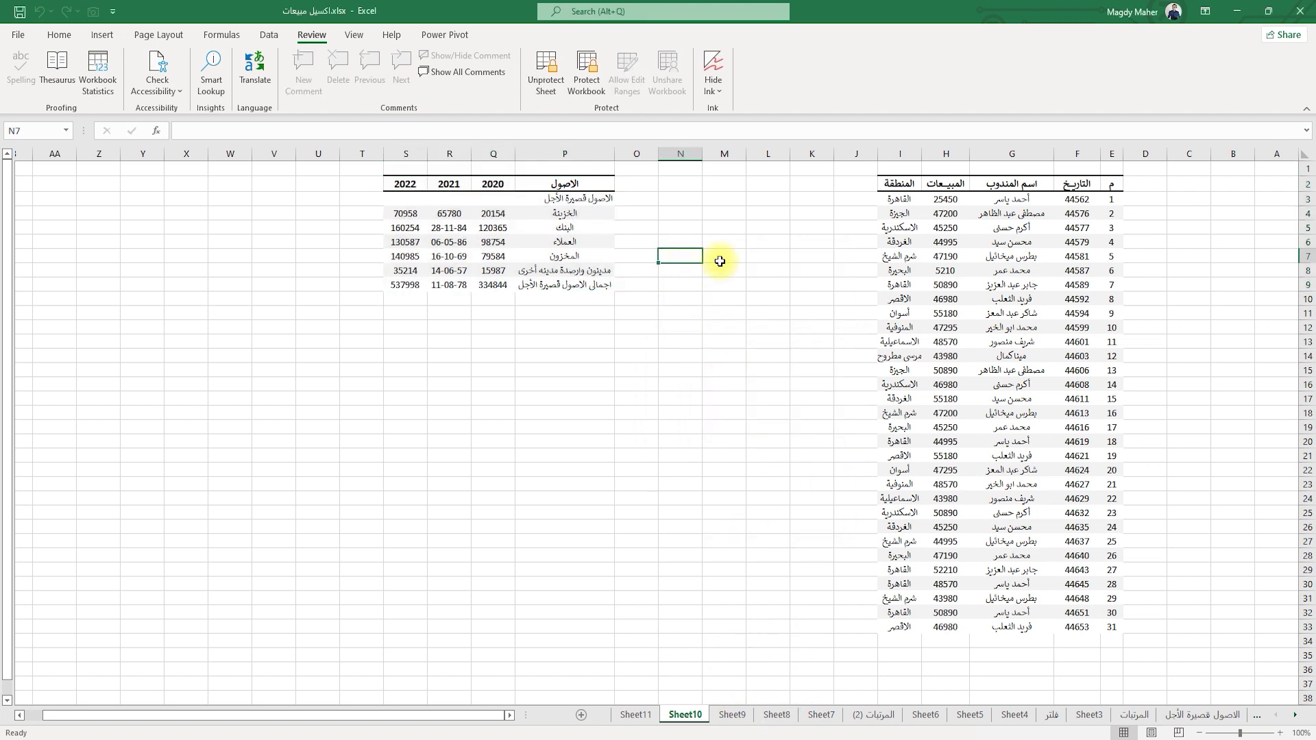
{"action": "double_click", "coordinate": [756, 259]}
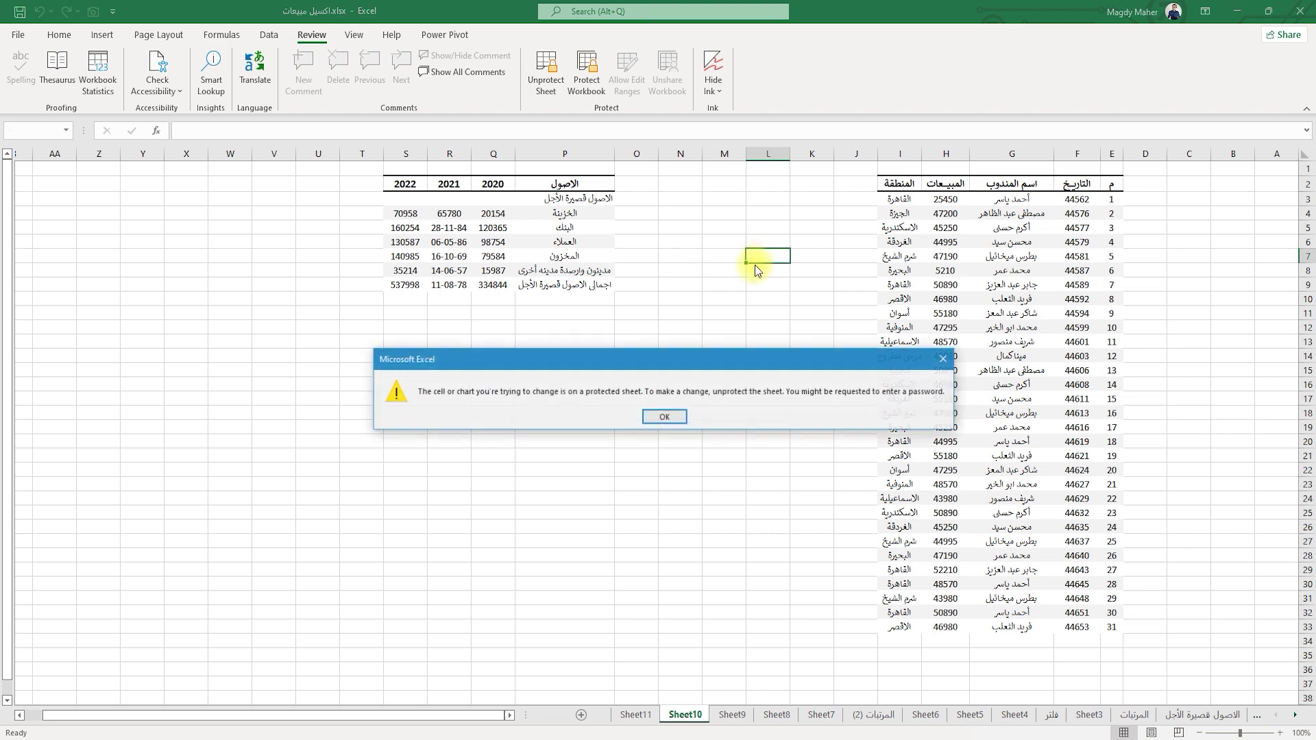
{"action": "left_click", "coordinate": [651, 420]}
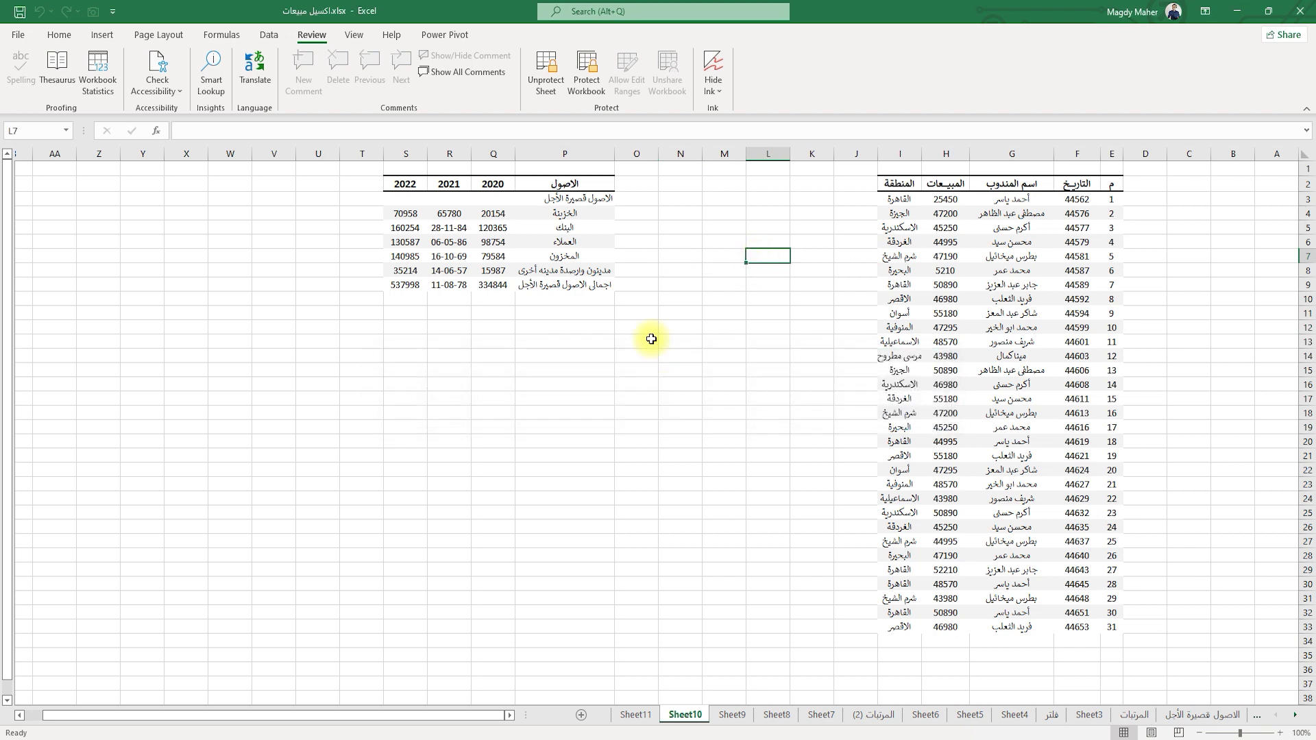
{"action": "double_click", "coordinate": [953, 229]}
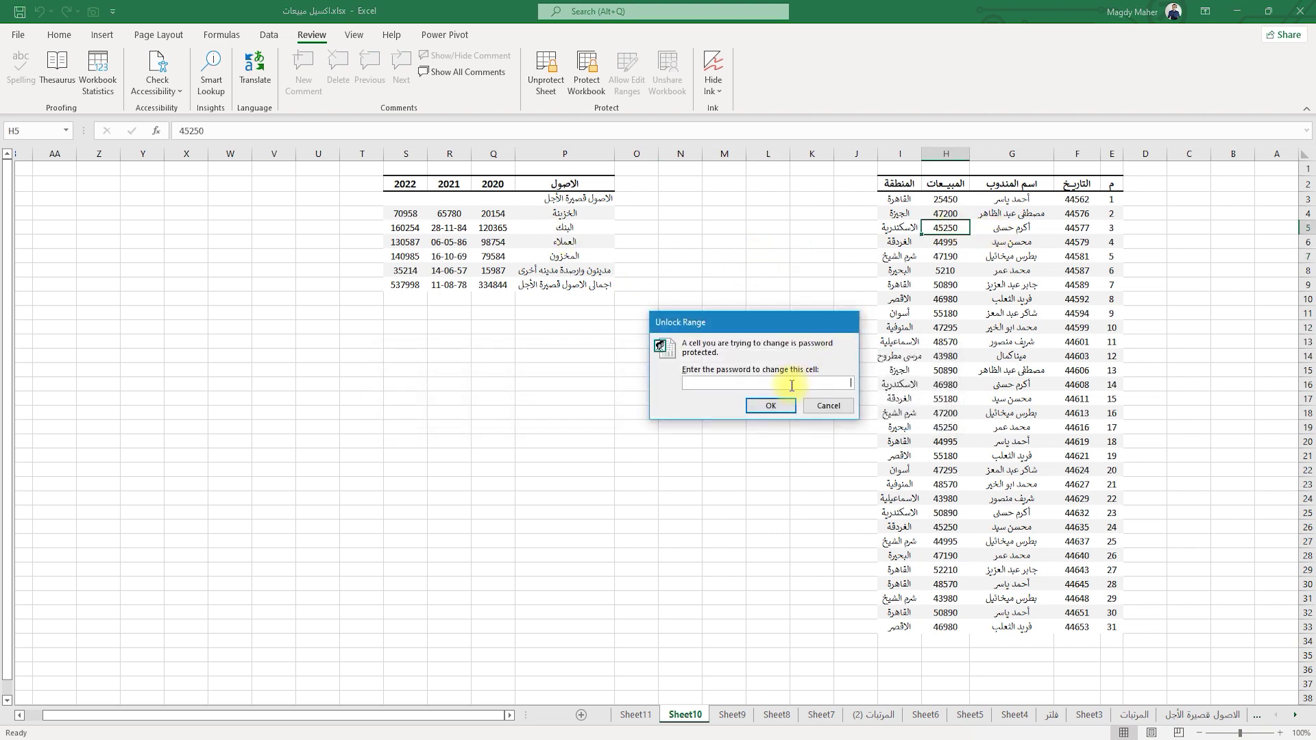
{"action": "key", "text": "Return"}
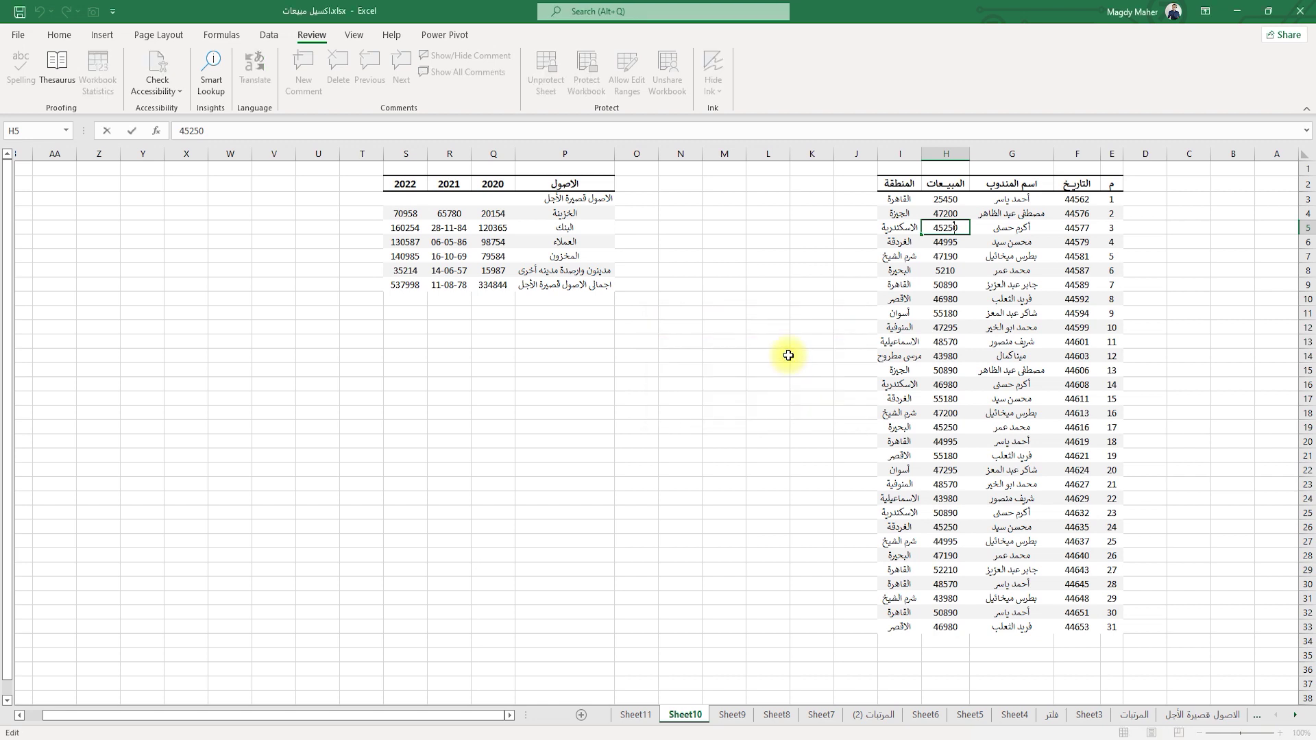
{"action": "double_click", "coordinate": [498, 228]}
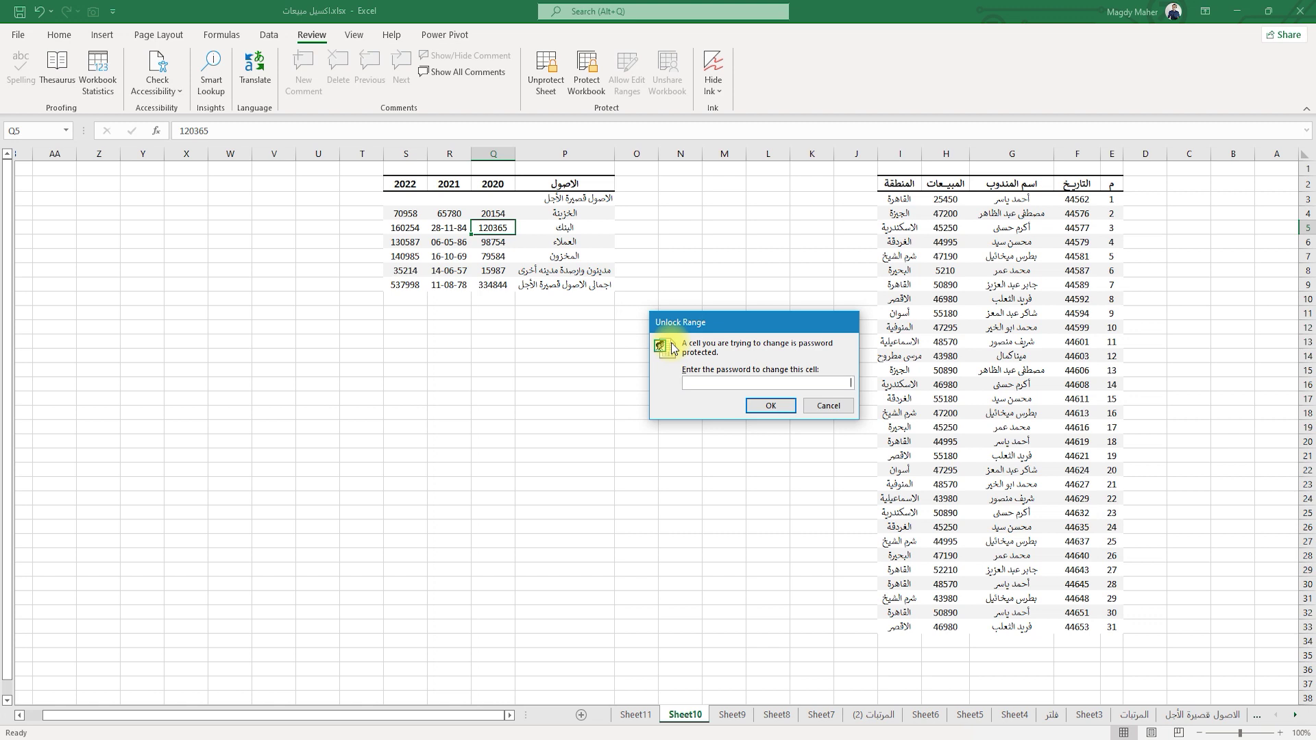
{"action": "key", "text": "Return"}
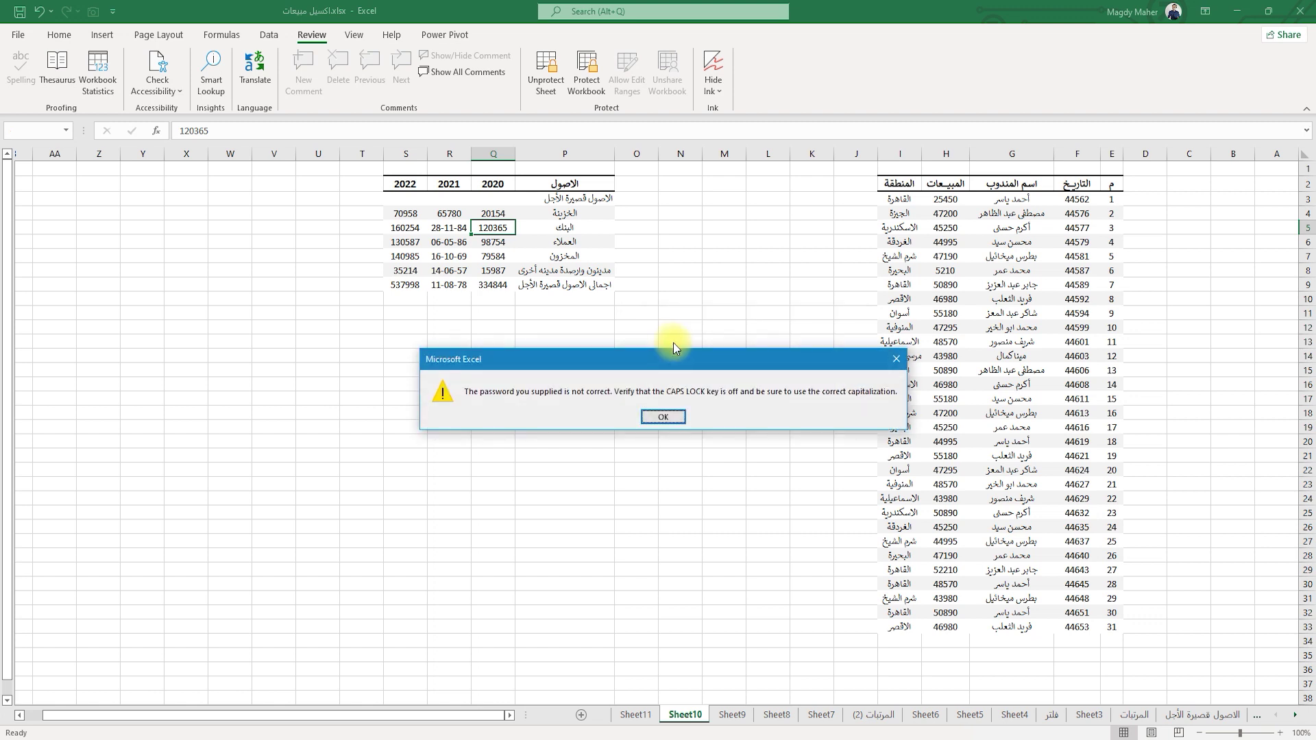
{"action": "left_click", "coordinate": [663, 417]}
{"action": "double_click", "coordinate": [495, 244]}
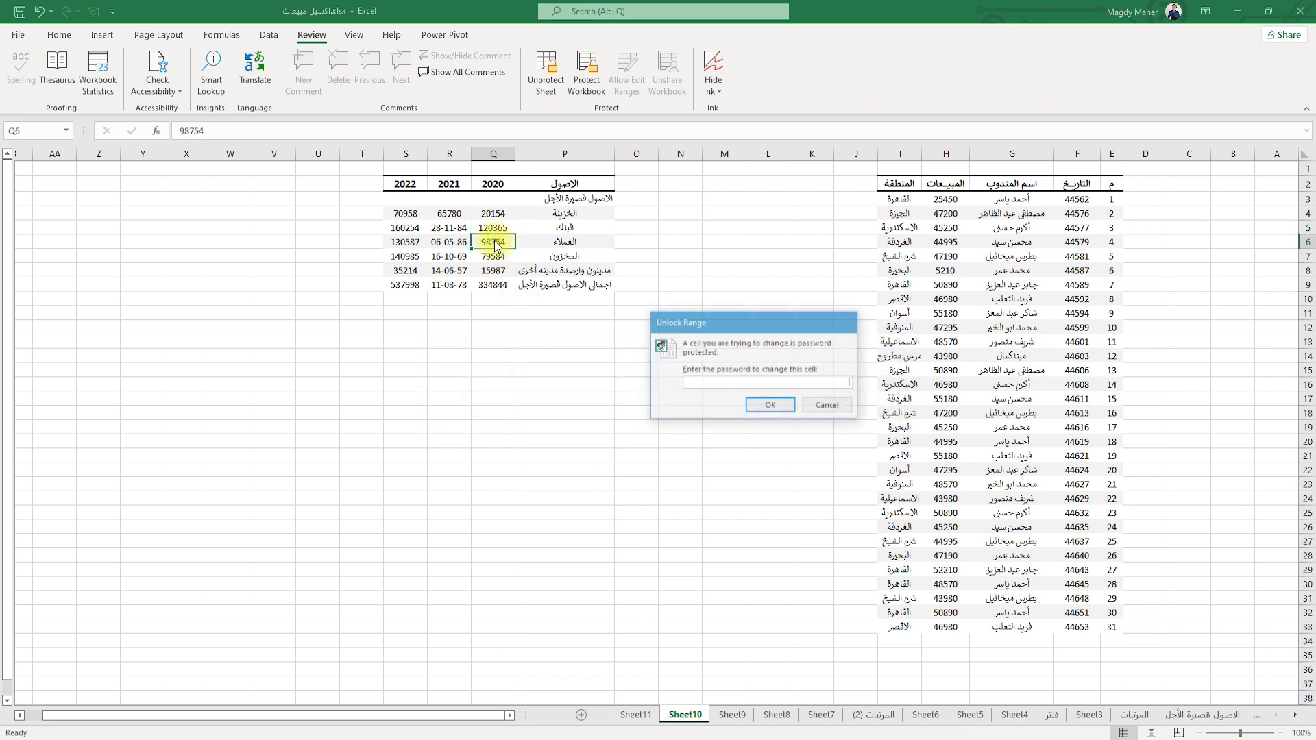
{"action": "type", "text": "1203"}
{"action": "key", "text": "Return"}
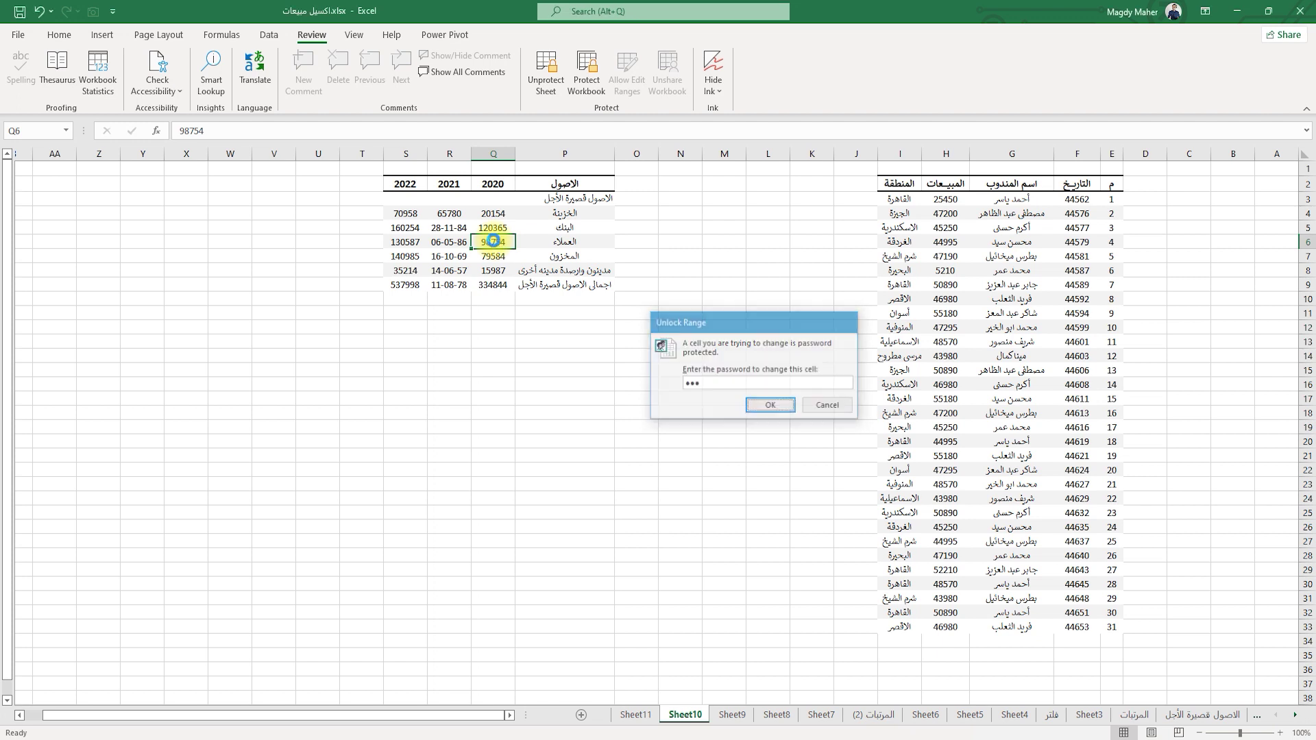
{"action": "left_click", "coordinate": [623, 366]}
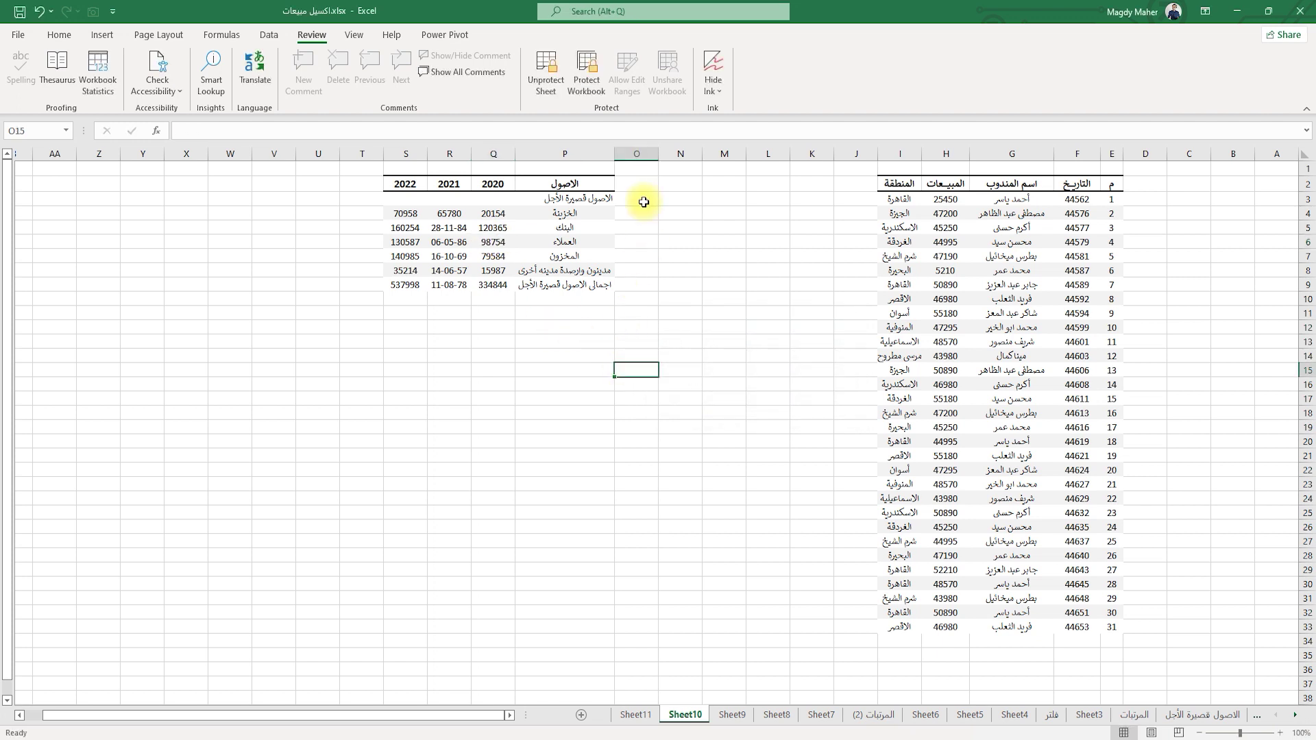
Unprotect Sheet10 and select the 2020 values in Q4:Q9.
{"action": "left_click", "coordinate": [533, 66]}
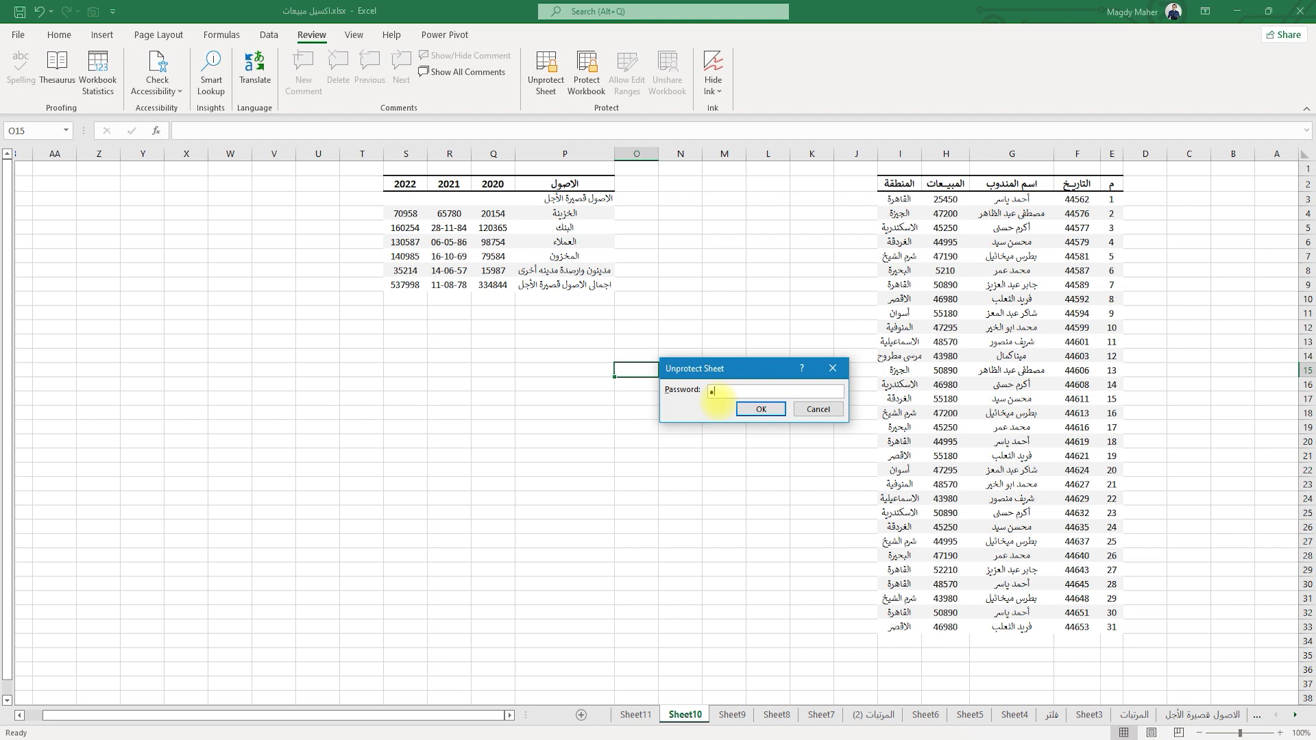
{"action": "key", "text": "Return"}
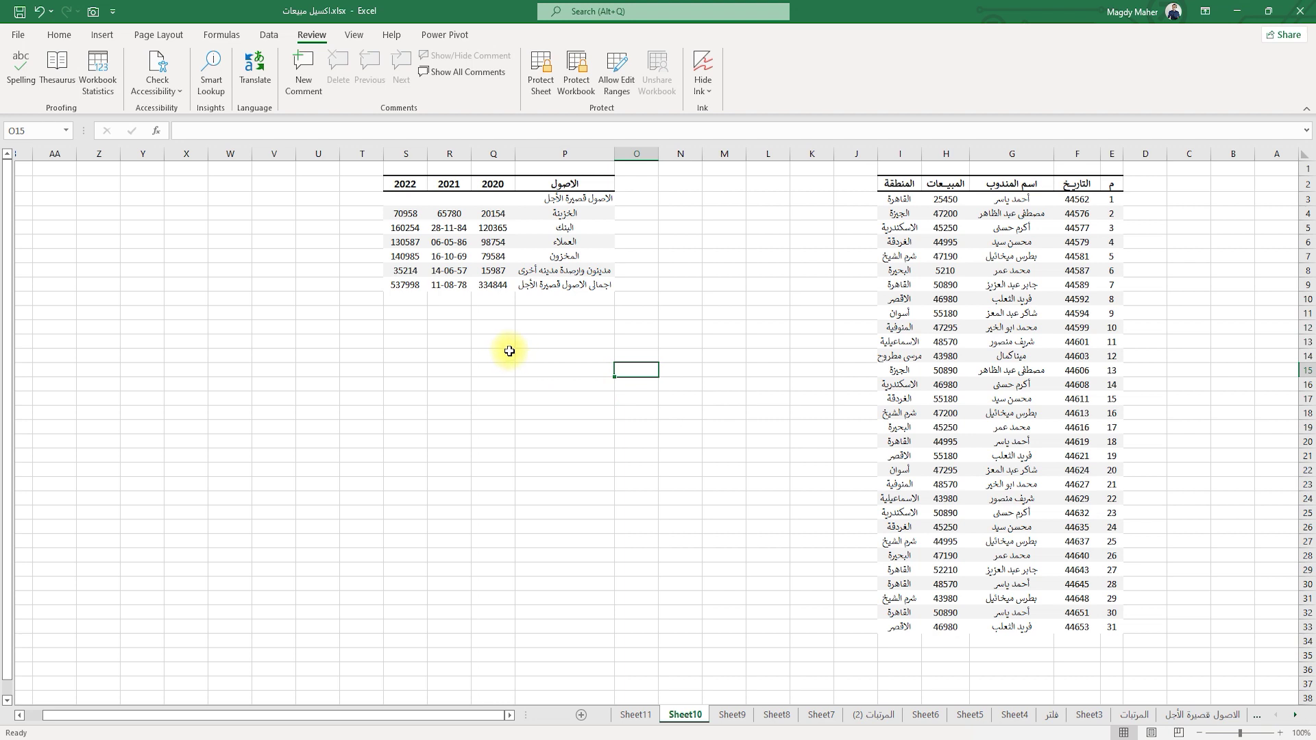
{"action": "left_click_drag", "start_coordinate": [501, 214], "coordinate": [492, 284]}
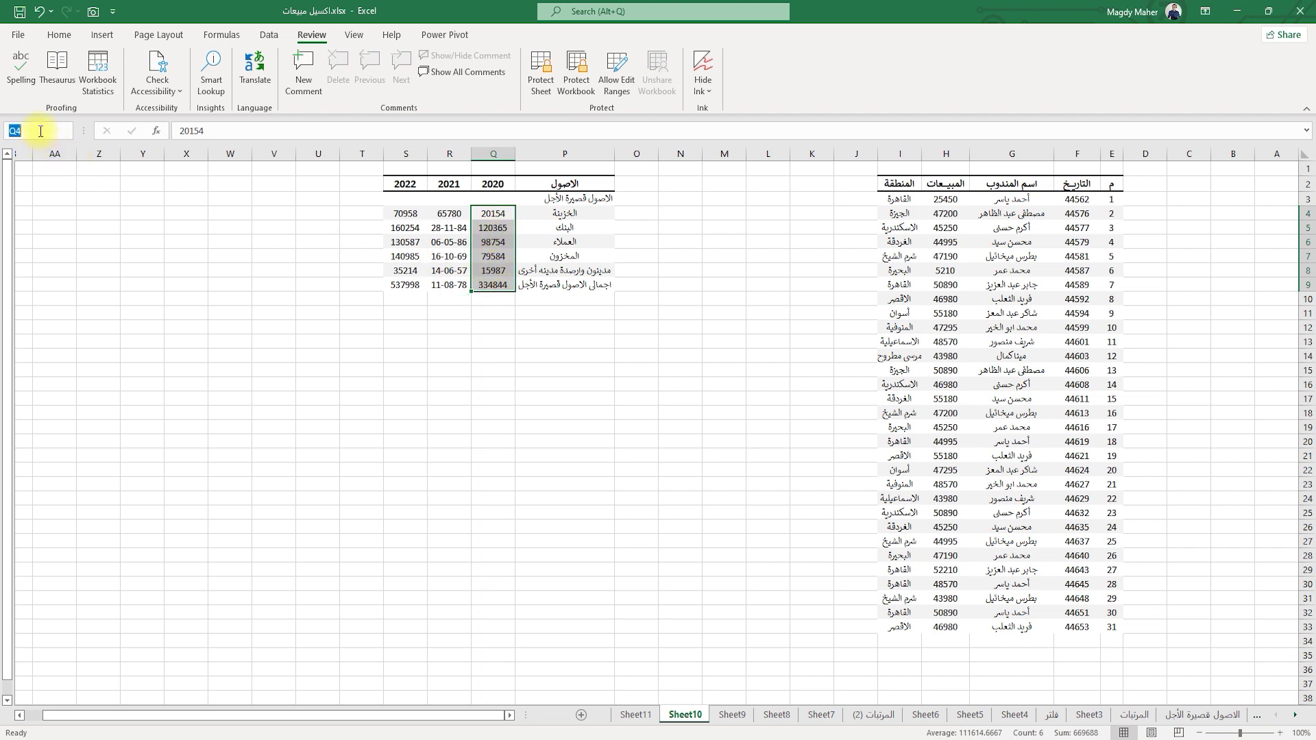
Name Q4:Q9 مبيعات2020 in the Name Box, then verify it by choosing it from the dropdown.
{"action": "type", "text": "مبيعات"}
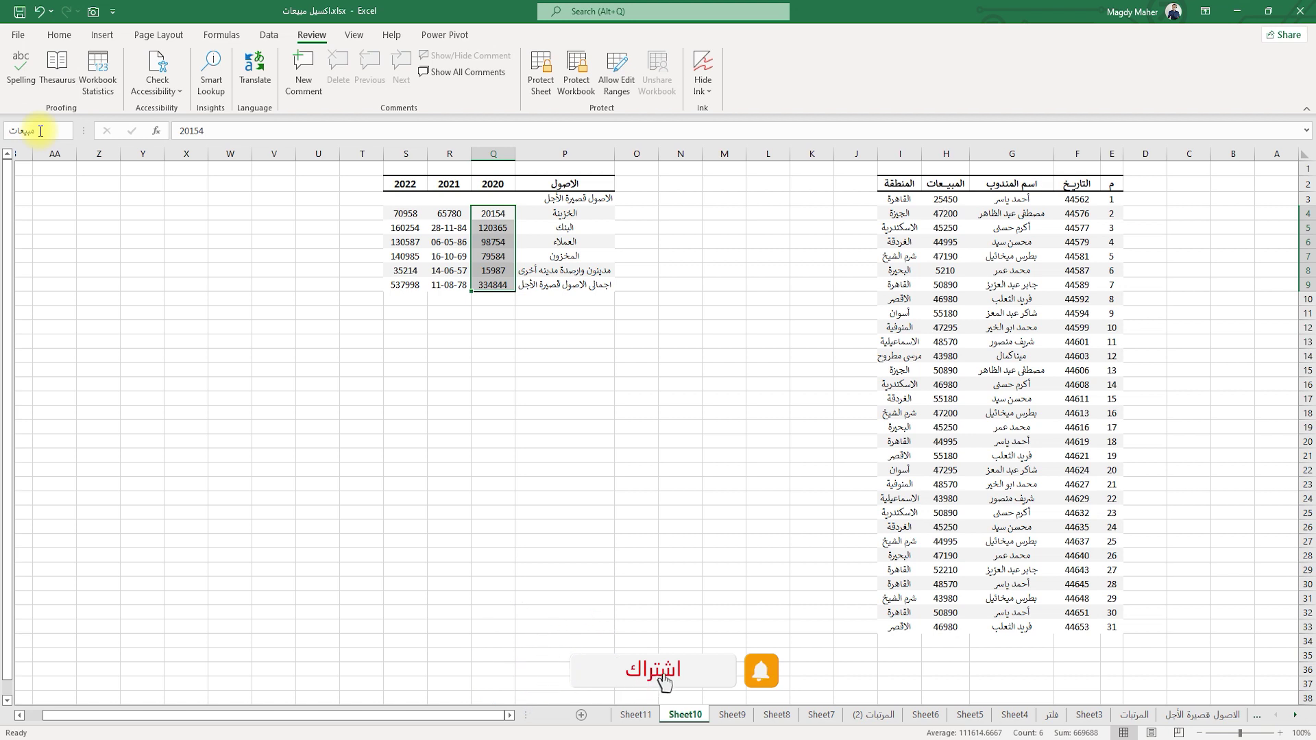
{"action": "type", "text": "2020"}
{"action": "key", "text": "Return"}
{"action": "left_click", "coordinate": [311, 240]}
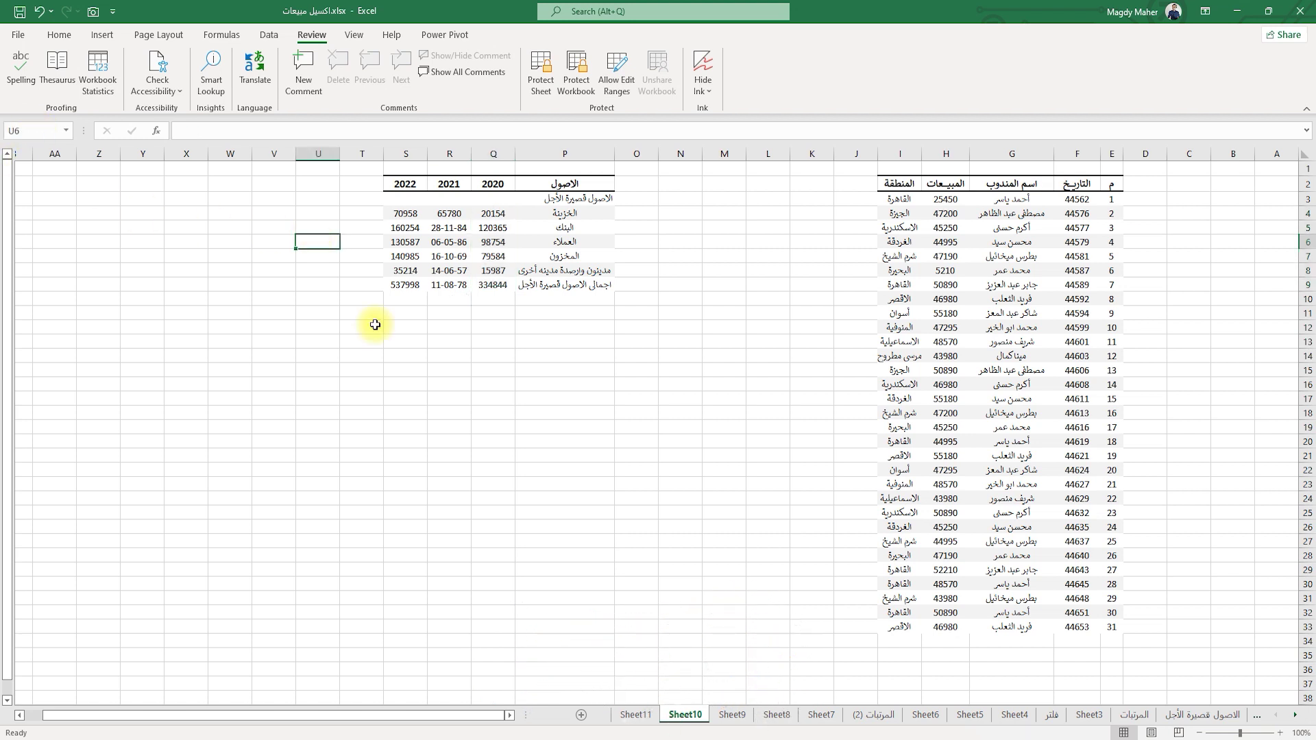
{"action": "left_click", "coordinate": [65, 131]}
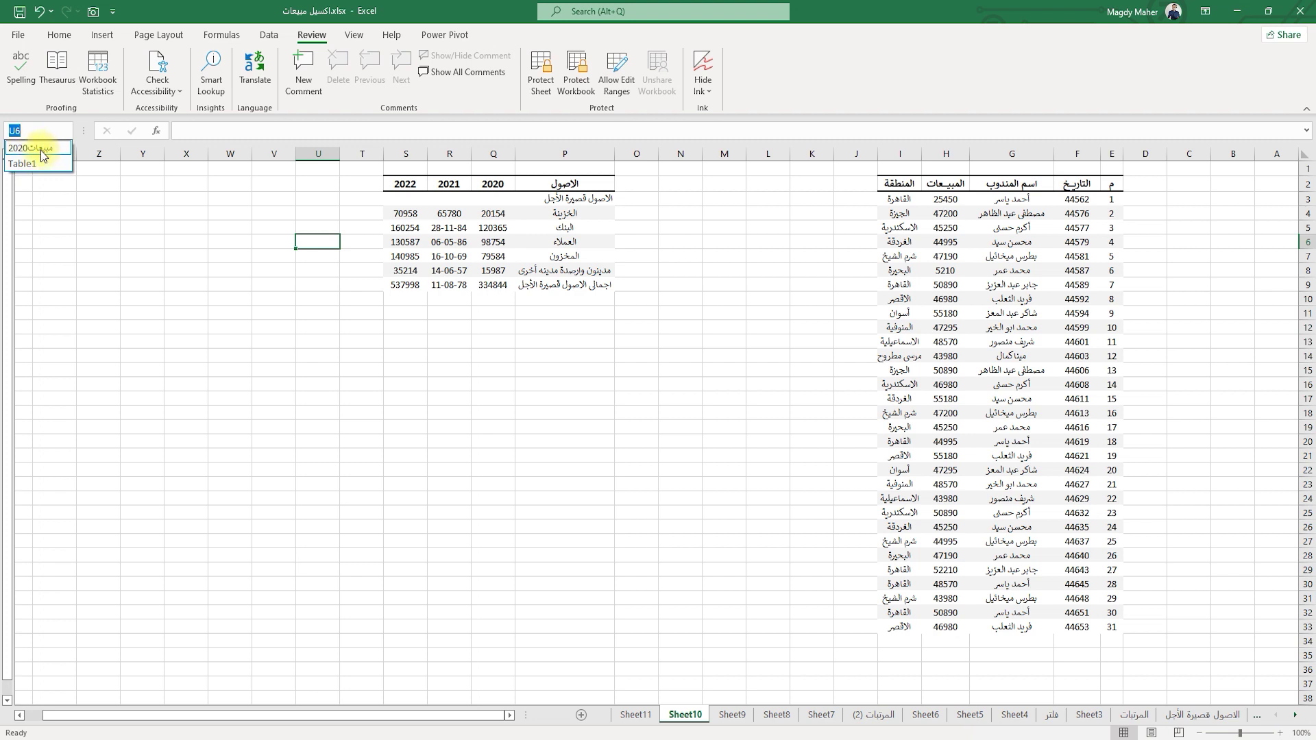
{"action": "left_click", "coordinate": [40, 151]}
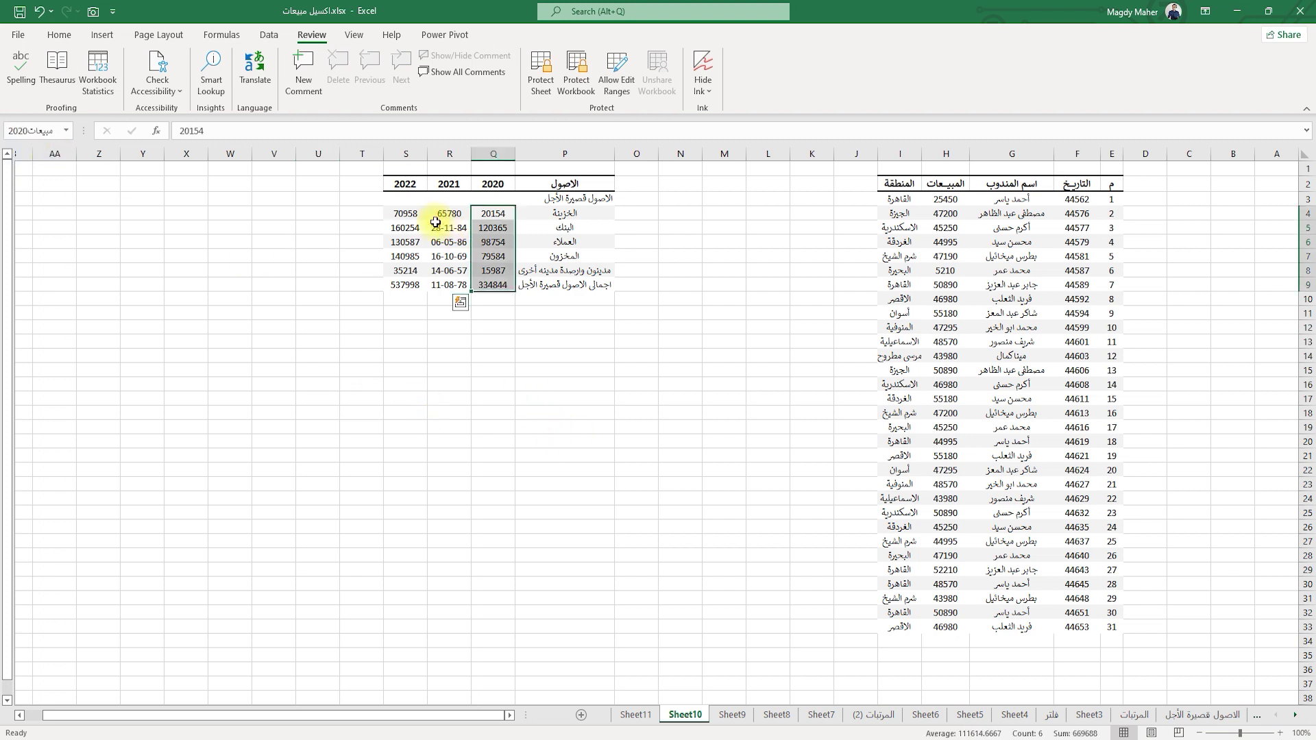
{"action": "left_click", "coordinate": [467, 372]}
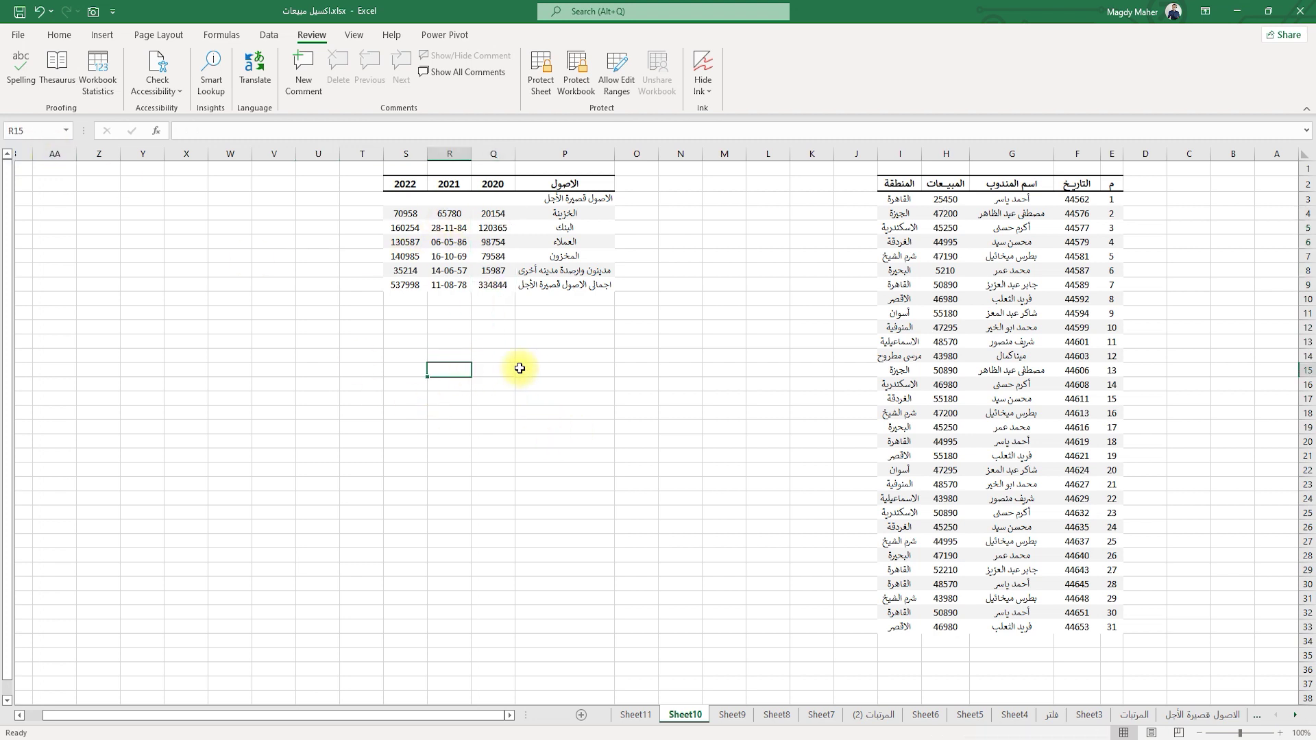
Enter =SUM(مبيعات2020) in R15 to total the named range.
{"action": "type", "text": "="}
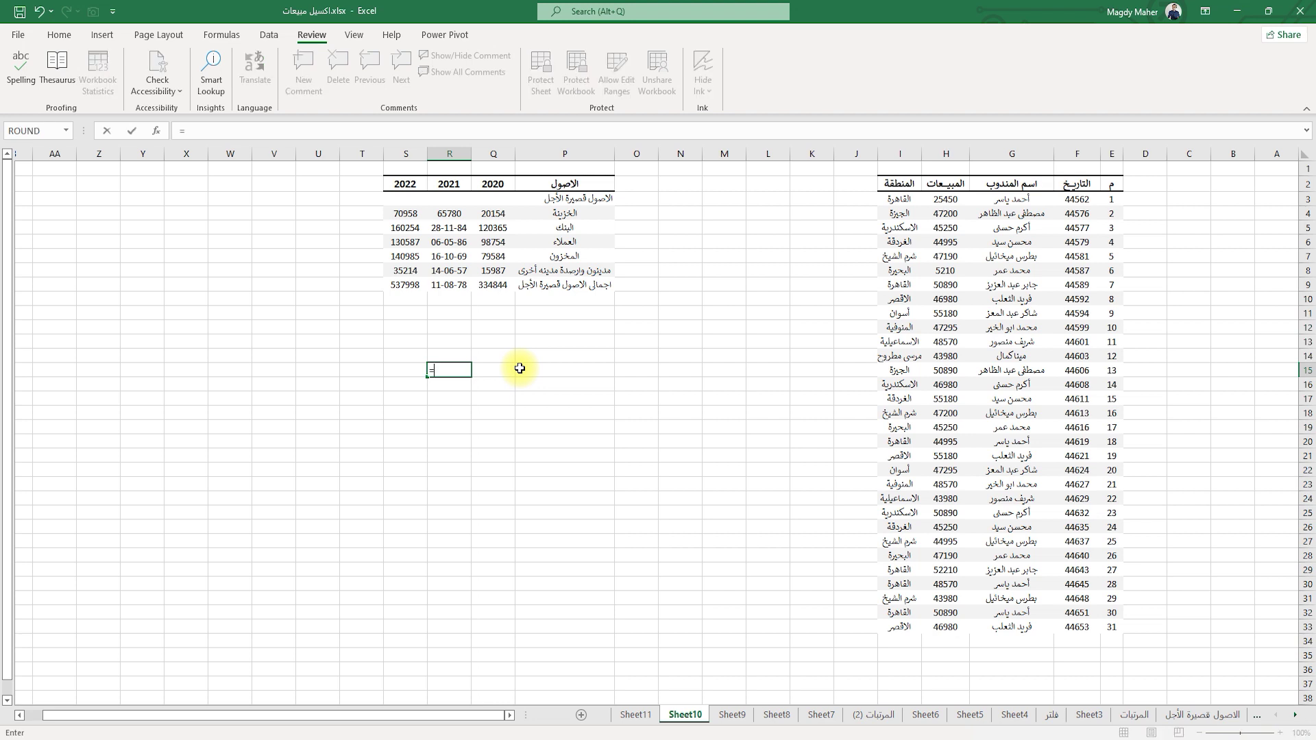
{"action": "type", "text": "sum"}
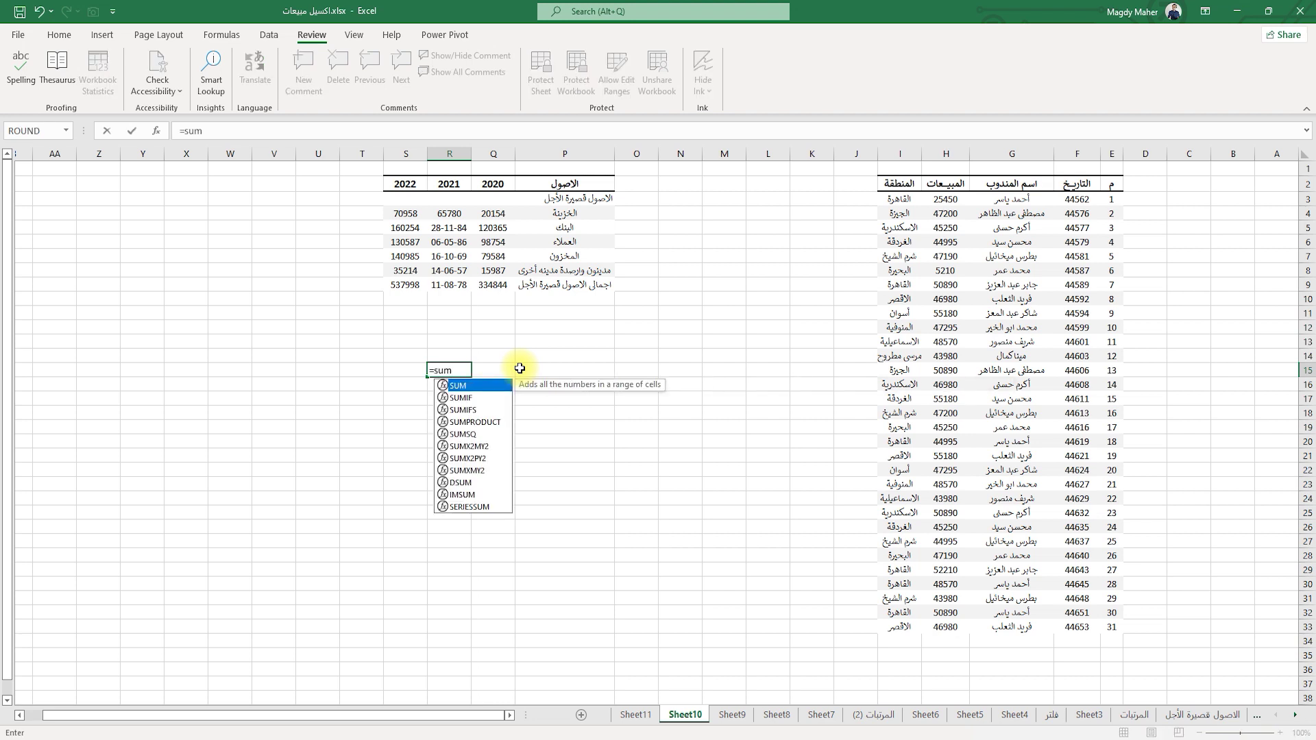
{"action": "key", "text": "Tab"}
{"action": "type", "text": "مبيع"}
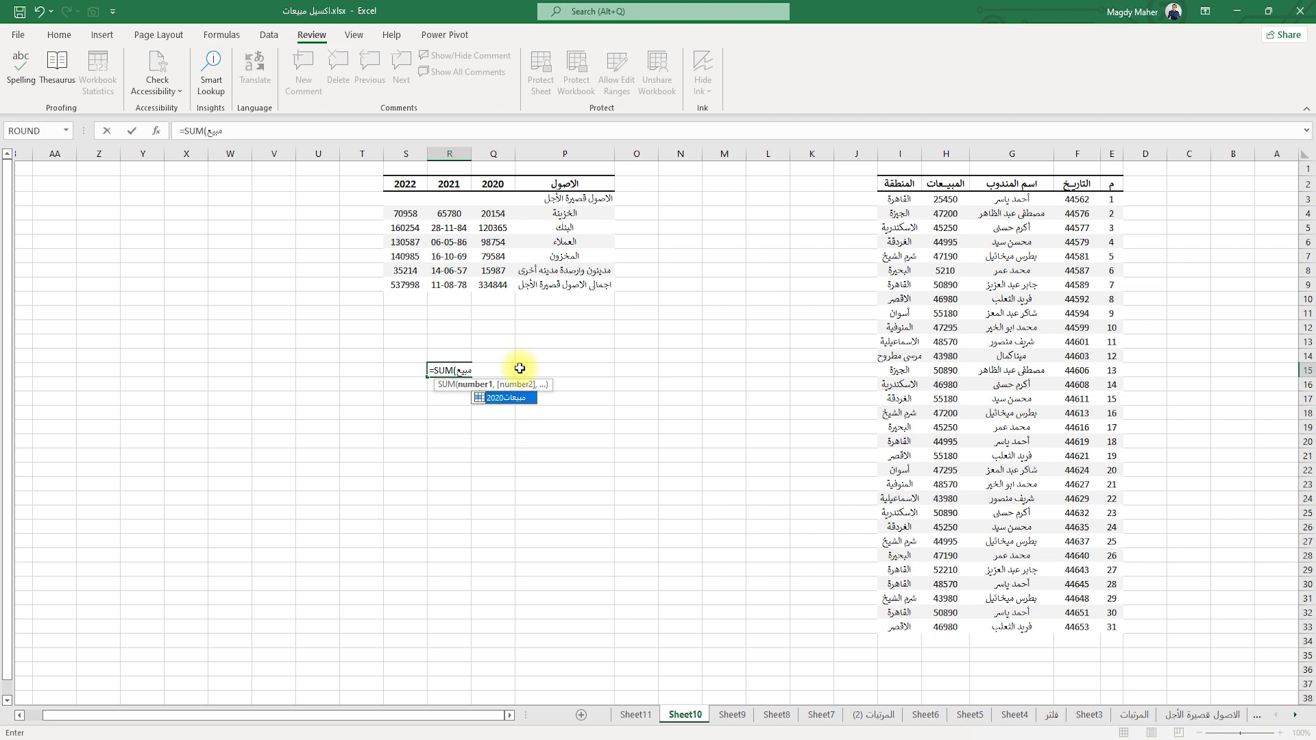
{"action": "double_click", "coordinate": [500, 398]}
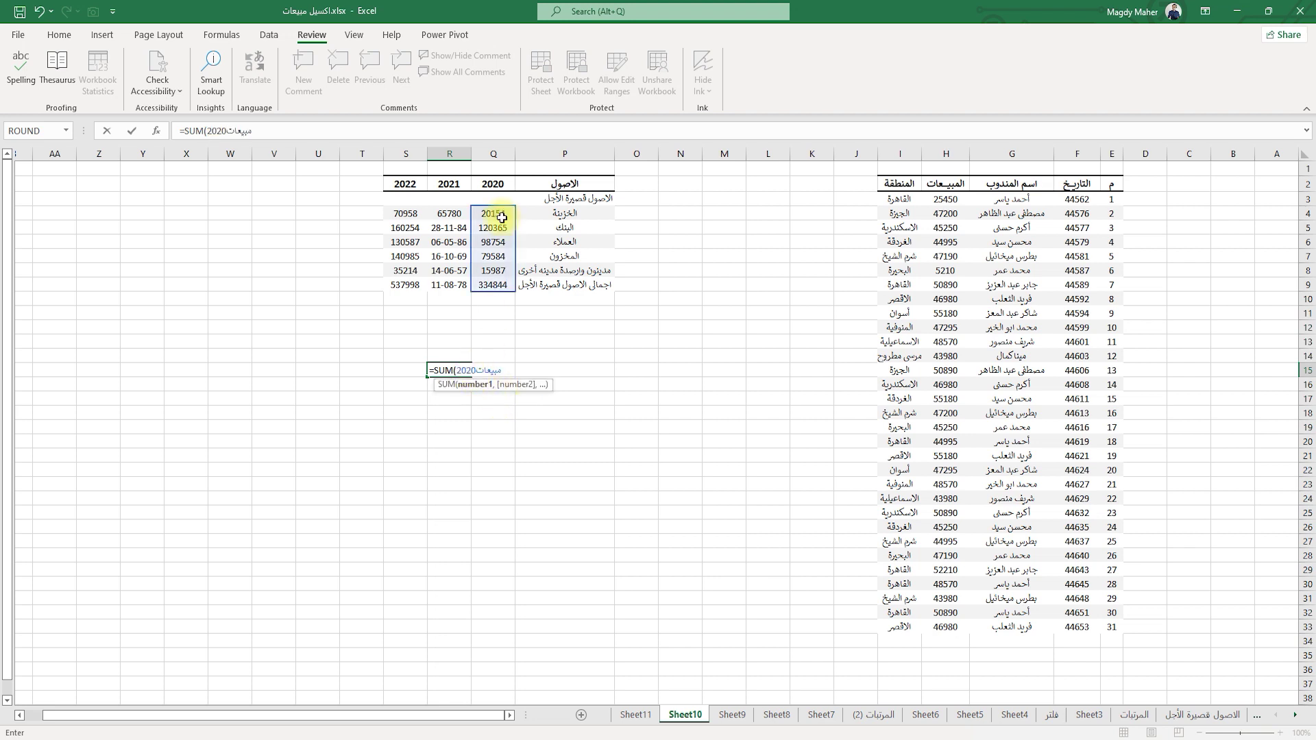
{"action": "key", "text": "Return"}
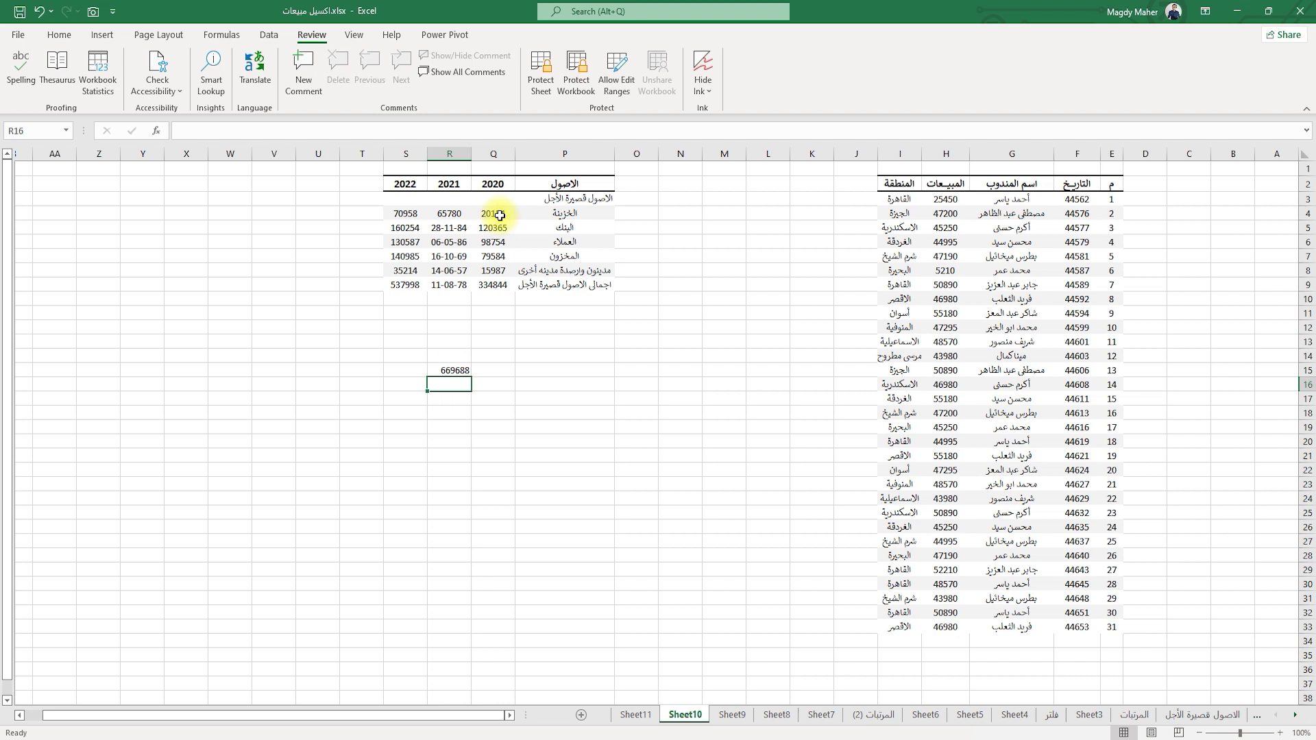
Compare R15 with the status-bar sum of Q4:Q9, then clear the selection.
{"action": "left_click_drag", "start_coordinate": [499, 215], "coordinate": [495, 283]}
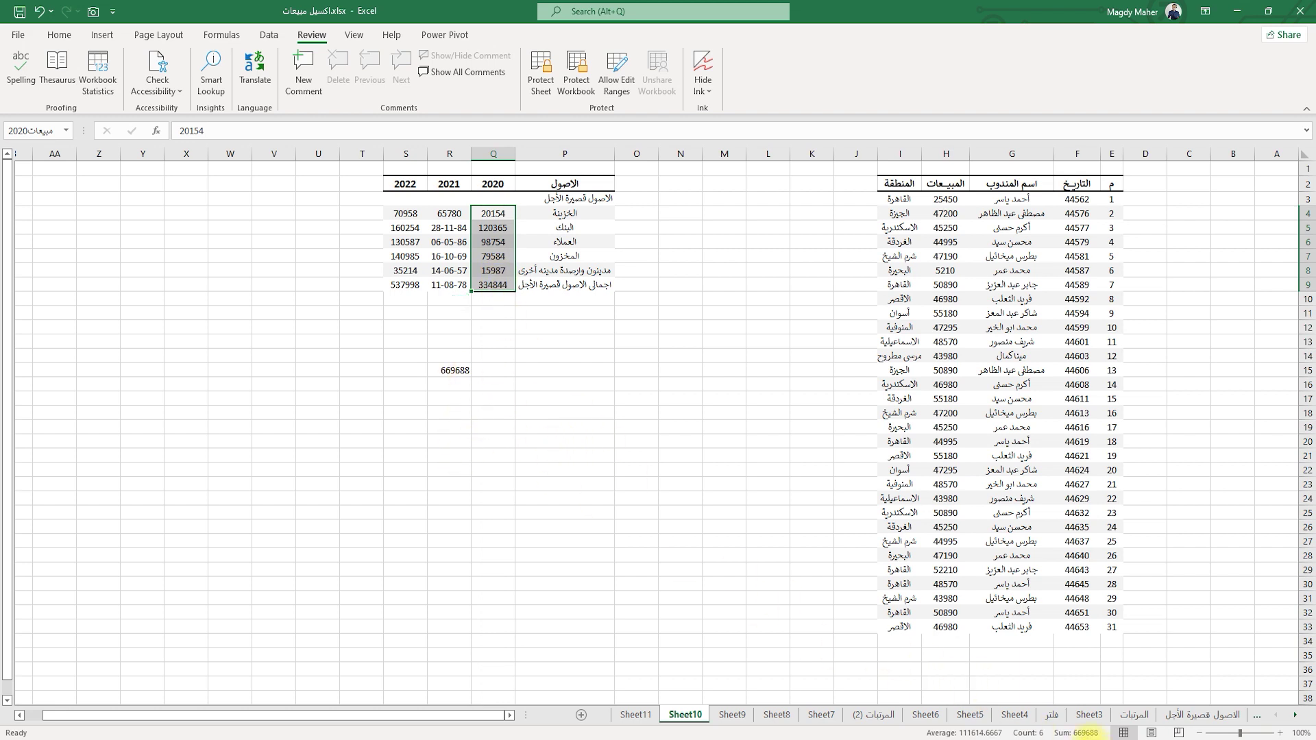
{"action": "left_click", "coordinate": [589, 382]}
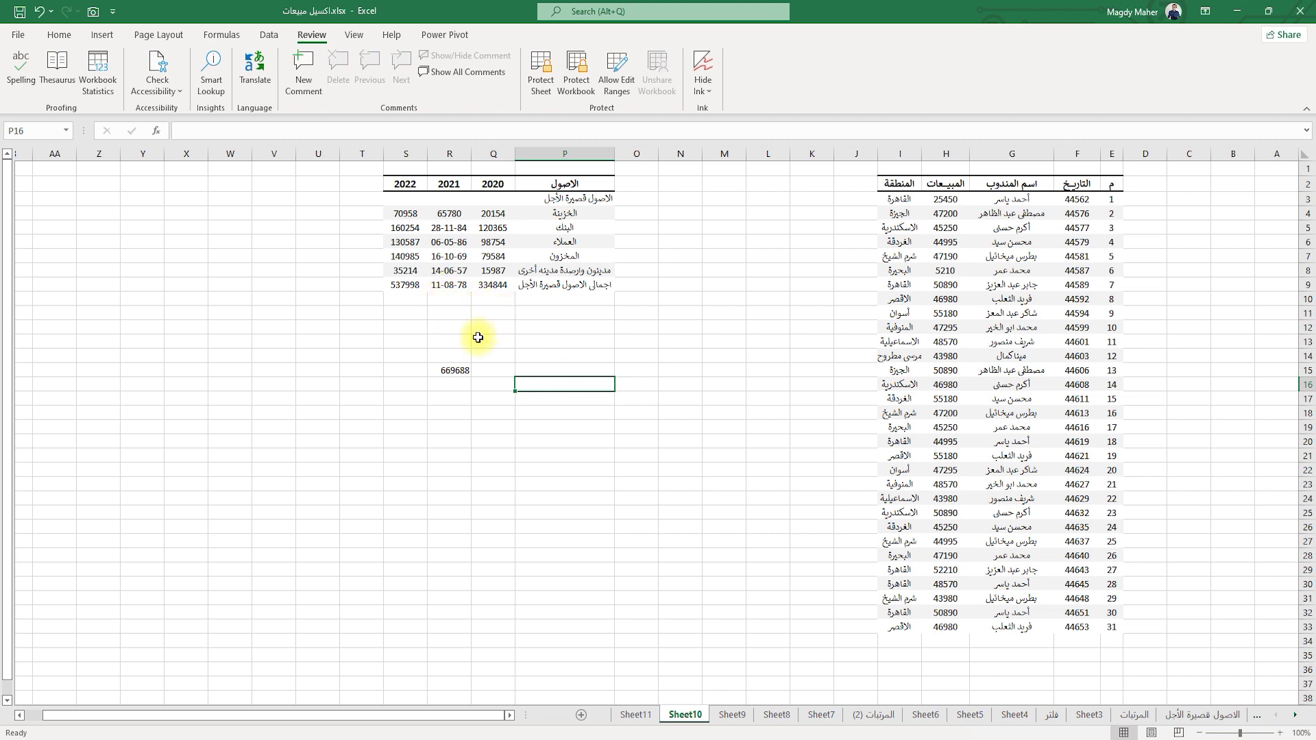
{"action": "left_click_drag", "start_coordinate": [393, 338], "coordinate": [552, 415]}
{"action": "left_click", "coordinate": [675, 327]}
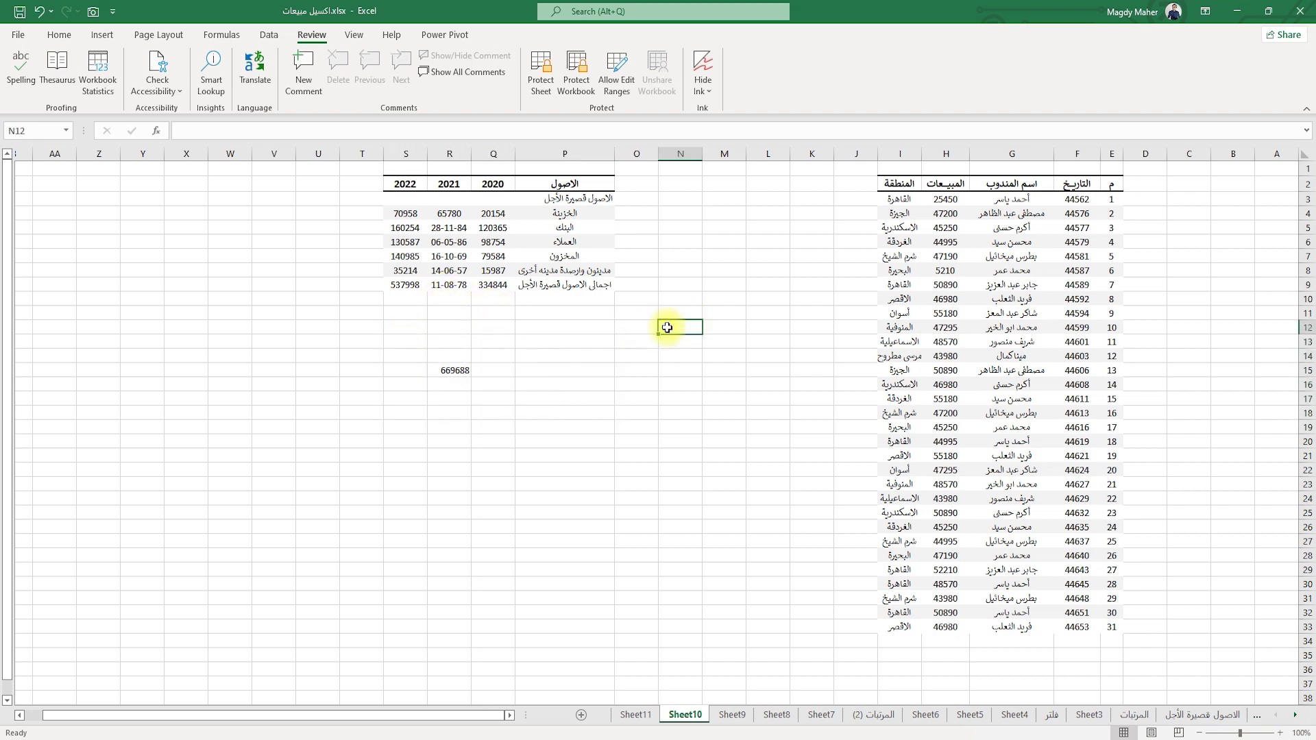
{"action": "left_click", "coordinate": [220, 36]}
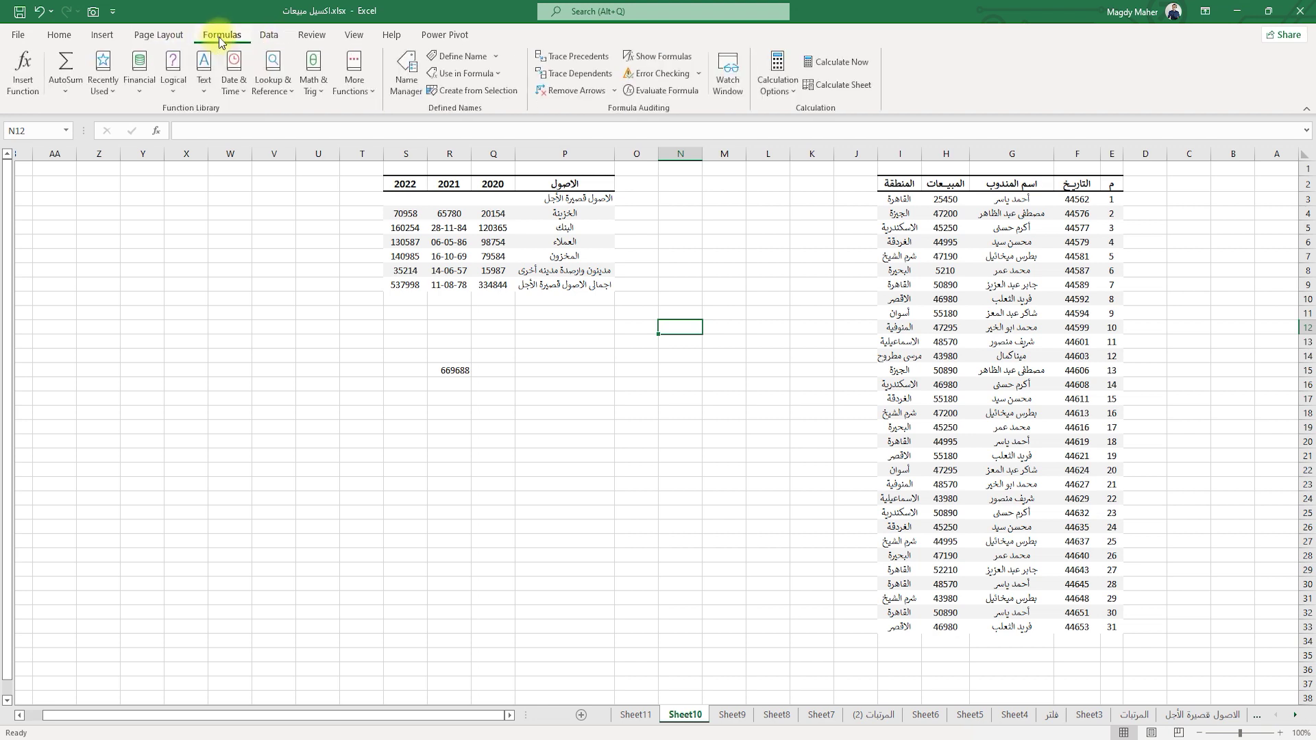
Delete the defined name مبيعات2020 in Name Manager, leaving only Table1.
{"action": "left_click", "coordinate": [406, 99]}
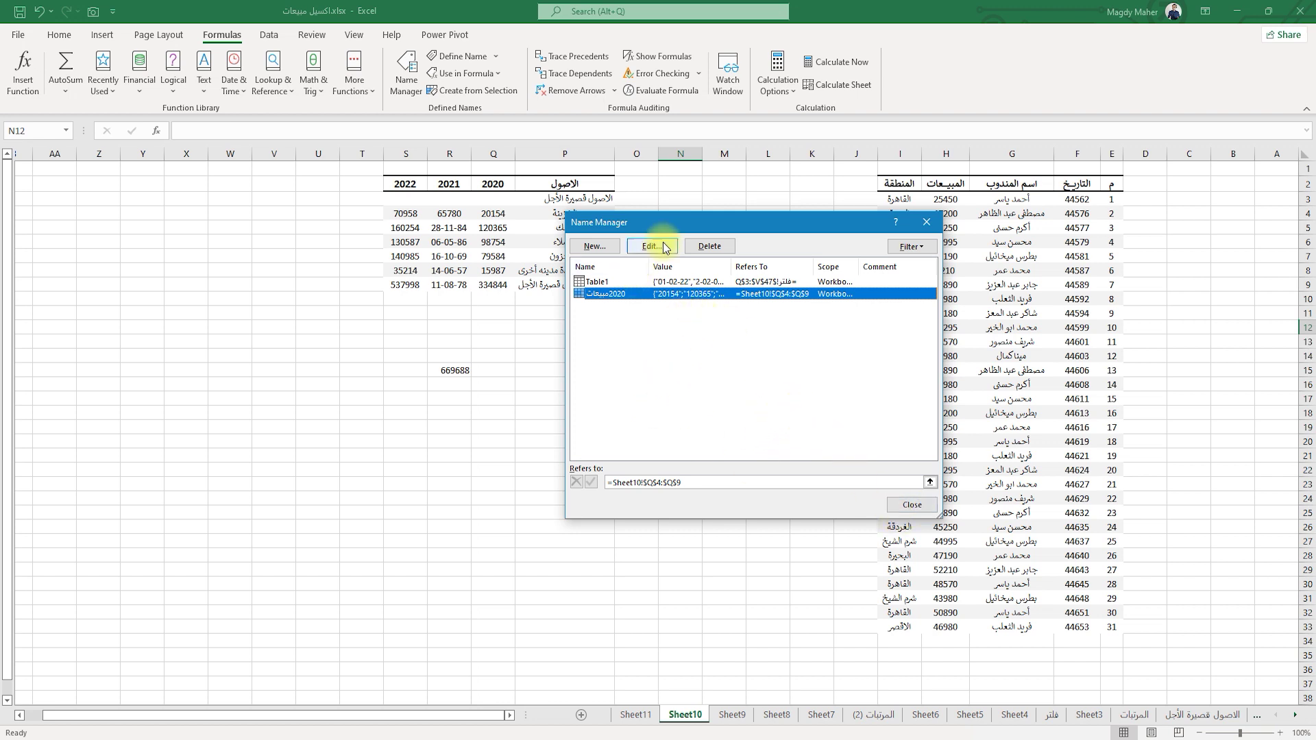
{"action": "left_click", "coordinate": [710, 247]}
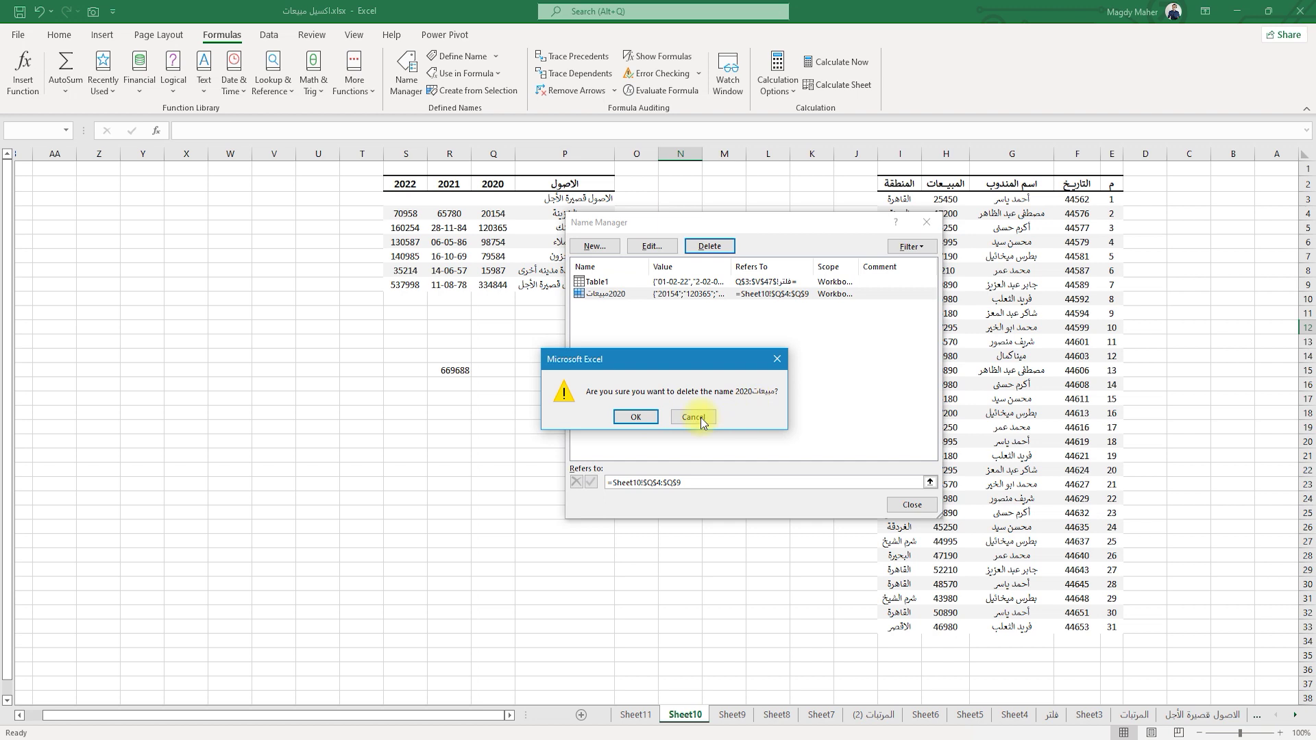
{"action": "left_click", "coordinate": [632, 418]}
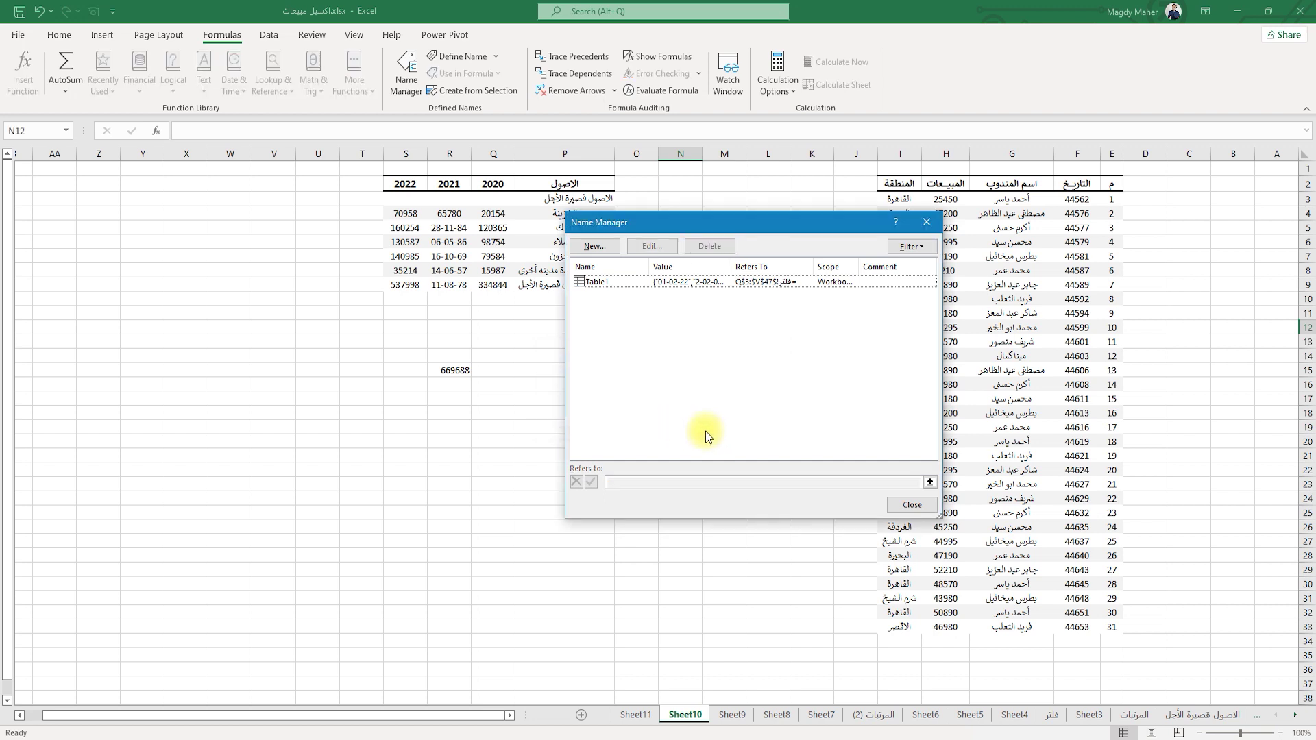
{"action": "left_click", "coordinate": [911, 505]}
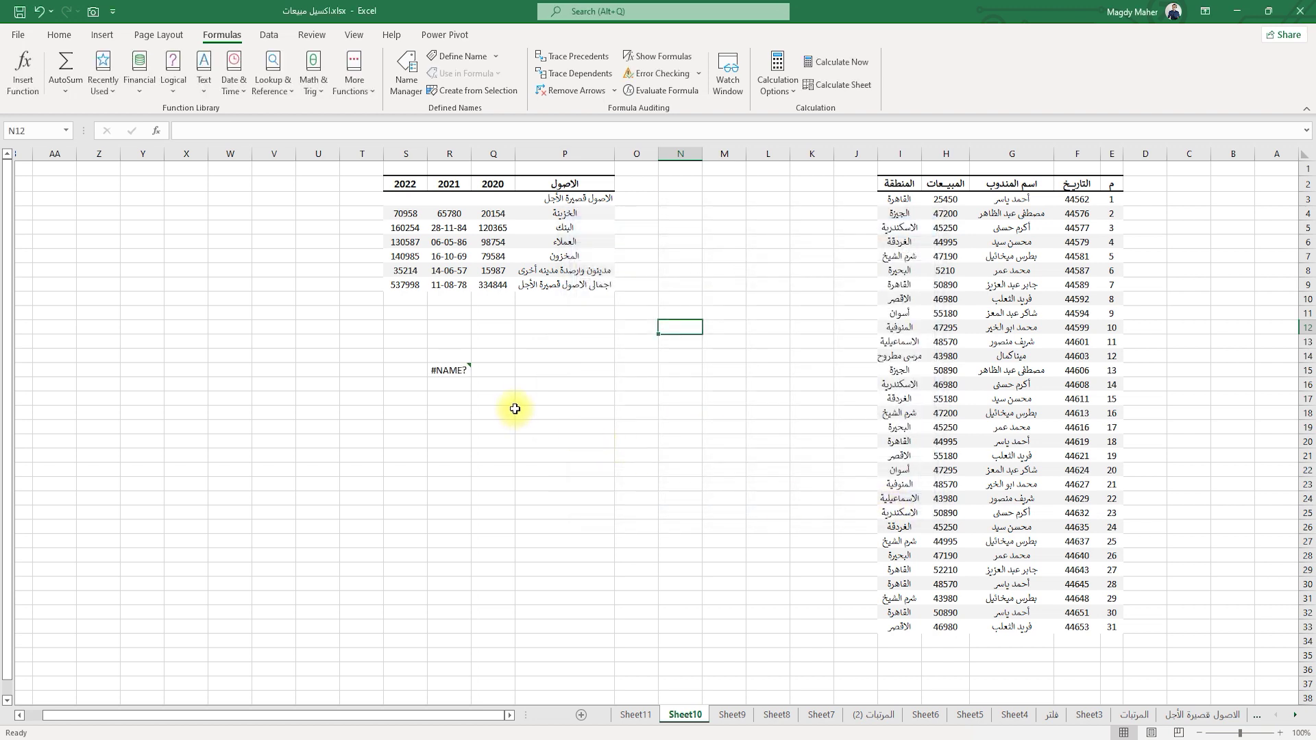
Clear the #NAME? formula from cell R15.
{"action": "left_click", "coordinate": [444, 371]}
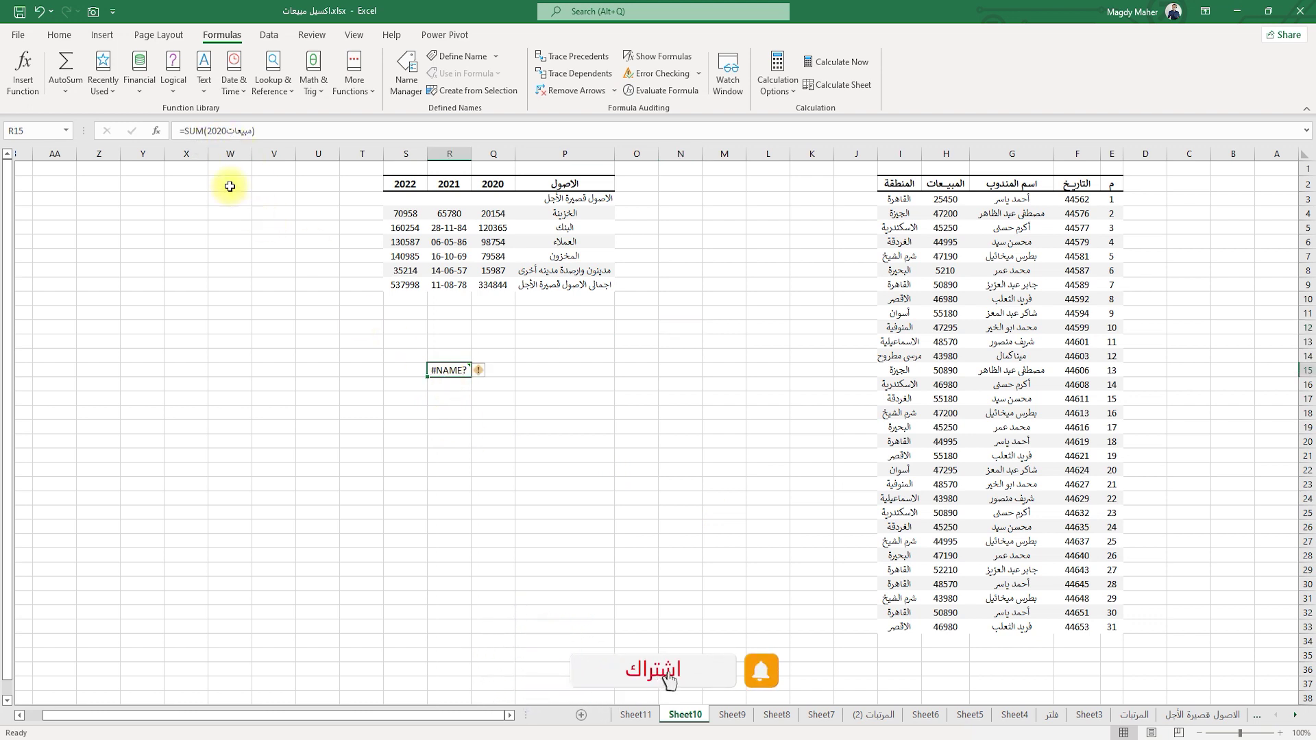
{"action": "left_click_drag", "start_coordinate": [505, 339], "coordinate": [391, 409]}
{"action": "key", "text": "Delete"}
{"action": "left_click", "coordinate": [229, 313]}
Confirm the Name Box lists only Table1, then select the assets table P2:S9.
{"action": "left_click", "coordinate": [67, 131]}
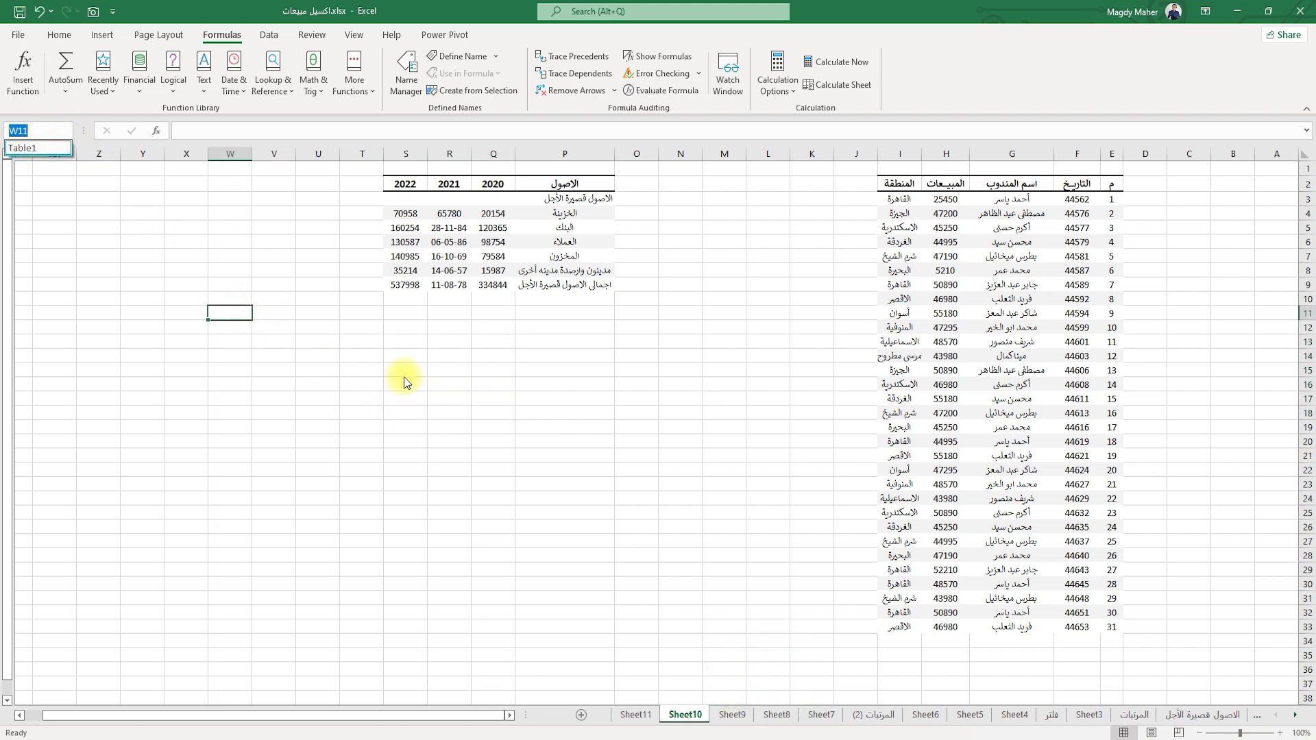
{"action": "key", "text": "Escape"}
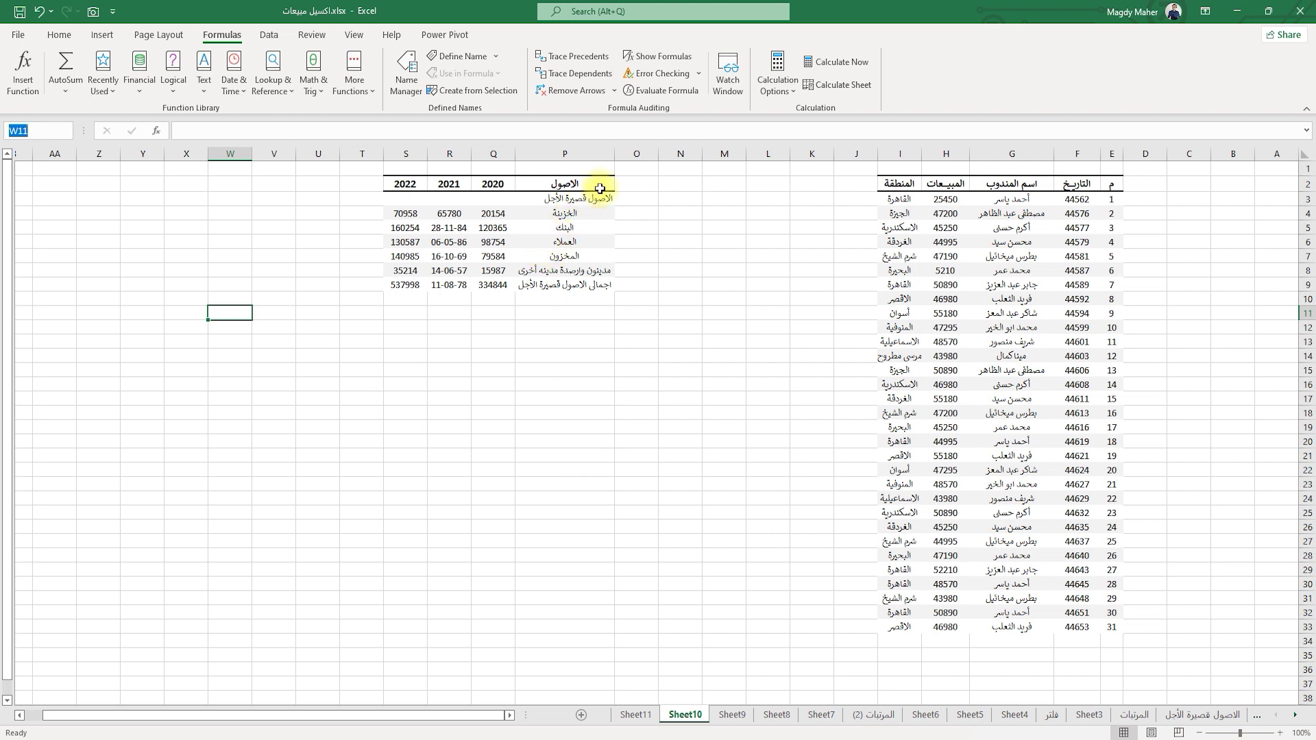
{"action": "left_click_drag", "start_coordinate": [588, 185], "coordinate": [449, 283]}
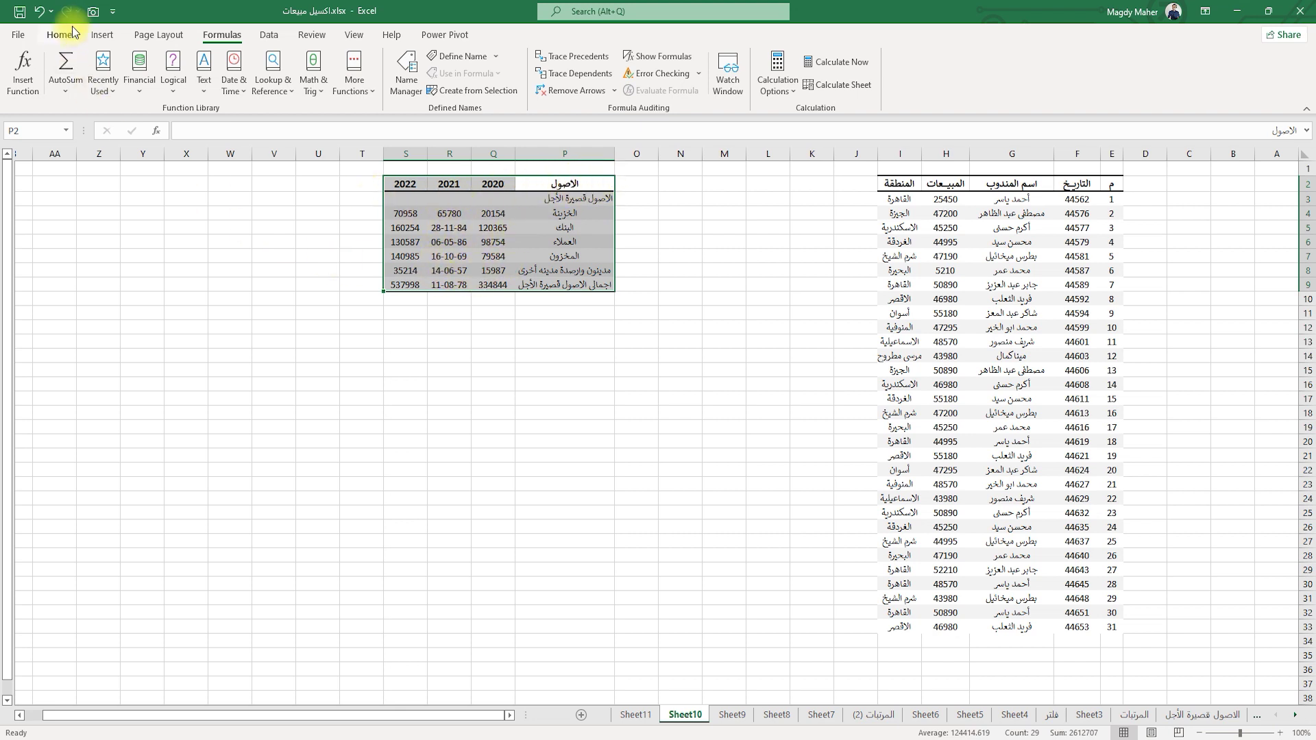
Paste a Camera linked picture of P2:S9 and move it beside the sales data.
{"action": "left_click", "coordinate": [93, 11]}
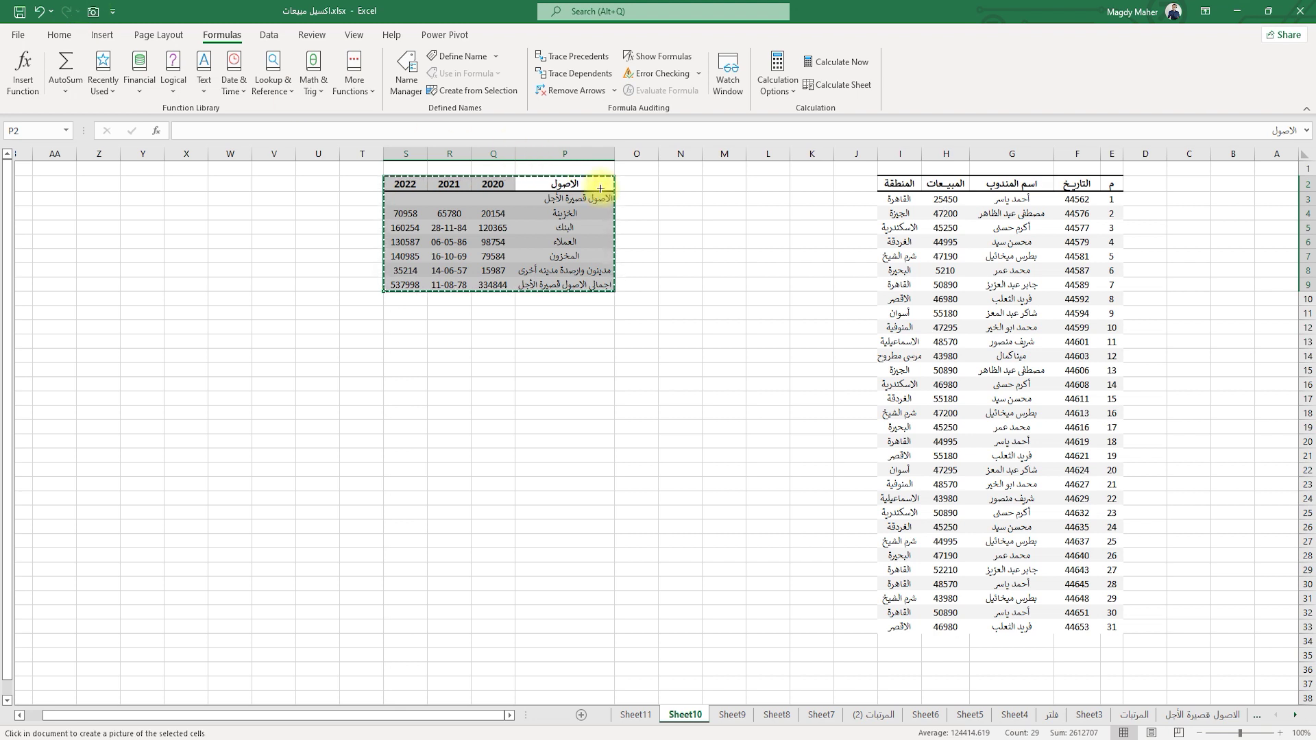
{"action": "mouse_move", "coordinate": [605, 177]}
{"action": "left_mouse_down"}
{"action": "mouse_move", "coordinate": [505, 225]}
{"action": "mouse_move", "coordinate": [390, 247]}
{"action": "mouse_move", "coordinate": [470, 249]}
{"action": "mouse_move", "coordinate": [508, 294]}
{"action": "mouse_move", "coordinate": [784, 315]}
{"action": "mouse_move", "coordinate": [884, 287]}
{"action": "mouse_move", "coordinate": [911, 301]}
{"action": "mouse_move", "coordinate": [801, 443]}
{"action": "left_mouse_up"}
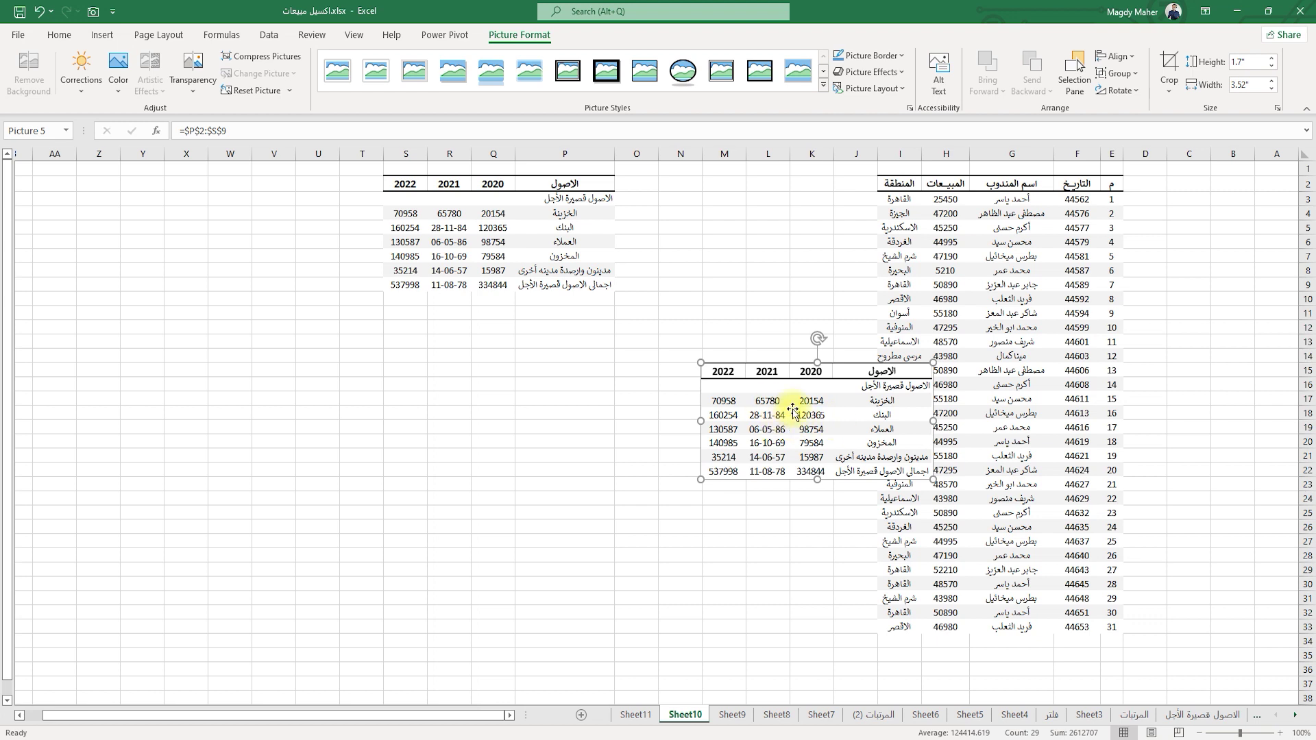
{"action": "left_click", "coordinate": [493, 227]}
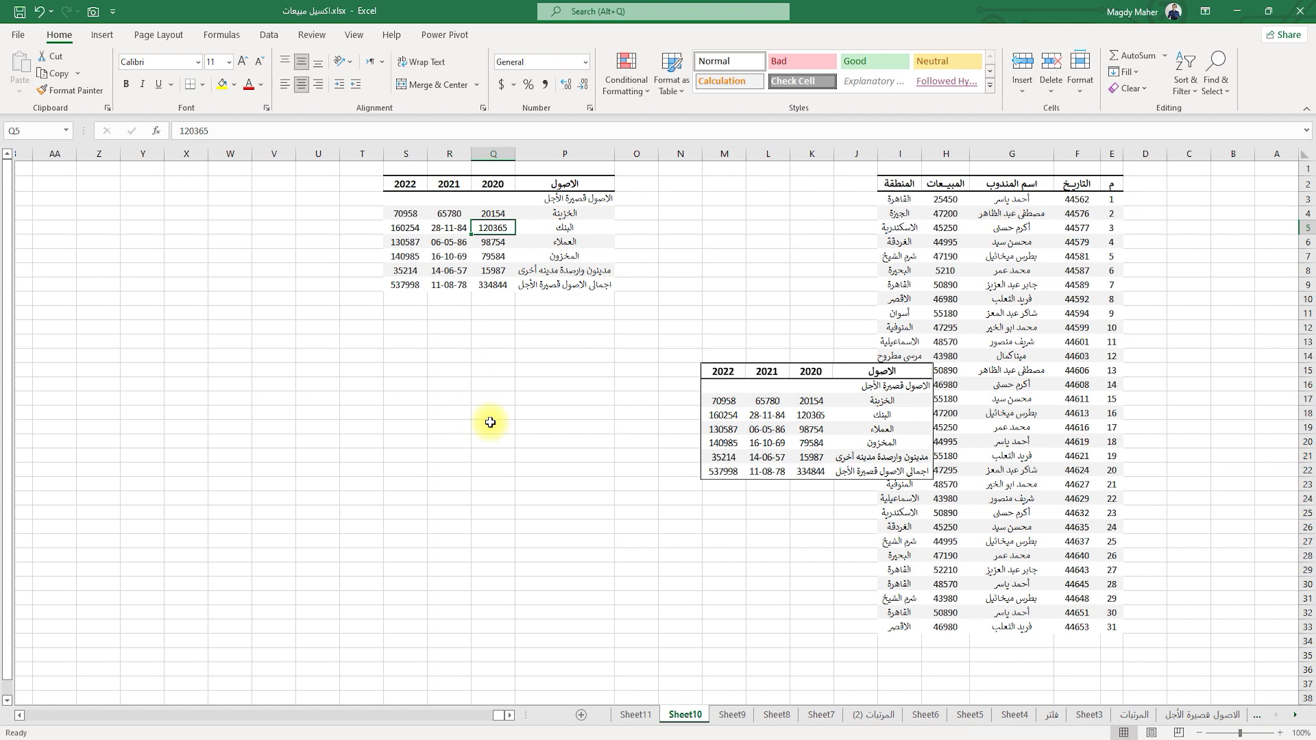
{"action": "left_click", "coordinate": [808, 426]}
{"action": "left_click_drag", "start_coordinate": [808, 427], "coordinate": [854, 446]}
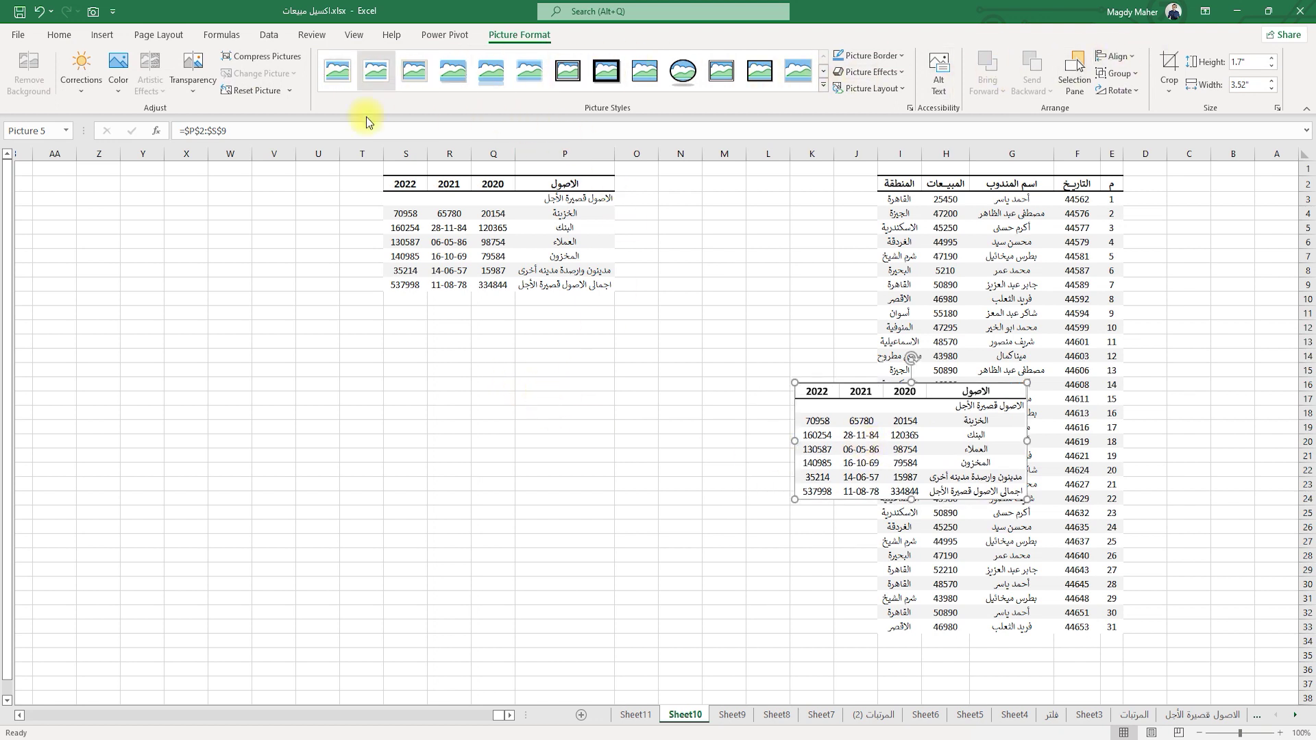
Change Q4 from 20154 to 2054 and check the linked picture shows the 316744 total.
{"action": "double_click", "coordinate": [495, 215]}
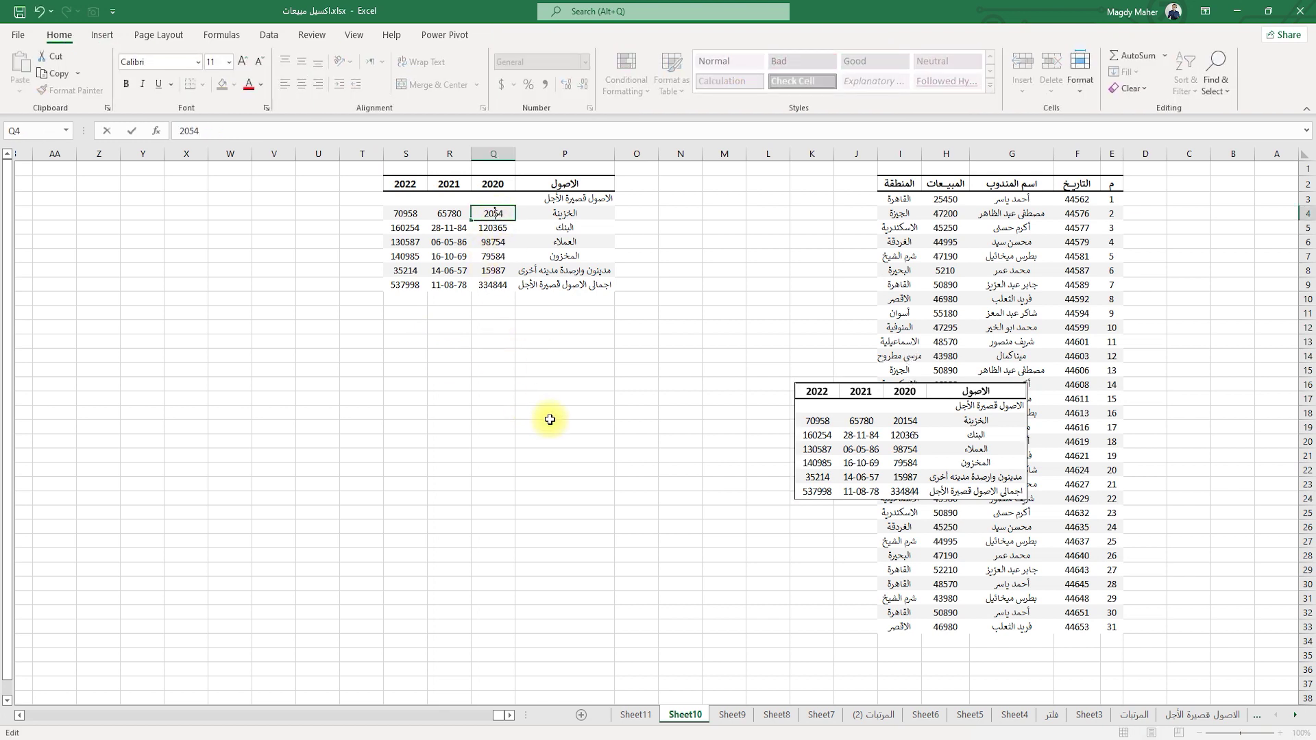
{"action": "key", "text": "Return"}
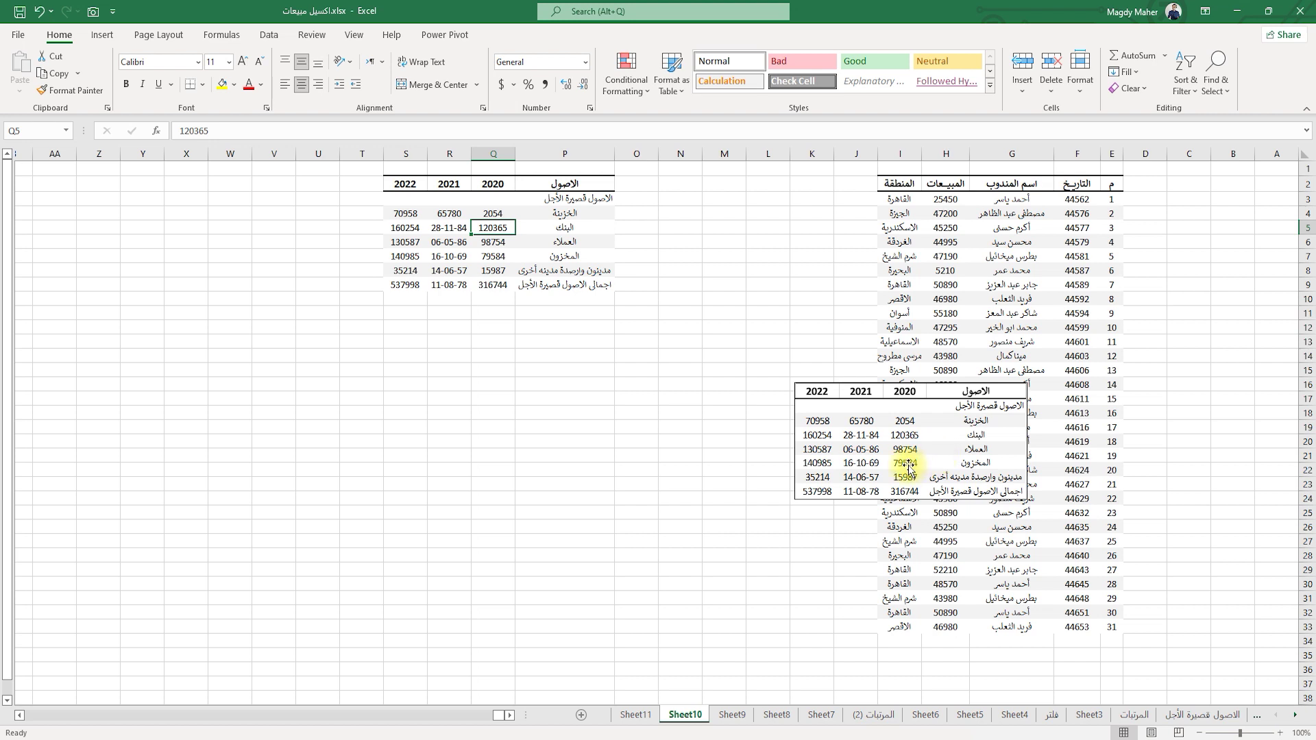
{"action": "left_click_drag", "start_coordinate": [910, 468], "coordinate": [189, 631]}
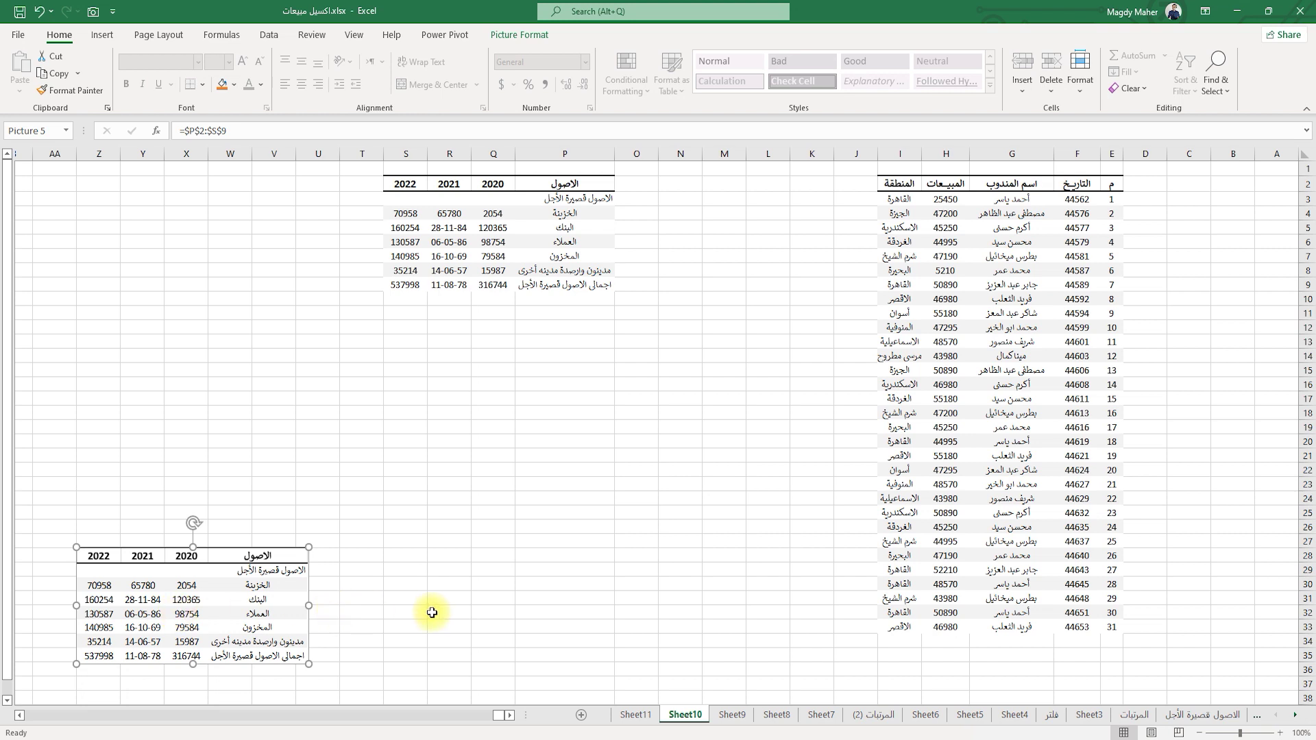
{"action": "left_click_drag", "start_coordinate": [220, 610], "coordinate": [966, 436]}
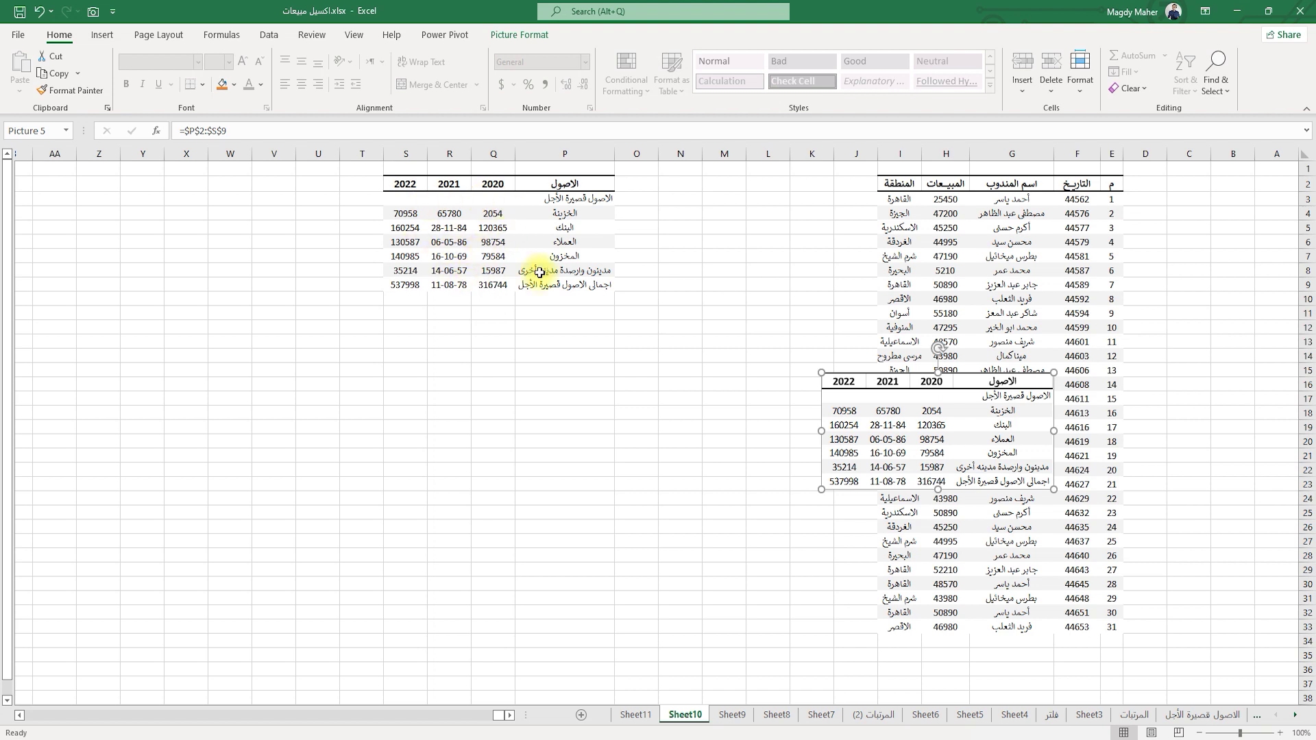
{"action": "left_click", "coordinate": [557, 214]}
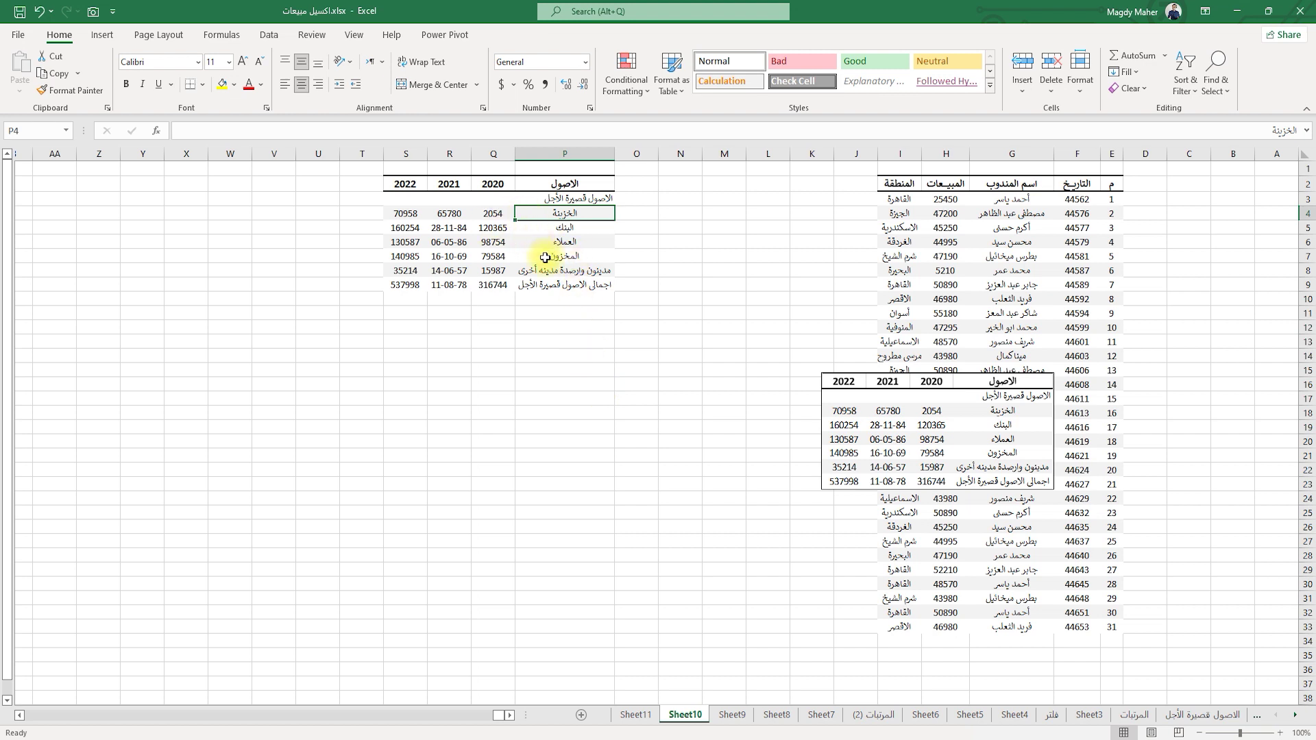
{"action": "left_click", "coordinate": [493, 213]}
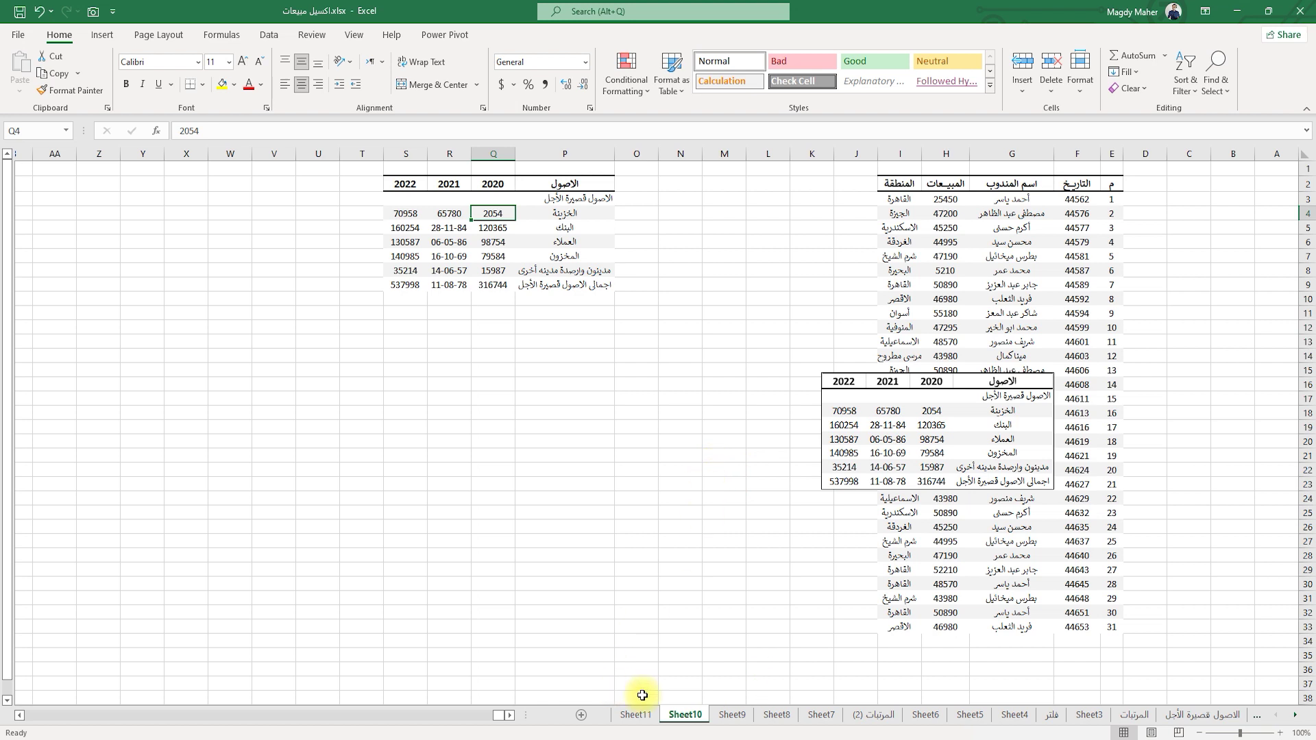
Switch to Sheet11 and select the first combined entry in cell F4.
{"action": "left_click", "coordinate": [636, 716]}
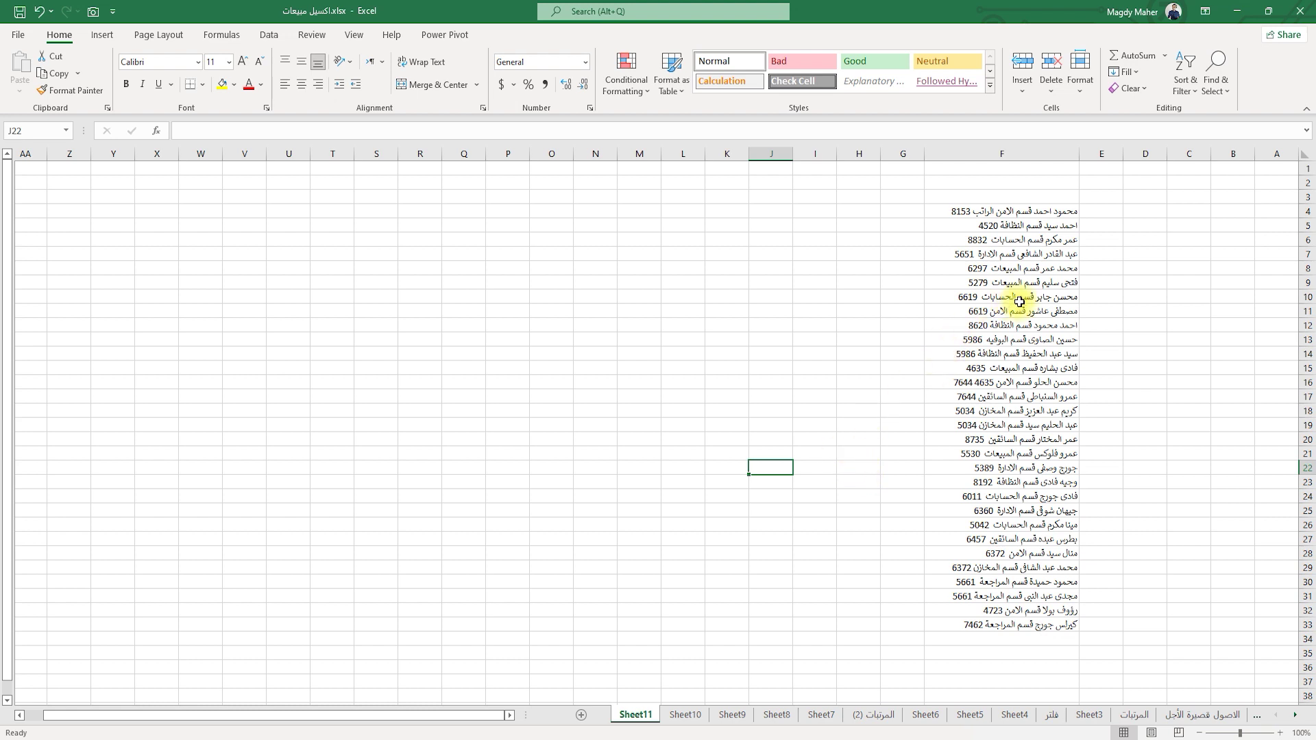
{"action": "left_click", "coordinate": [1025, 211]}
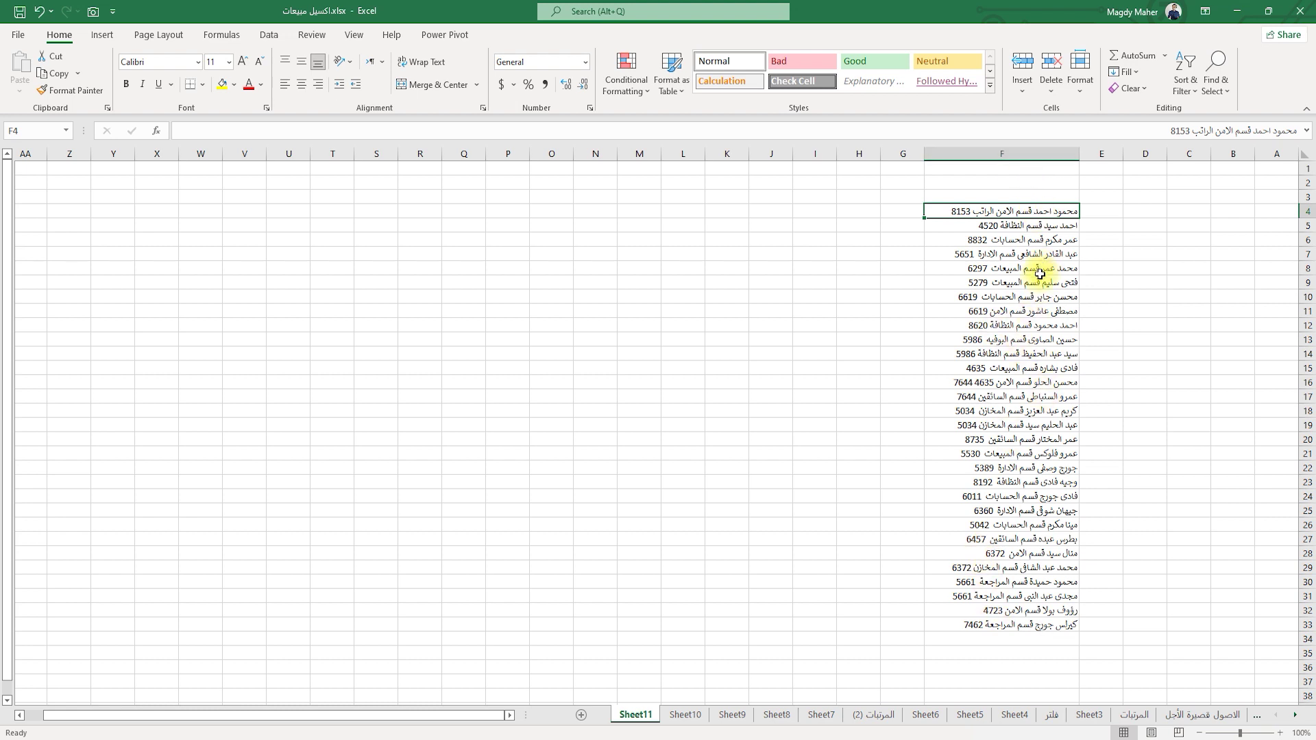
Type F4's employee name into G4 and Flash Fill the names down column G.
{"action": "double_click", "coordinate": [1036, 211]}
{"action": "double_click", "coordinate": [1042, 211]}
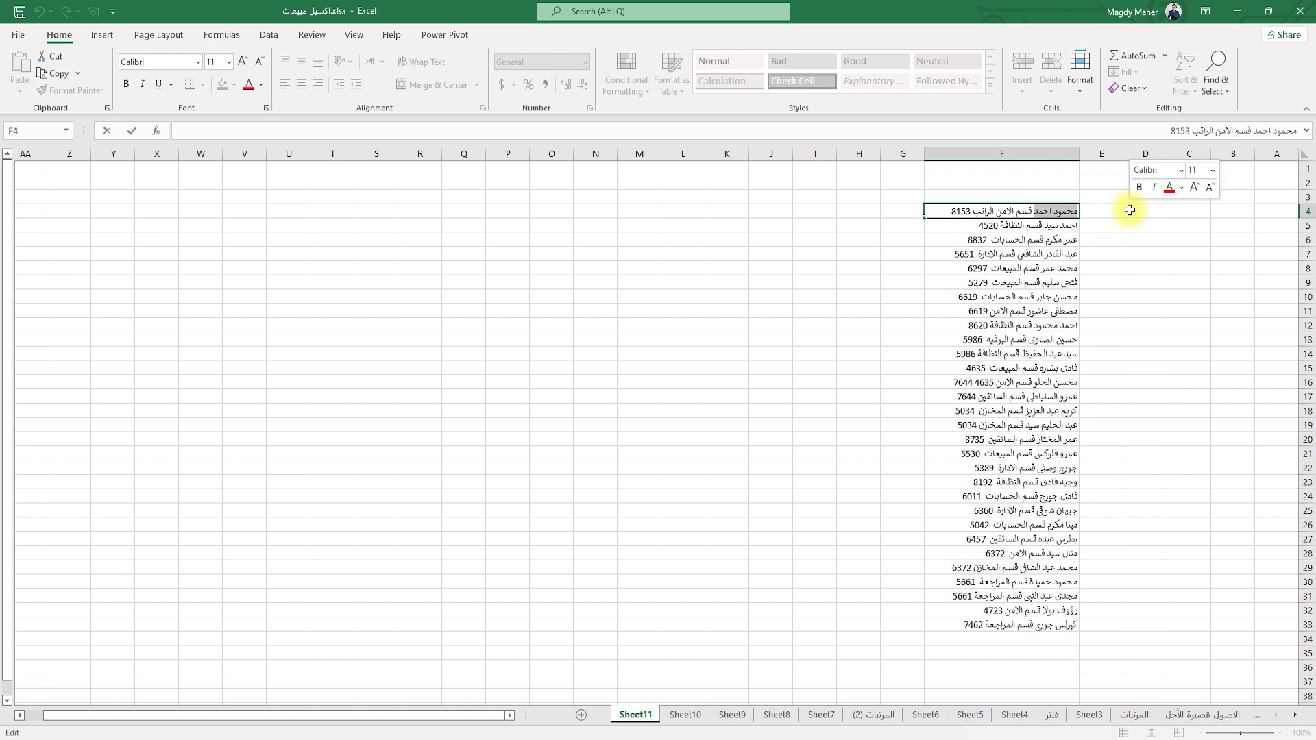
{"action": "left_click", "coordinate": [901, 212]}
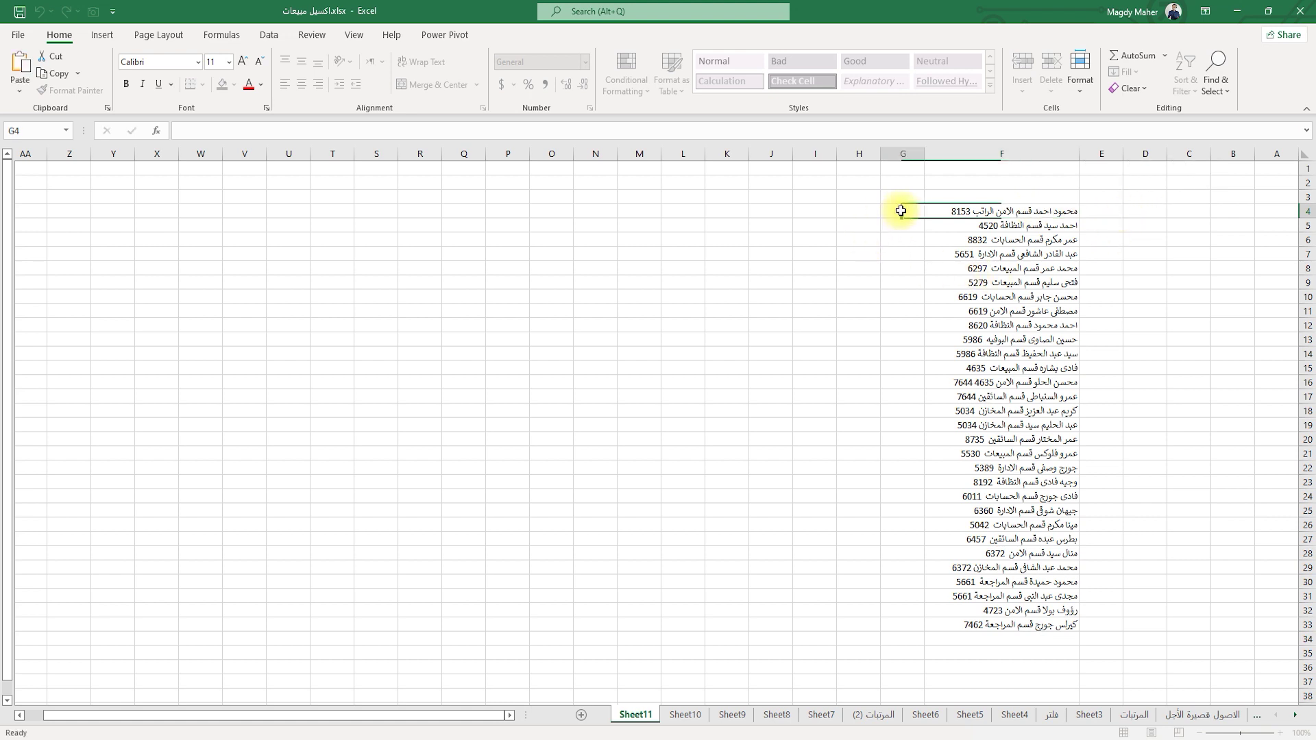
{"action": "key", "text": "Return"}
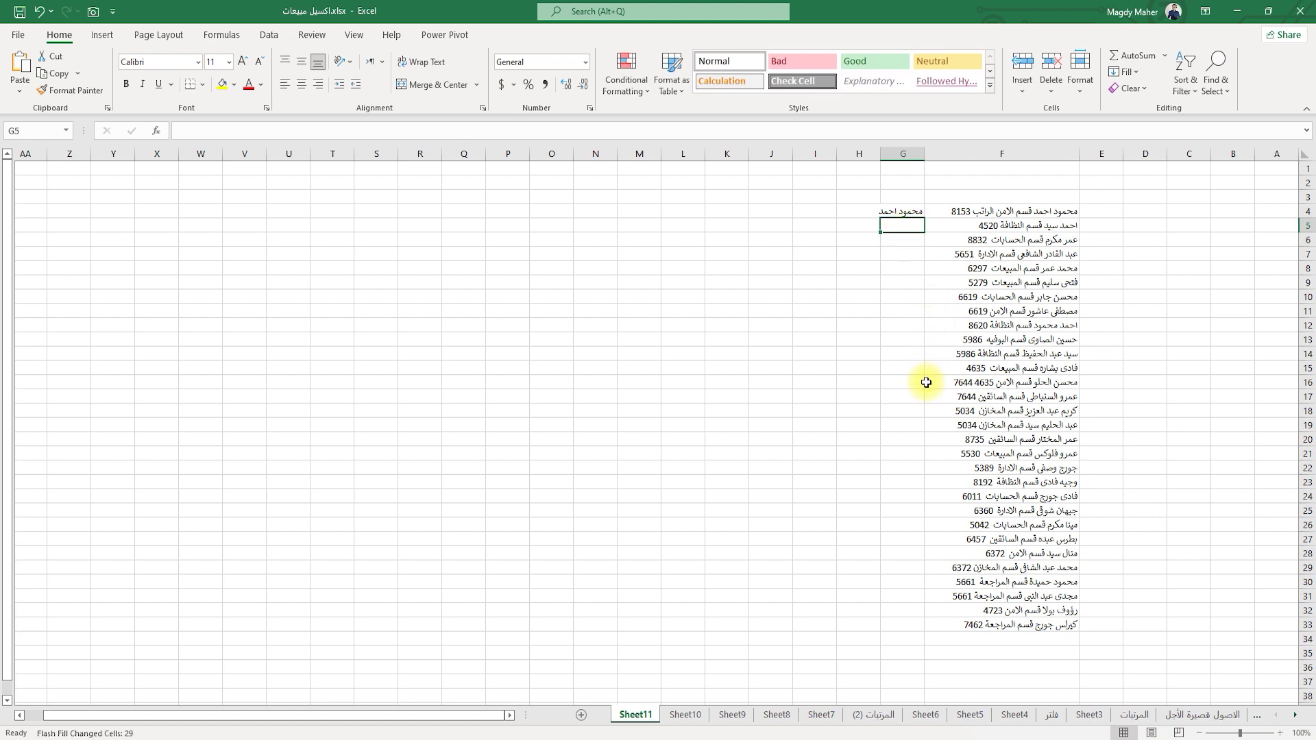
{"action": "key", "text": "ctrl+e"}
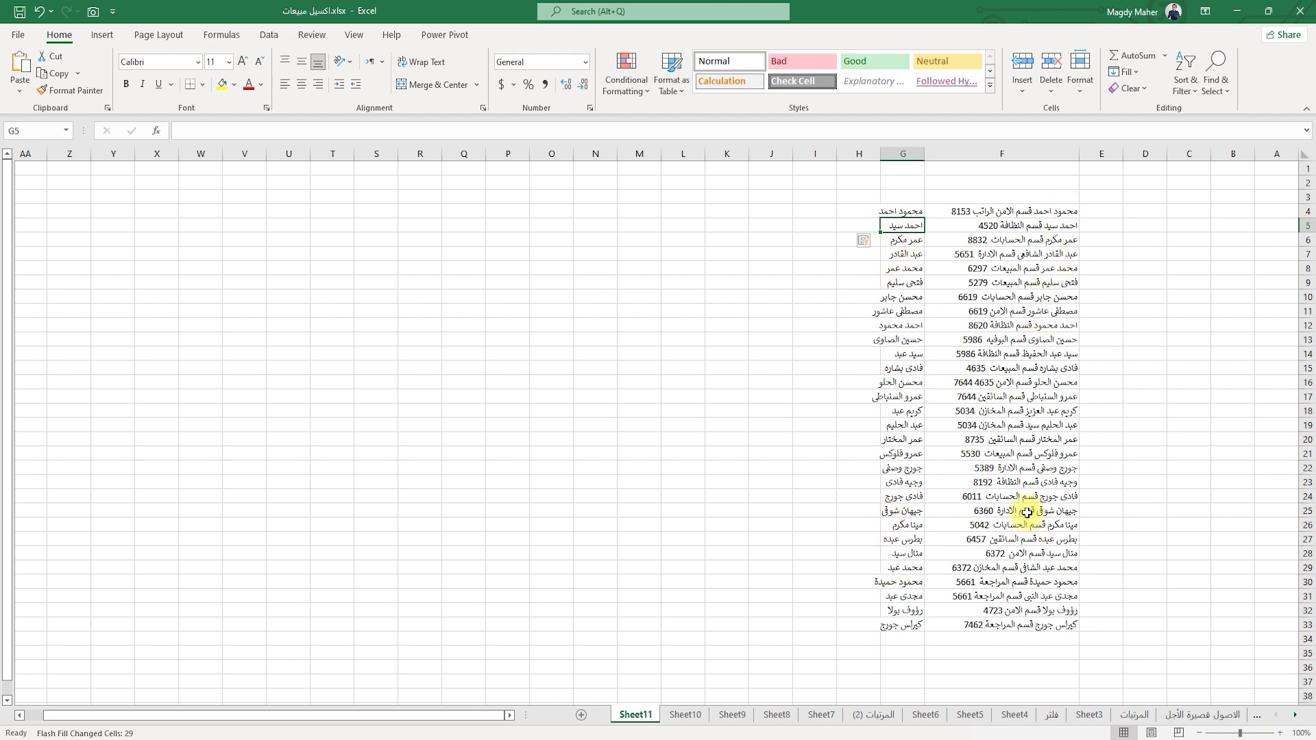
{"action": "double_click", "coordinate": [961, 211]}
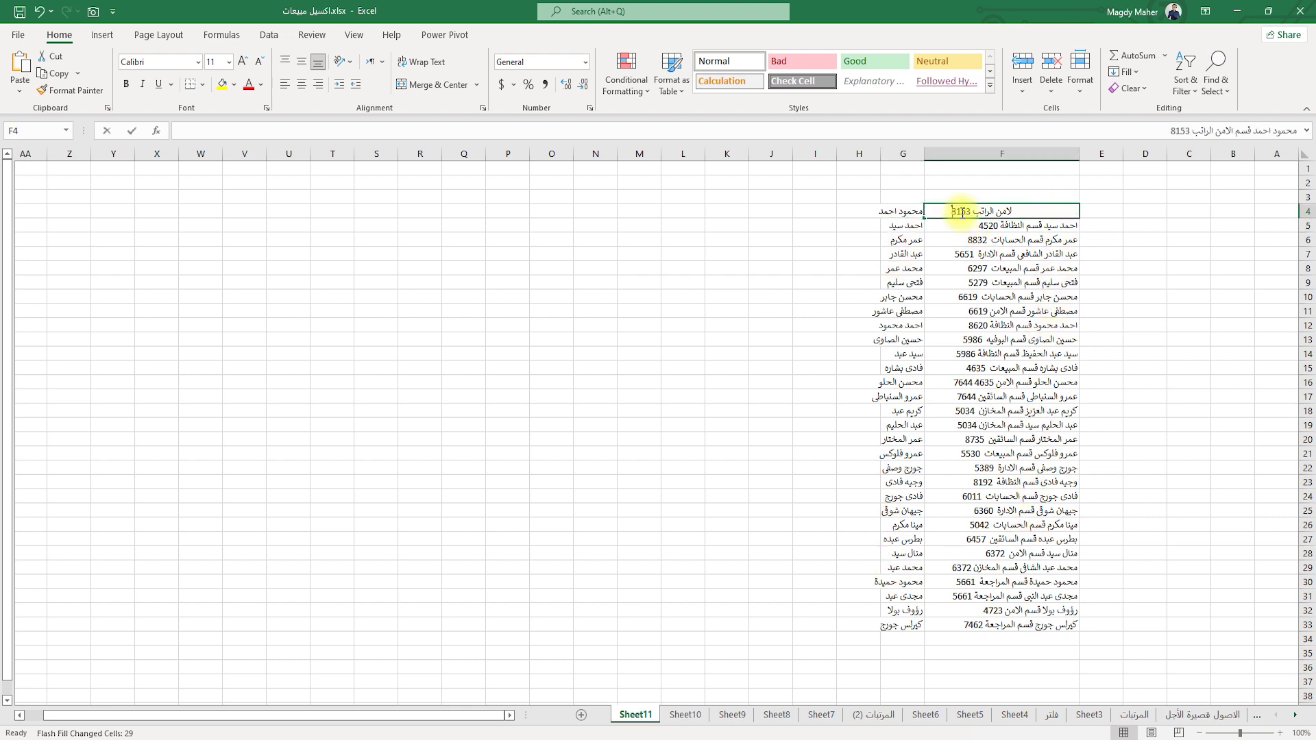
Enter 8153 in H4 and Flash Fill the four-digit numbers down column H.
{"action": "left_click", "coordinate": [862, 213]}
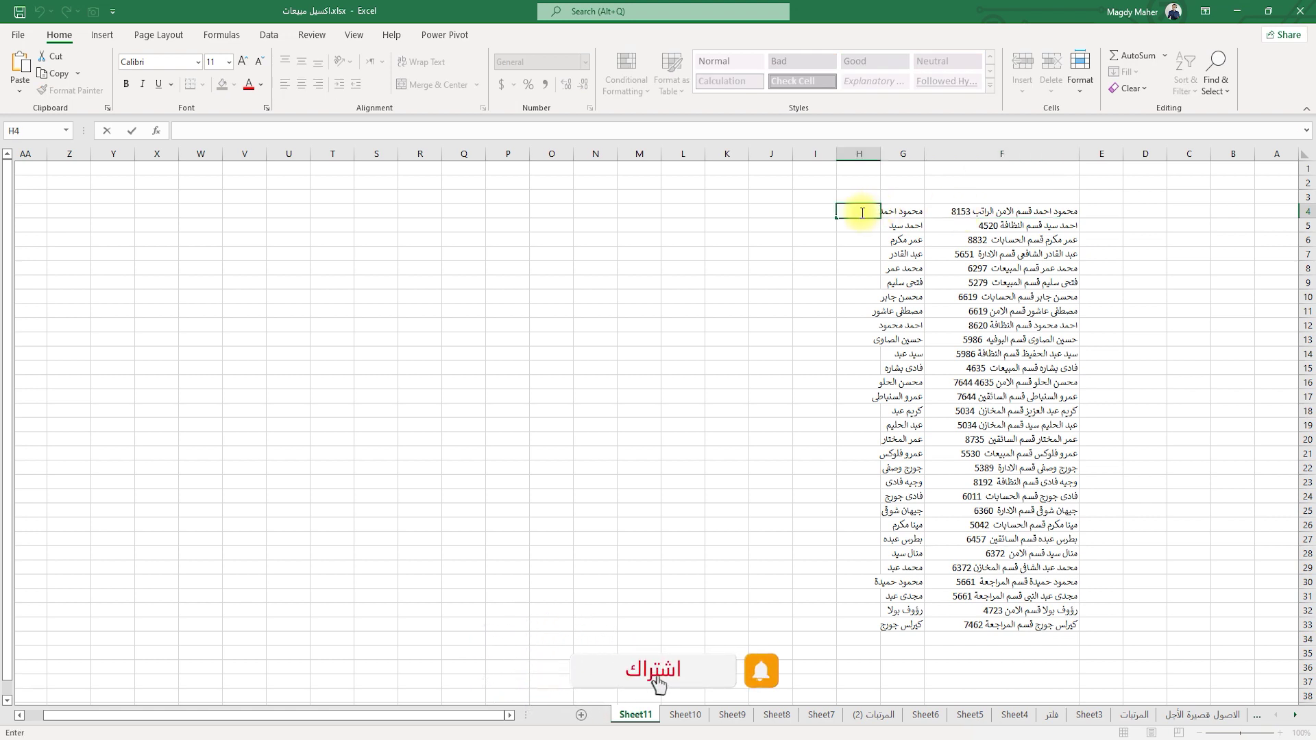
{"action": "type", "text": "81"}
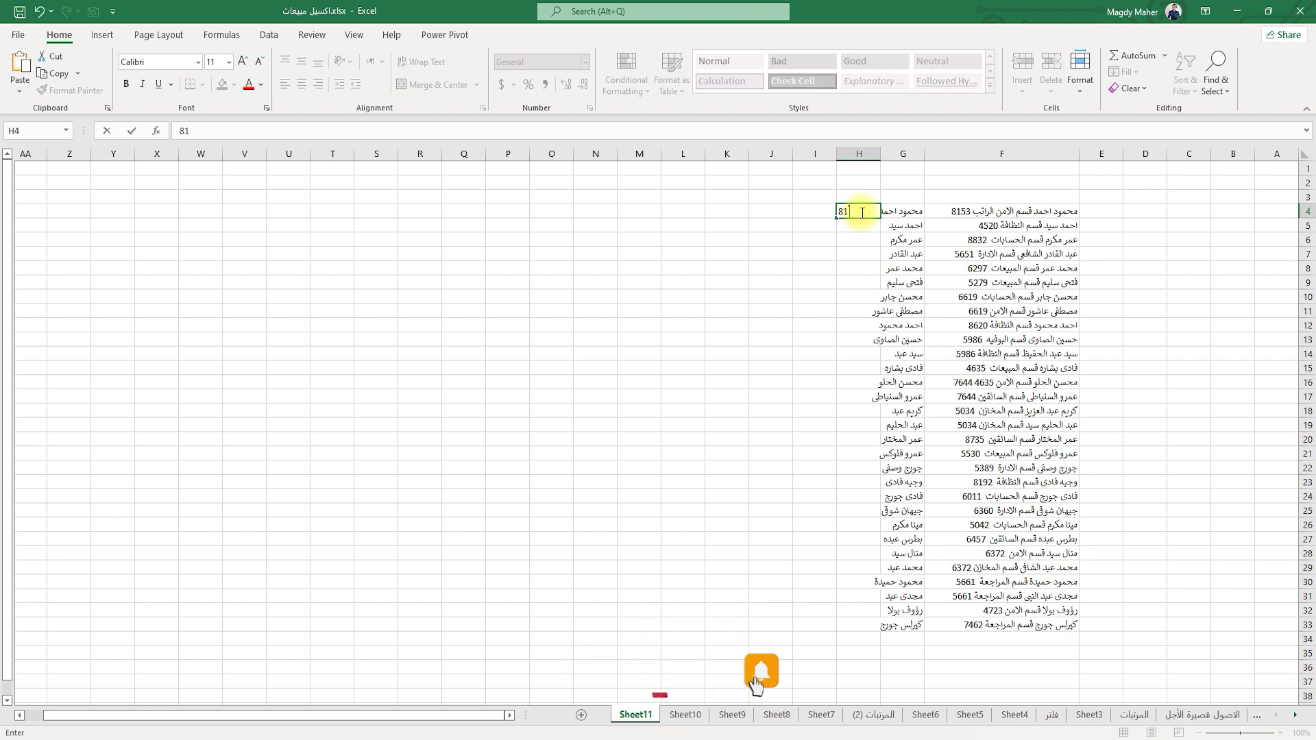
{"action": "type", "text": "53"}
{"action": "key", "text": "Return"}
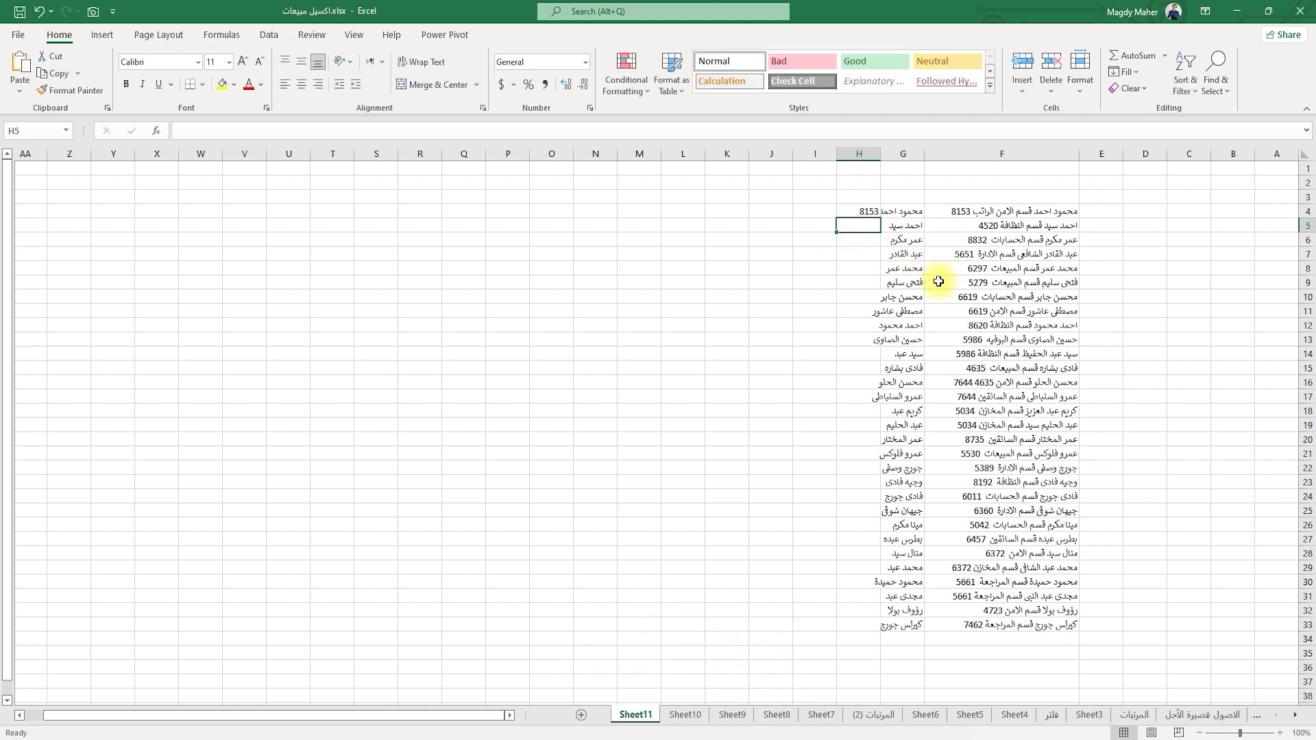
{"action": "key", "text": "ctrl+e"}
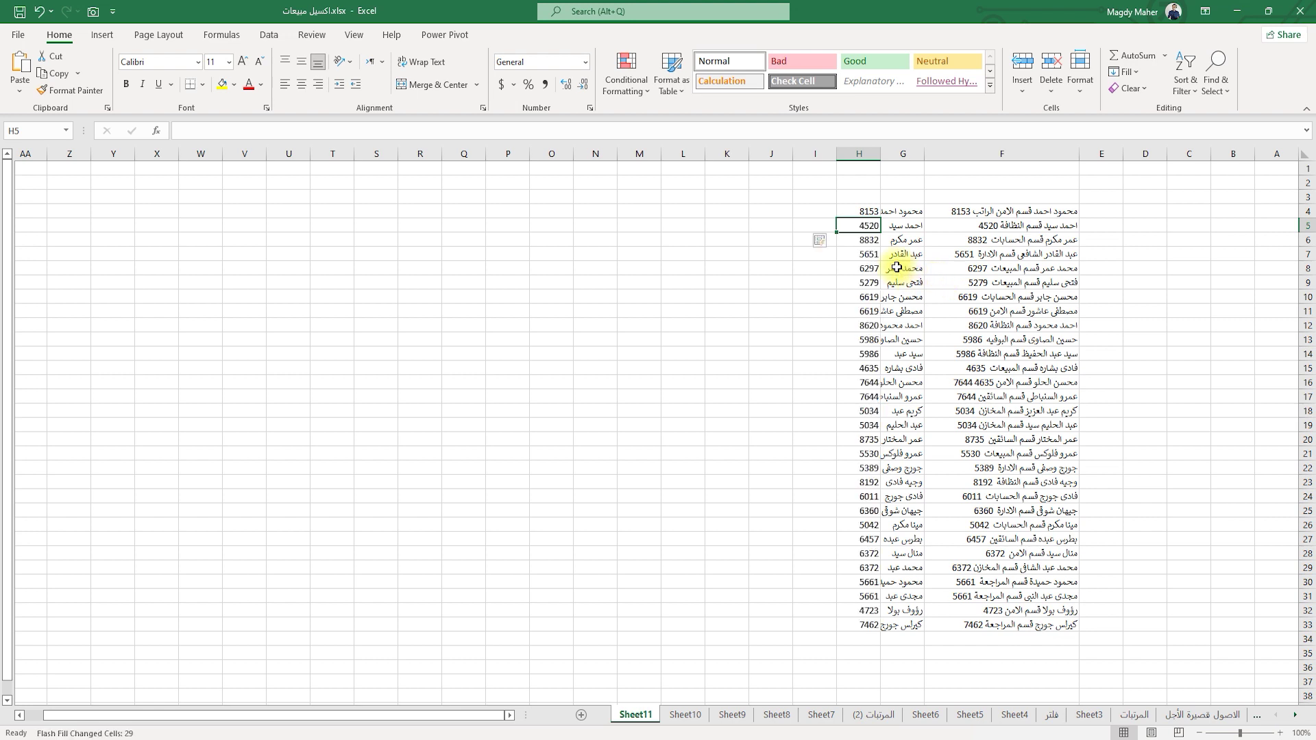
Autofit column G to fit the employee names.
{"action": "left_click", "coordinate": [909, 196]}
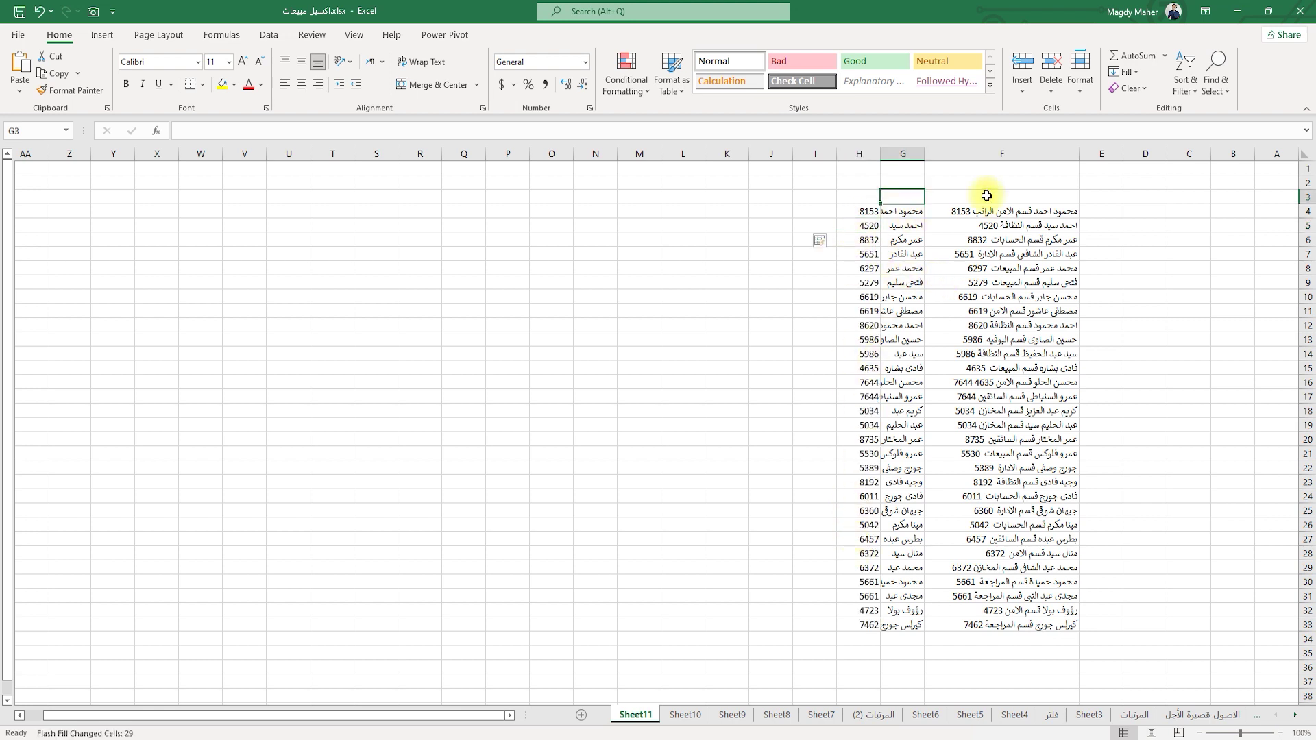
{"action": "left_click", "coordinate": [854, 195]}
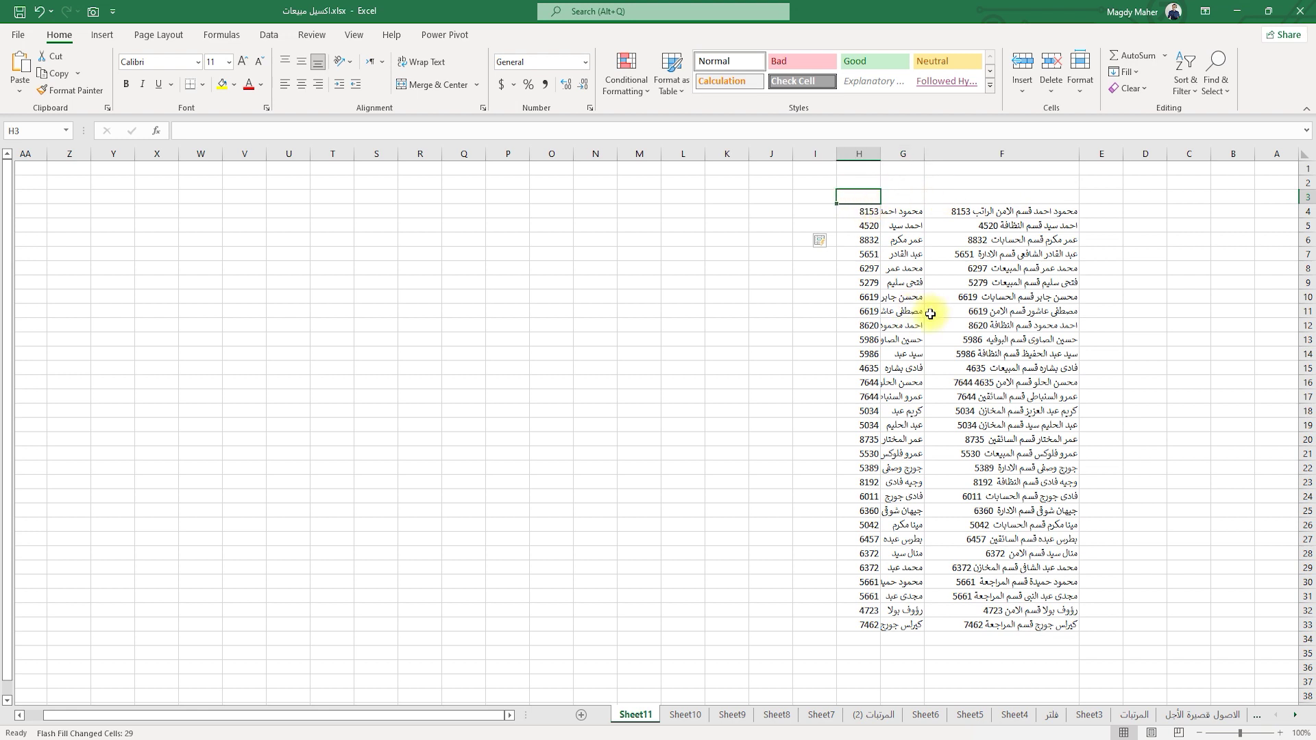
{"action": "double_click", "coordinate": [881, 153]}
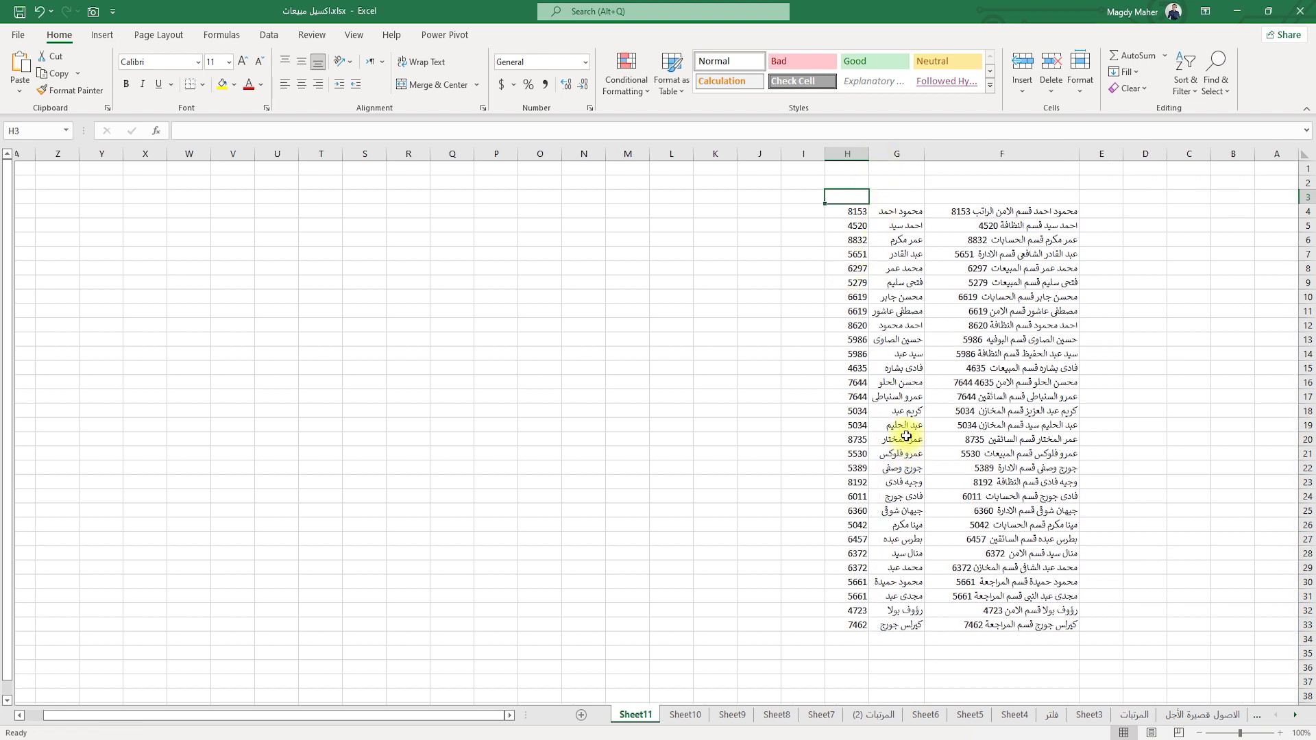